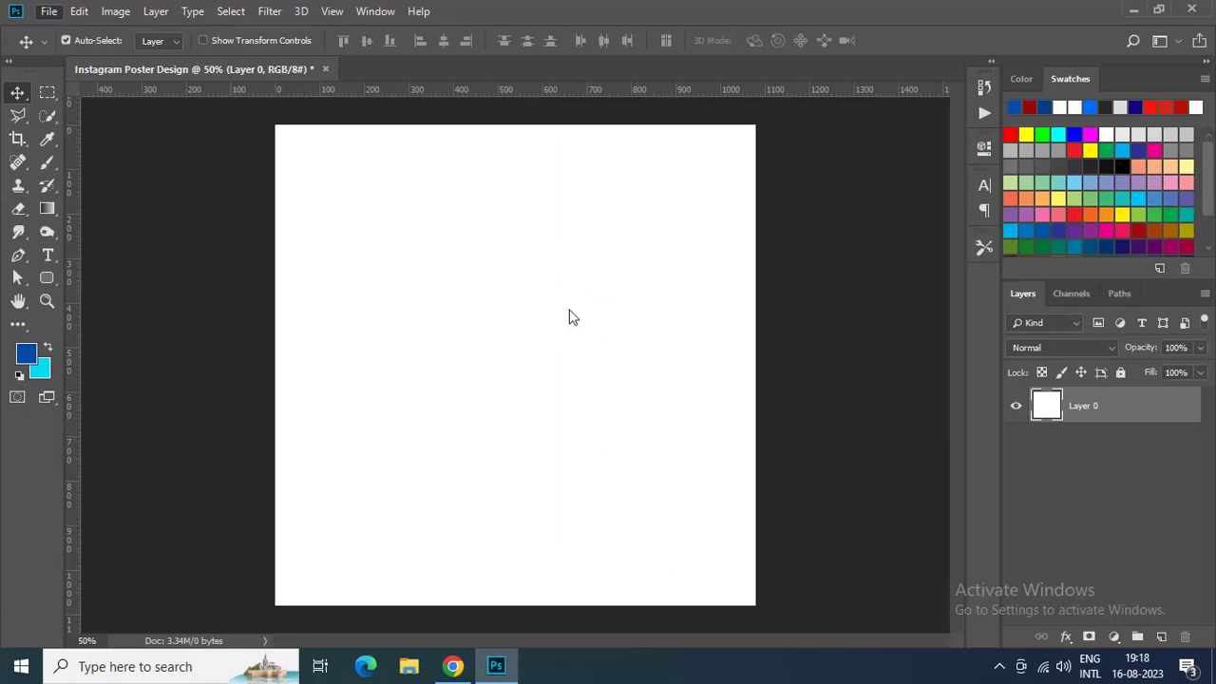
Step: Open the four pngegg images from the Downloads folder
key("ctrl+o")
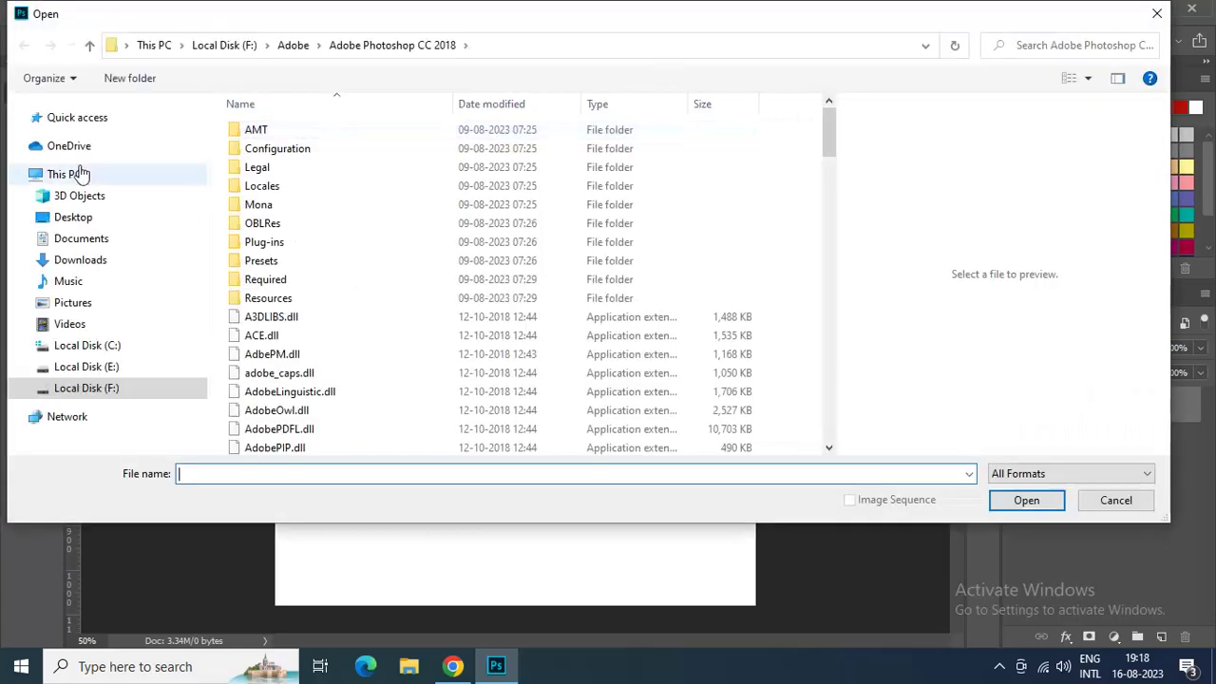
left_click(80, 260)
left_click_drag(253, 237, 282, 130)
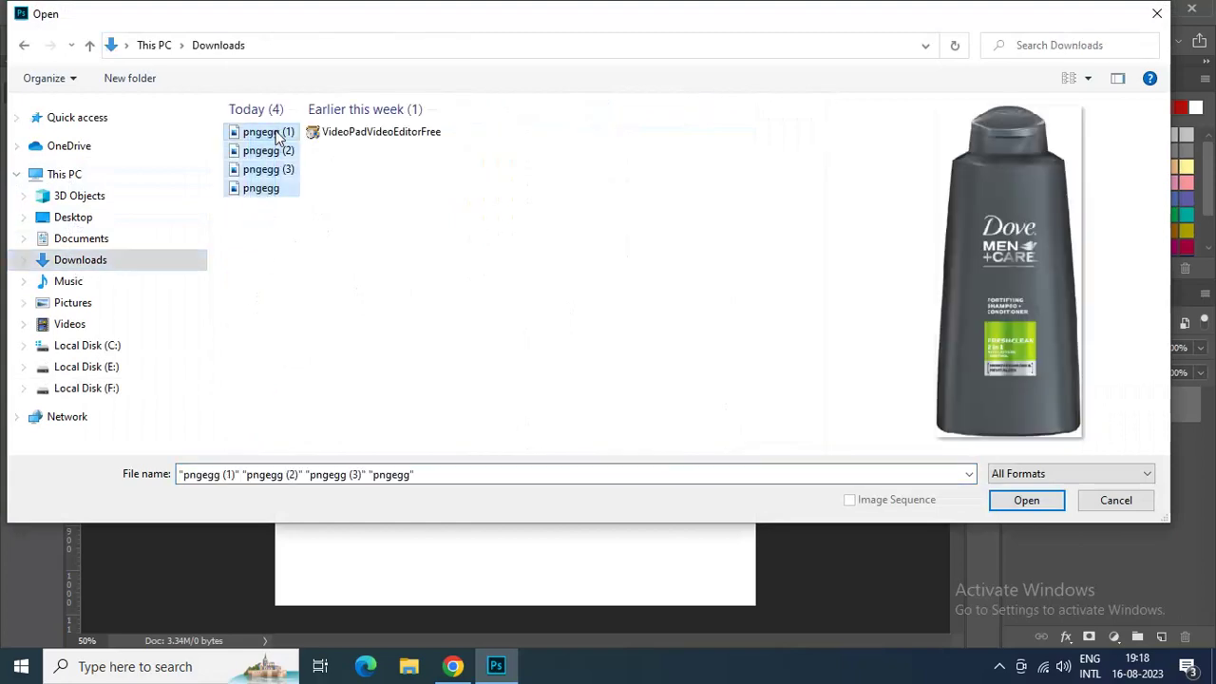
left_click(1017, 501)
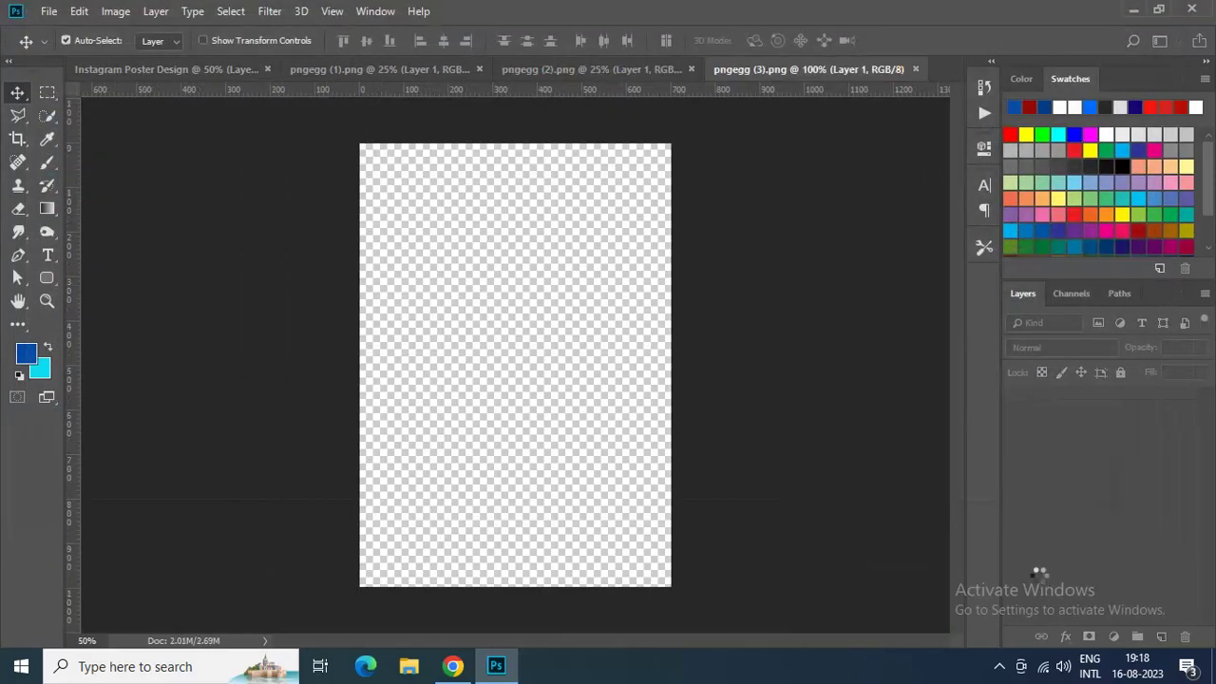
Step: Copy the Fresh Clean bottle image into the Instagram Poster Design document as a new layer
left_click_drag(513, 249, 545, 377)
scroll(627, 430, "down", 2)
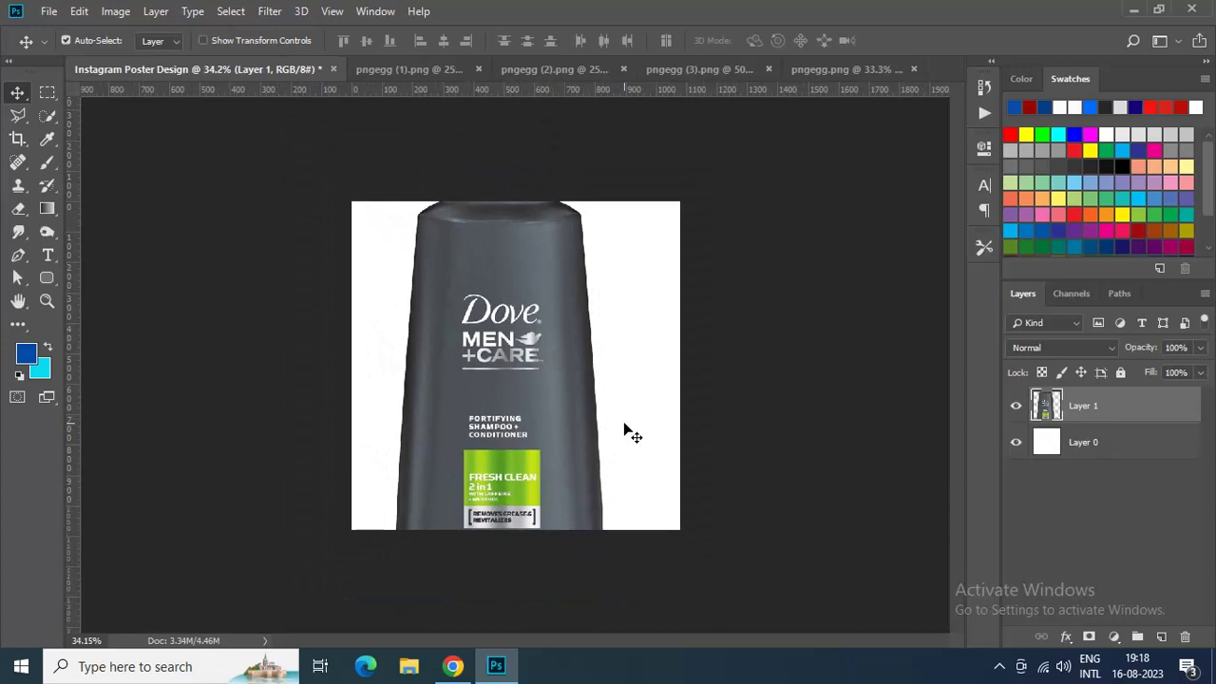
key("ctrl+t")
key("Return")
Step: Scale the Fresh Clean bottle down to about half the canvas height and move it to the canvas centre
left_click(79, 11)
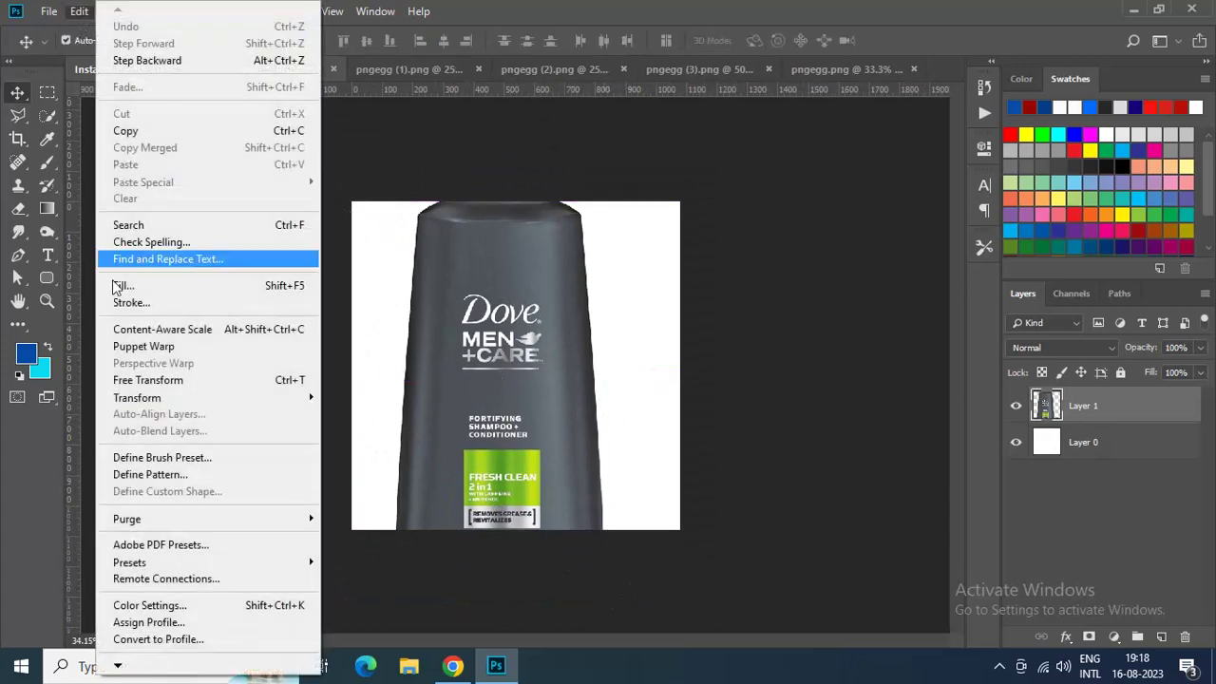
left_click(162, 376)
left_click_drag(608, 622, 542, 466)
key("Return")
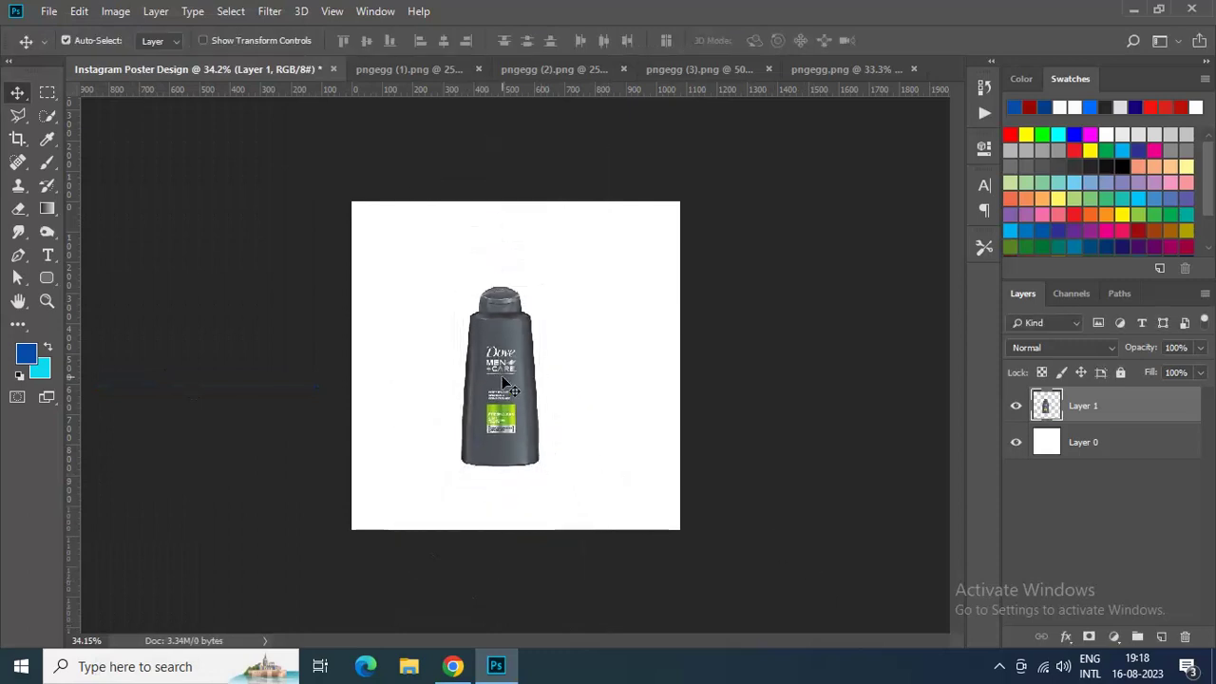
left_click_drag(504, 380, 520, 371)
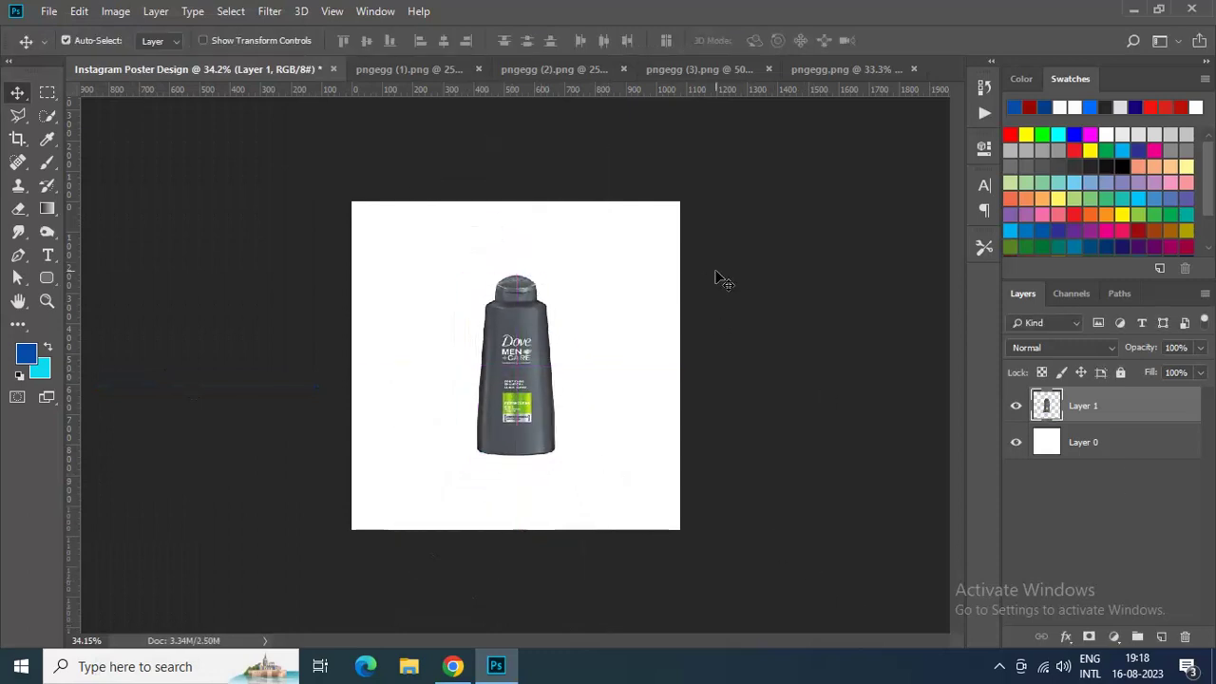
Step: Copy the Anti Dandruff bottle from pngegg (1).png into the Instagram Poster Design document
left_click(819, 69)
left_click(630, 71)
left_click(514, 71)
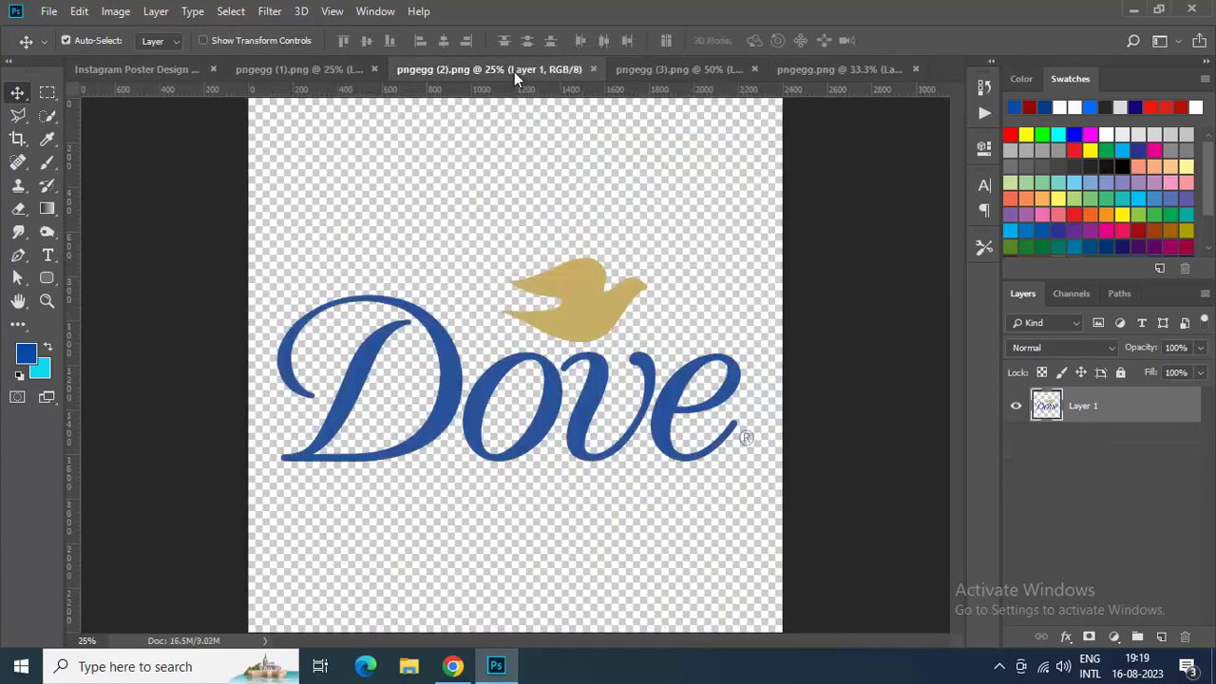
left_click(347, 68)
left_click_drag(514, 334, 489, 352)
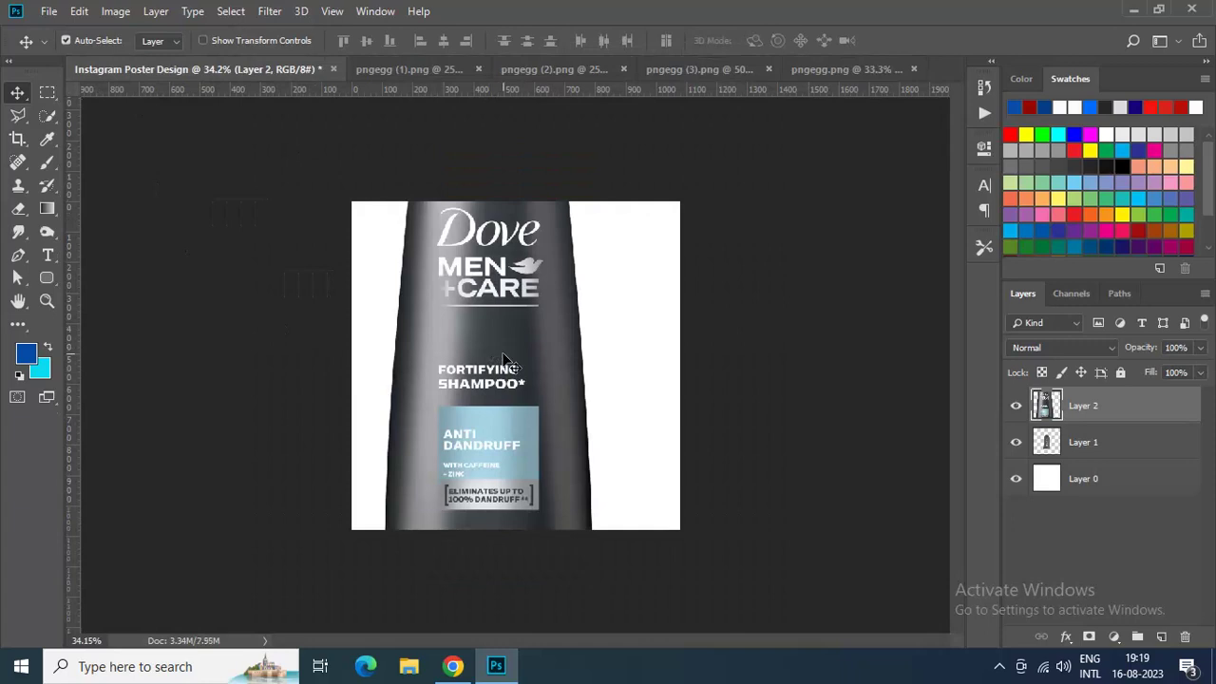
Step: Scale the Anti Dandruff bottle to about 34% and place it to the left of the Fresh Clean bottle
scroll(504, 361, "down", 5)
key("ctrl+t")
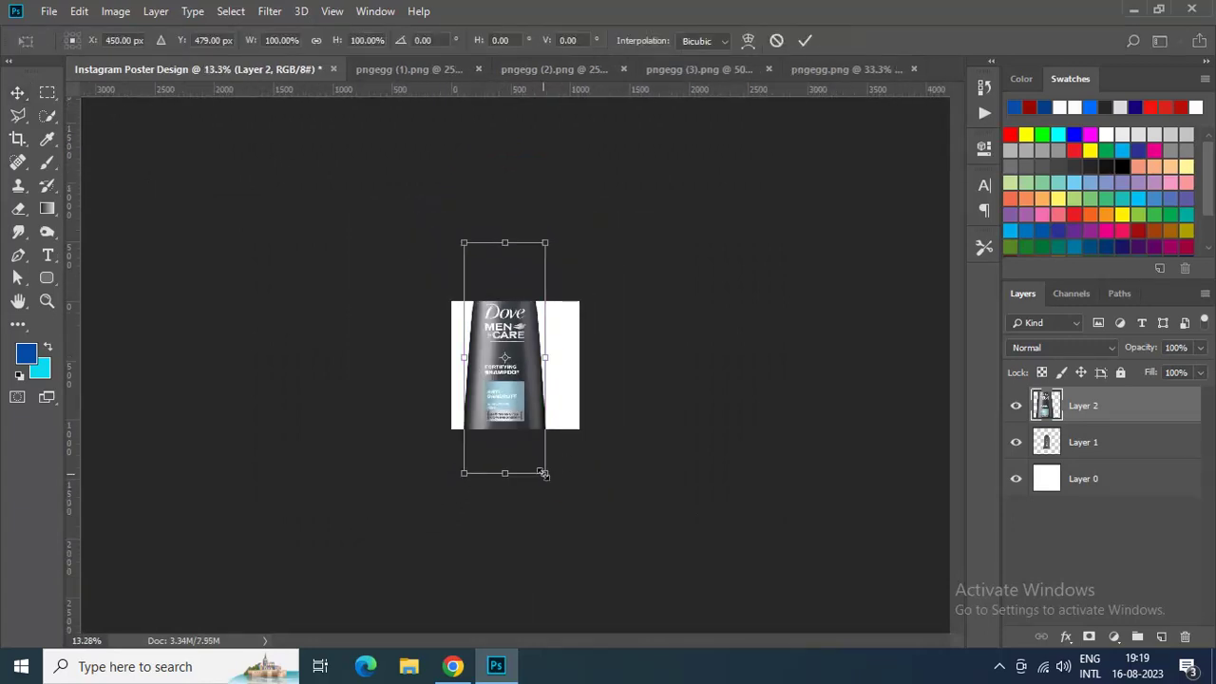
left_click_drag(542, 472, 519, 400)
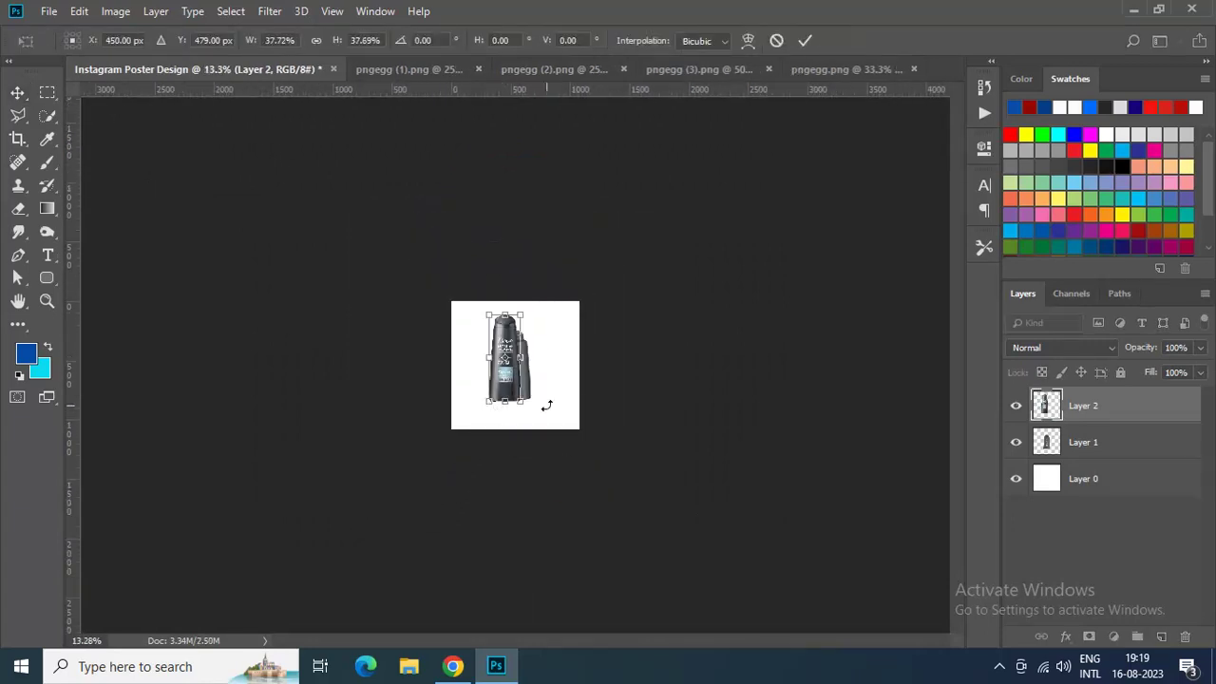
scroll(546, 406, "up", 5)
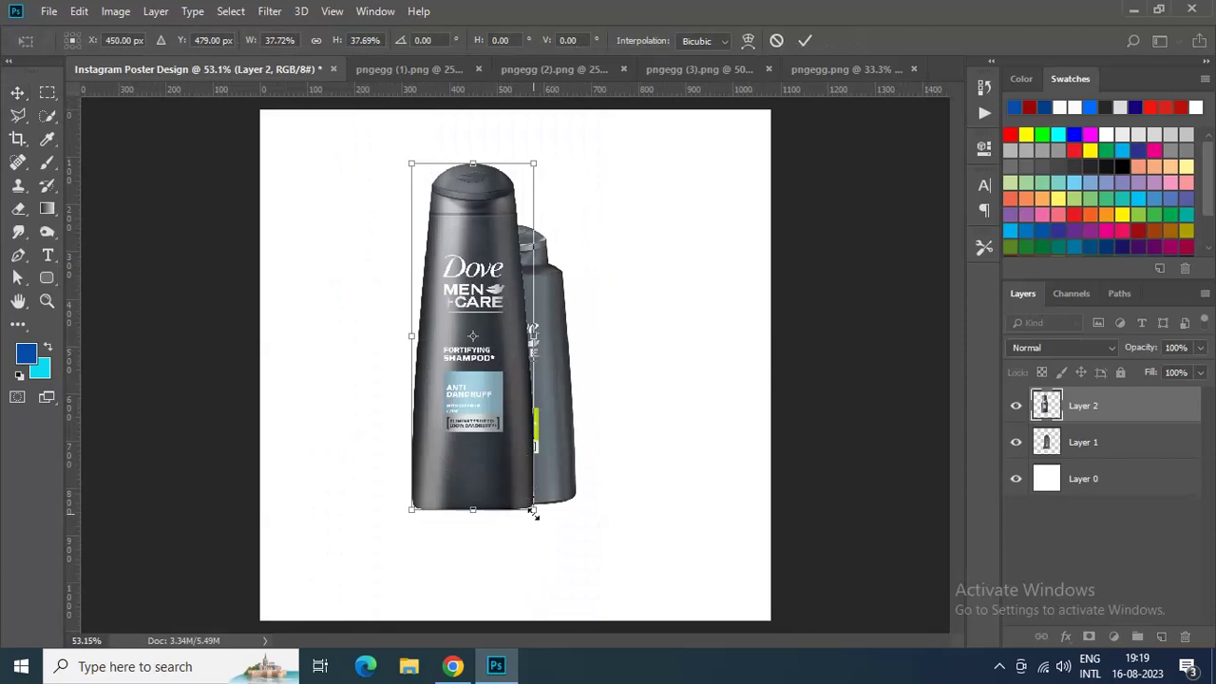
left_click_drag(533, 513, 525, 499)
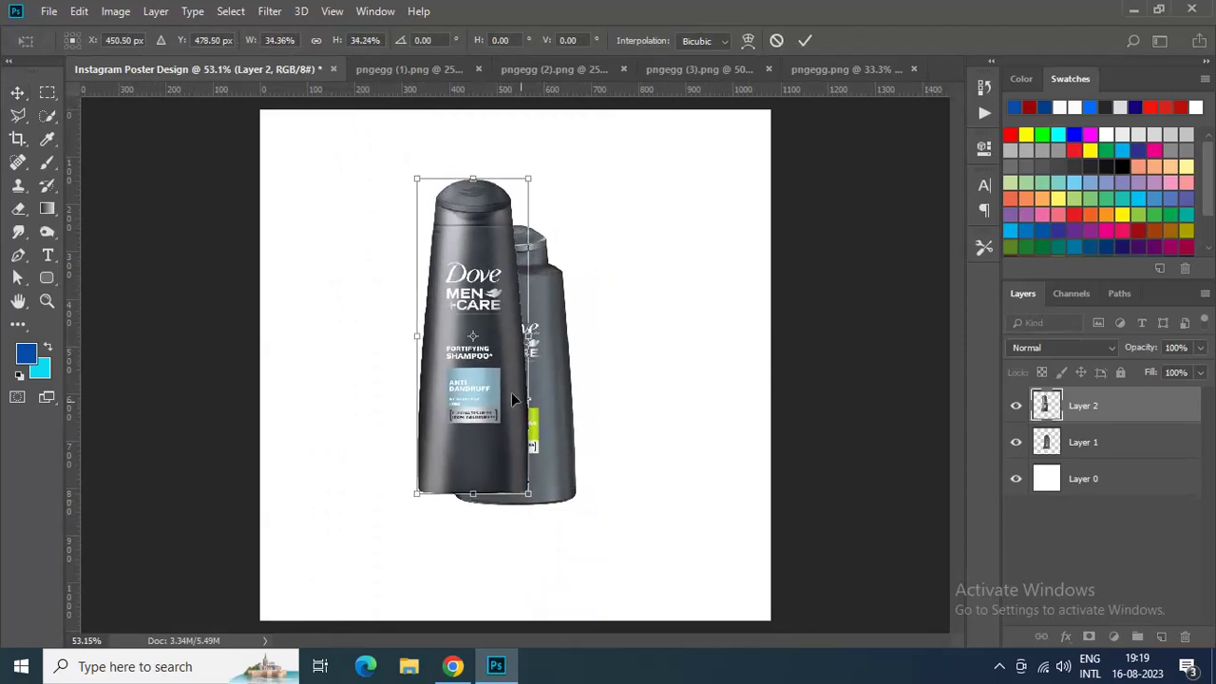
left_click_drag(511, 392, 458, 418)
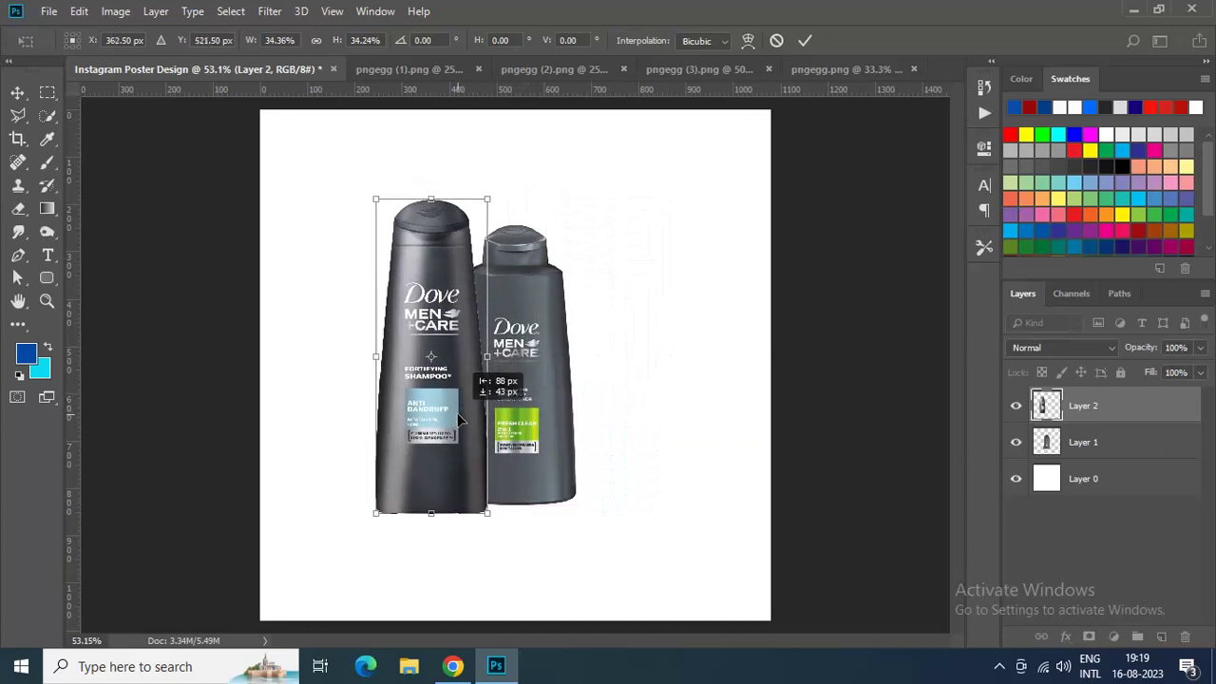
key("Return")
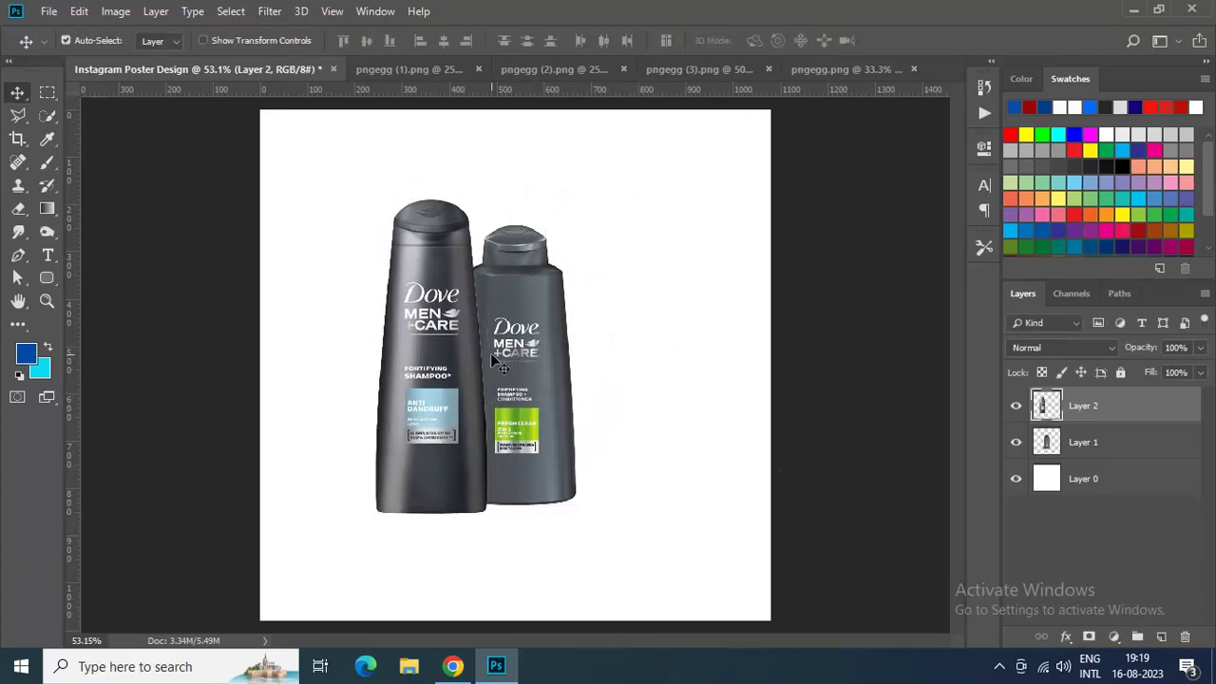
Step: Shift the Fresh Clean bottle right, bring its layer in front, and move the Anti Dandruff bottle closer so the two slightly overlap
left_click_drag(491, 359, 530, 364)
left_click_drag(1092, 438, 1091, 399)
left_click(424, 409)
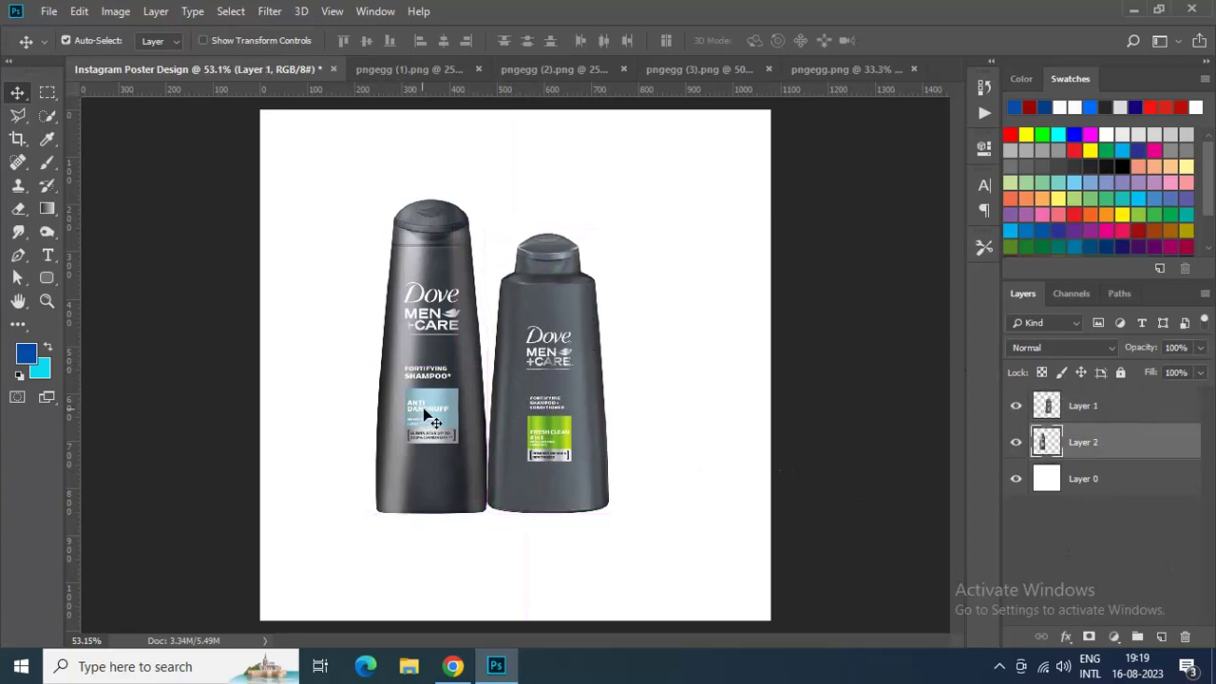
left_click_drag(430, 419, 441, 418)
Step: Nudge the Fresh Clean bottle slightly down so its base sits just below the Anti Dandruff bottle's base
left_click(510, 427)
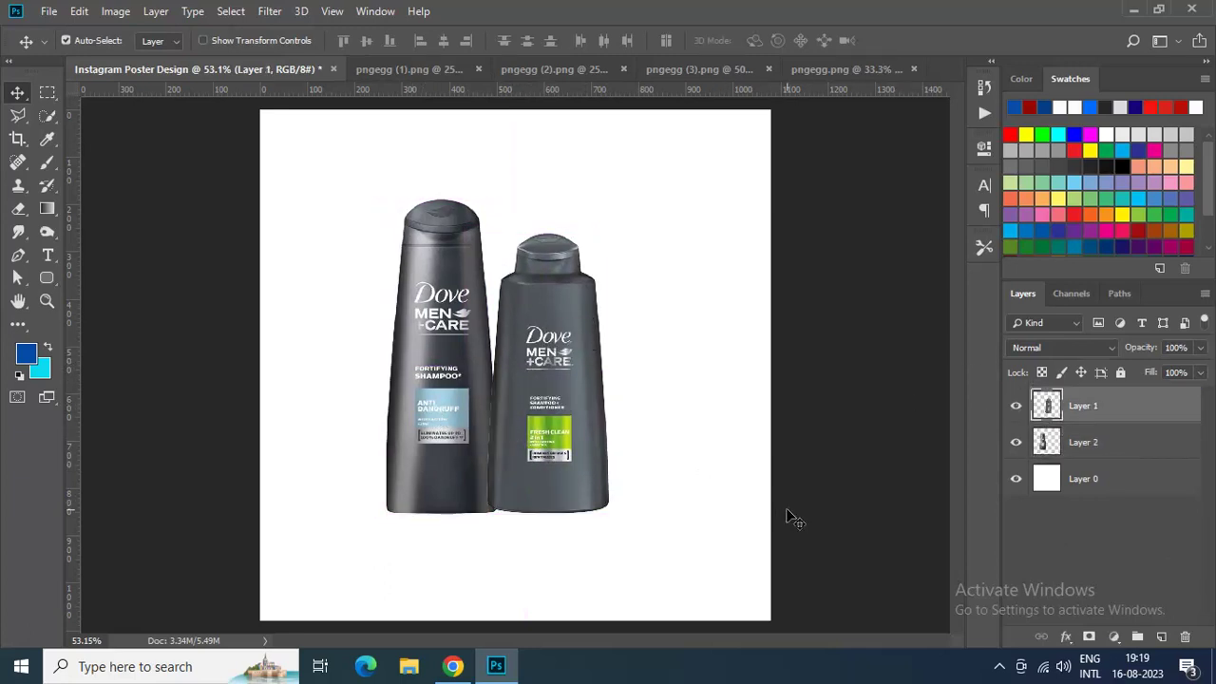
key("Down")
key("Down")
key("Down")
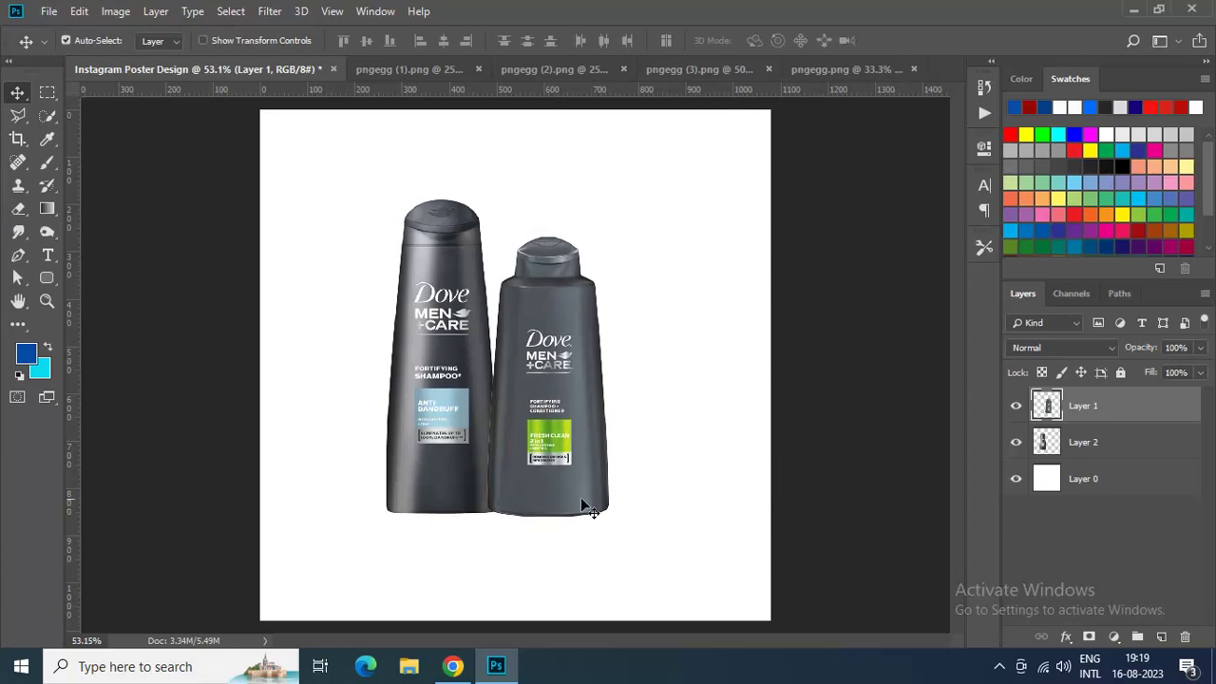
Step: Lock the white background layer, Layer 0, and select both bottle layers together
left_click(1112, 482)
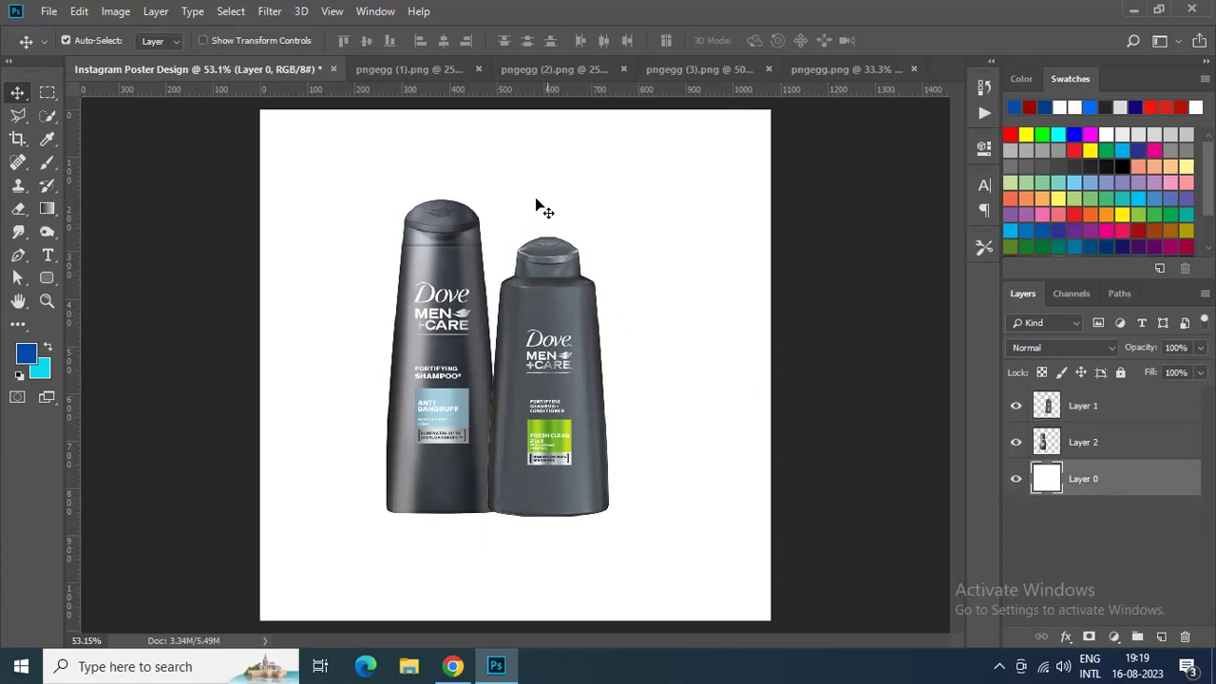
left_click_drag(421, 277, 578, 370)
key("ctrl+z")
key("/")
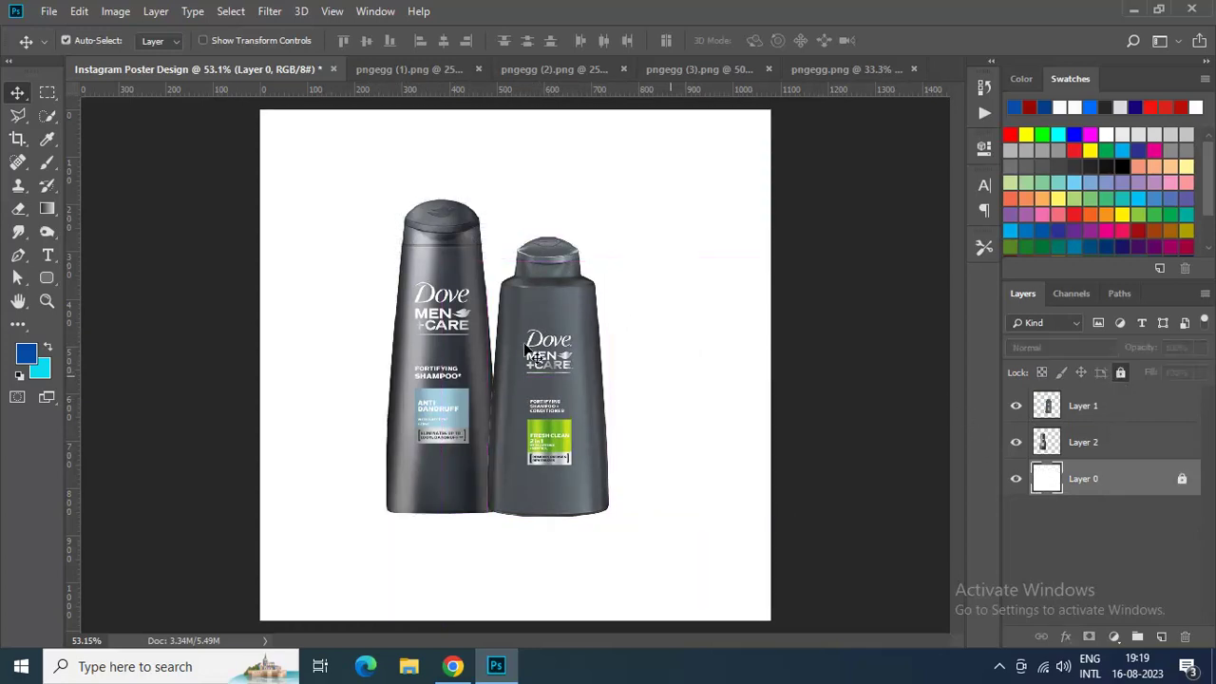
left_click_drag(345, 205, 600, 423)
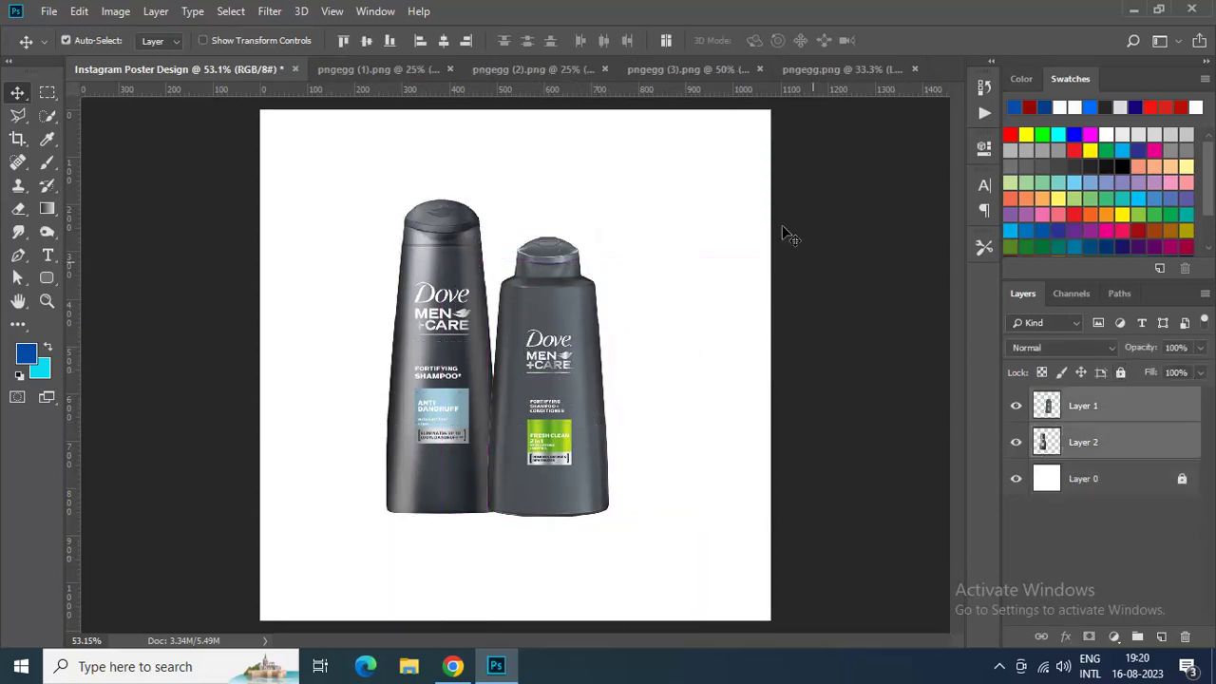
Step: Try aligning the two bottles by their horizontal centres and by their vertical centres, undoing each alignment
left_click(441, 44)
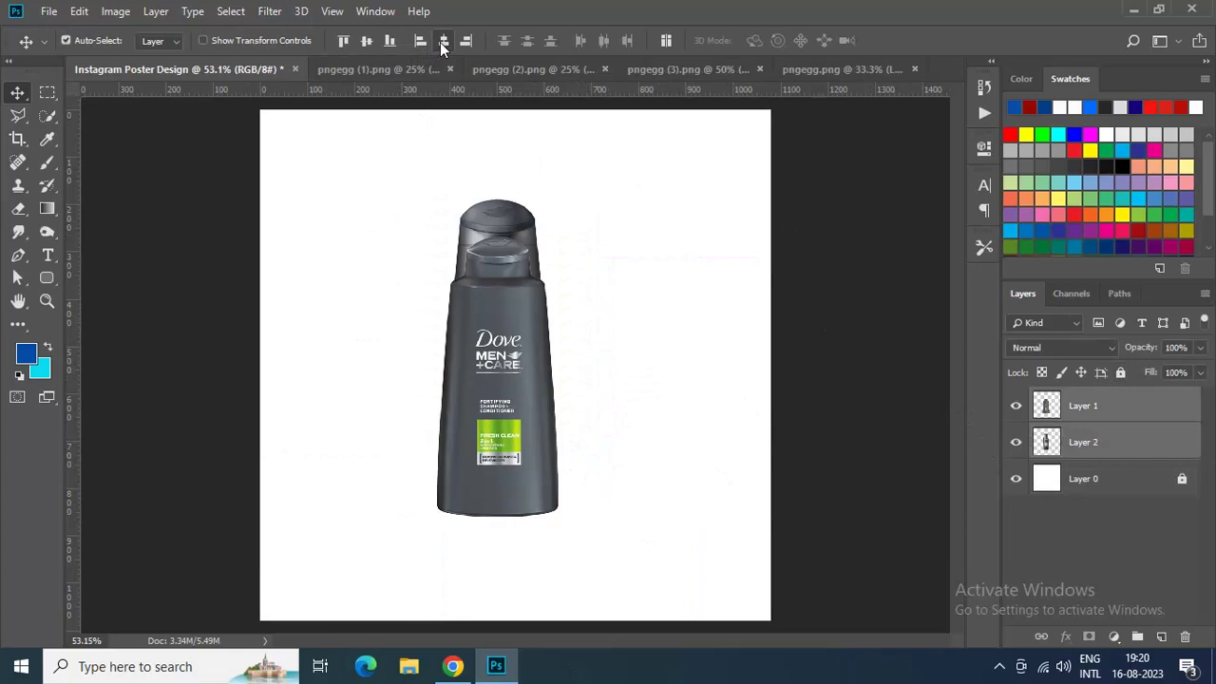
key("ctrl+z")
left_click(366, 42)
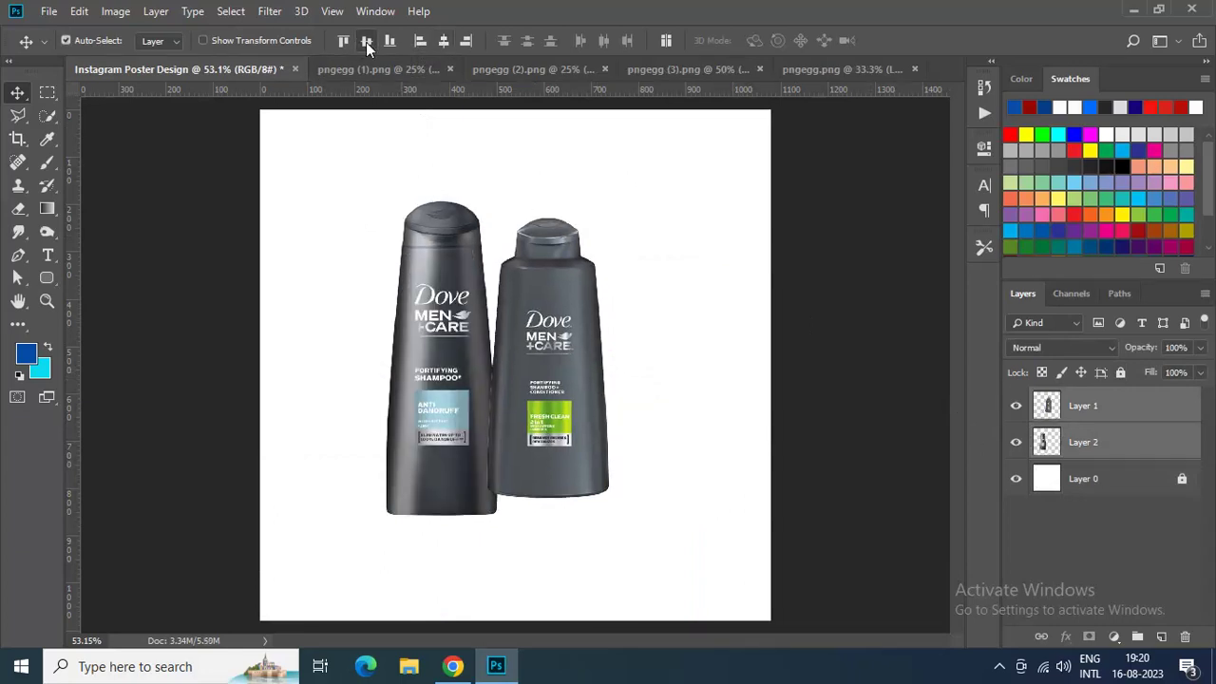
key("ctrl+z")
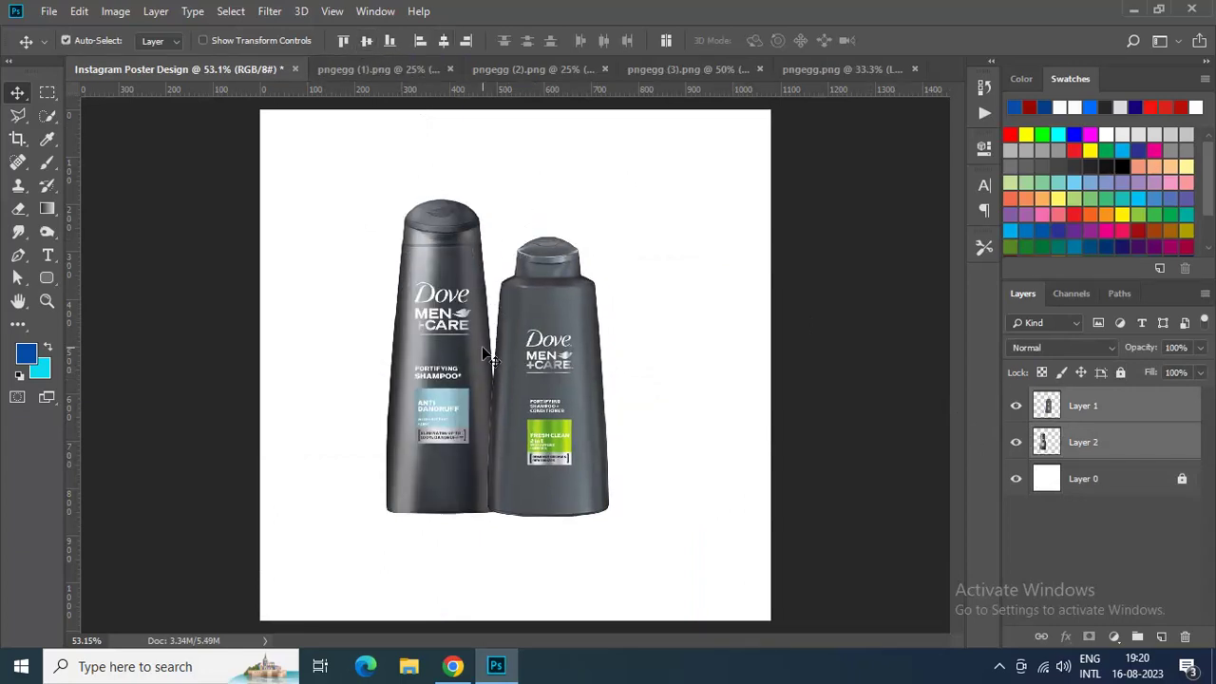
Step: Move both bottles together to the middle of the canvas and deselect them
mouse_move(464, 394)
left_mouse_down()
mouse_move(473, 389)
mouse_move(452, 403)
left_mouse_up()
left_click(1082, 450)
left_click(701, 518)
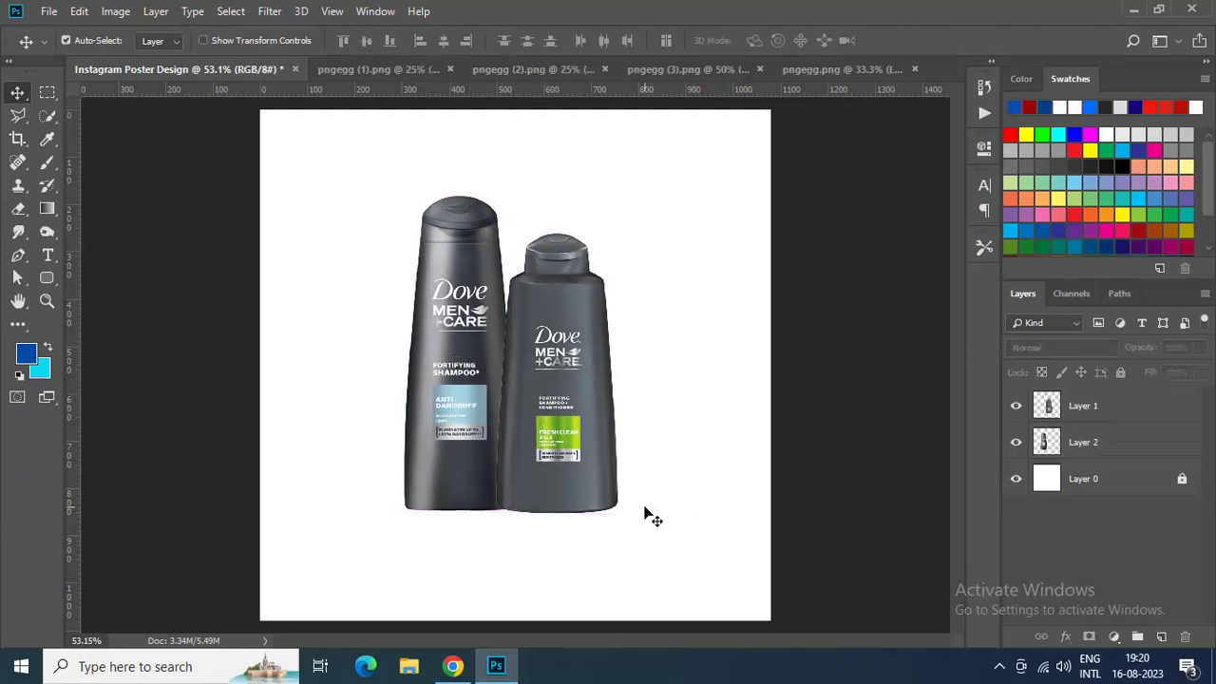
Step: Add a Solid Color fill layer in near-black #111112 directly above Layer 0
left_click(1131, 482)
left_click(1114, 637)
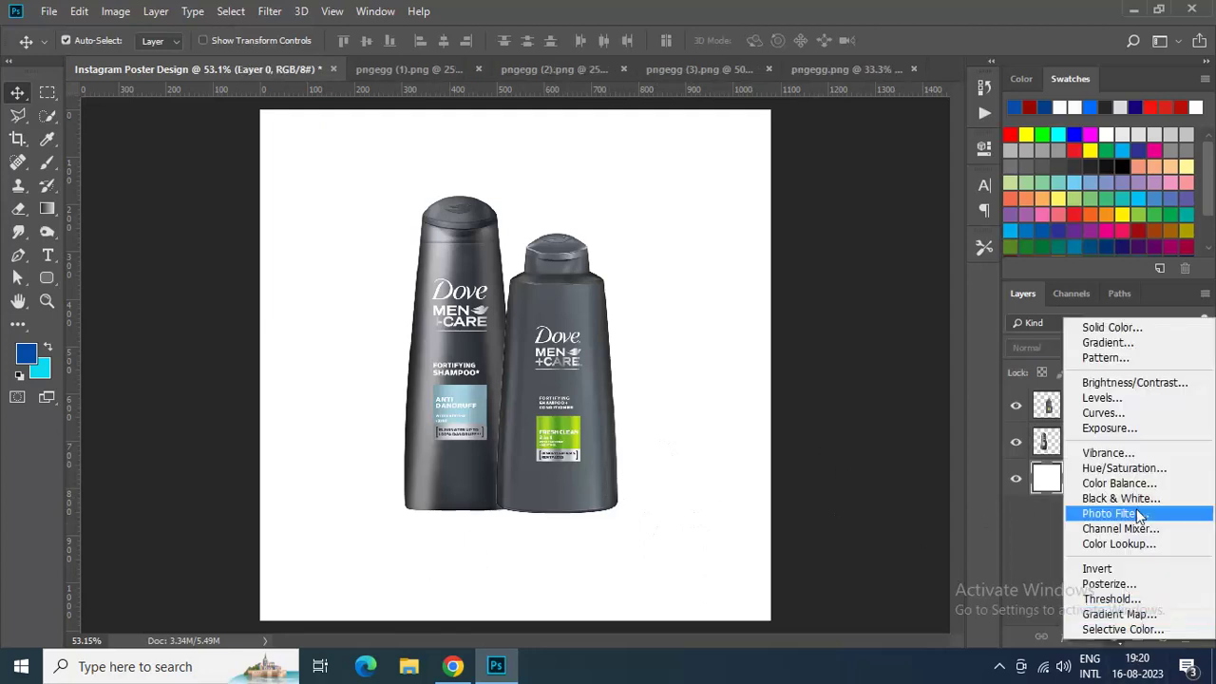
left_click(1111, 326)
left_click(589, 380)
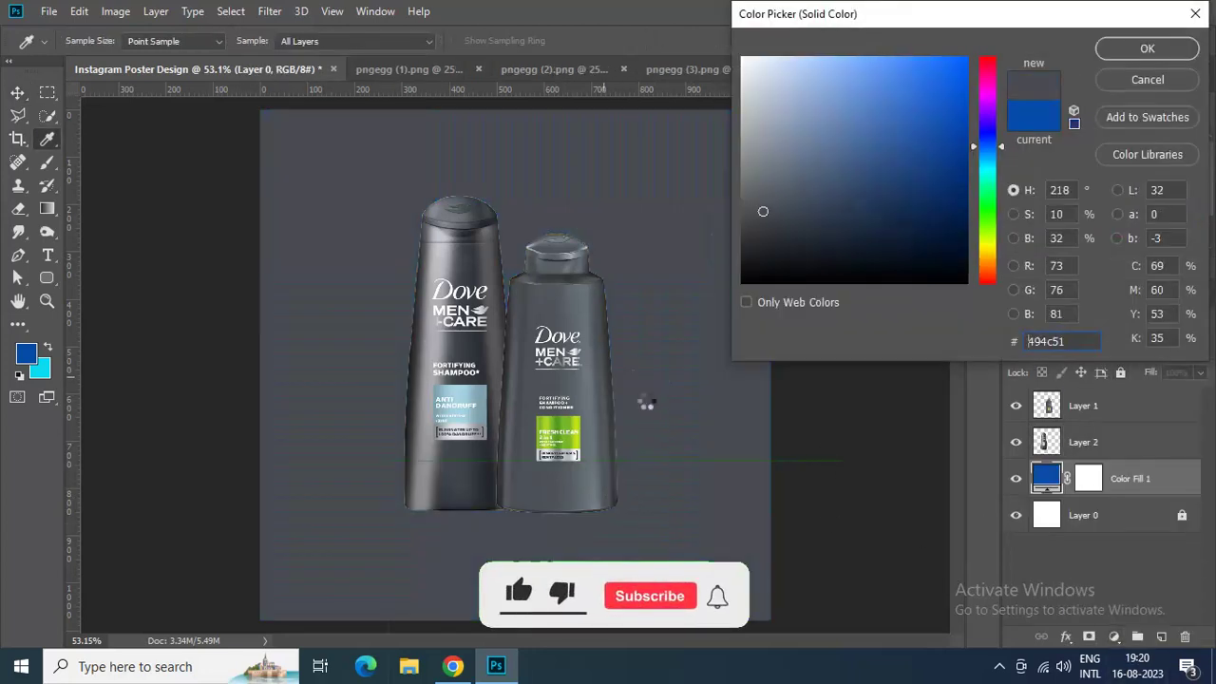
left_click(520, 616)
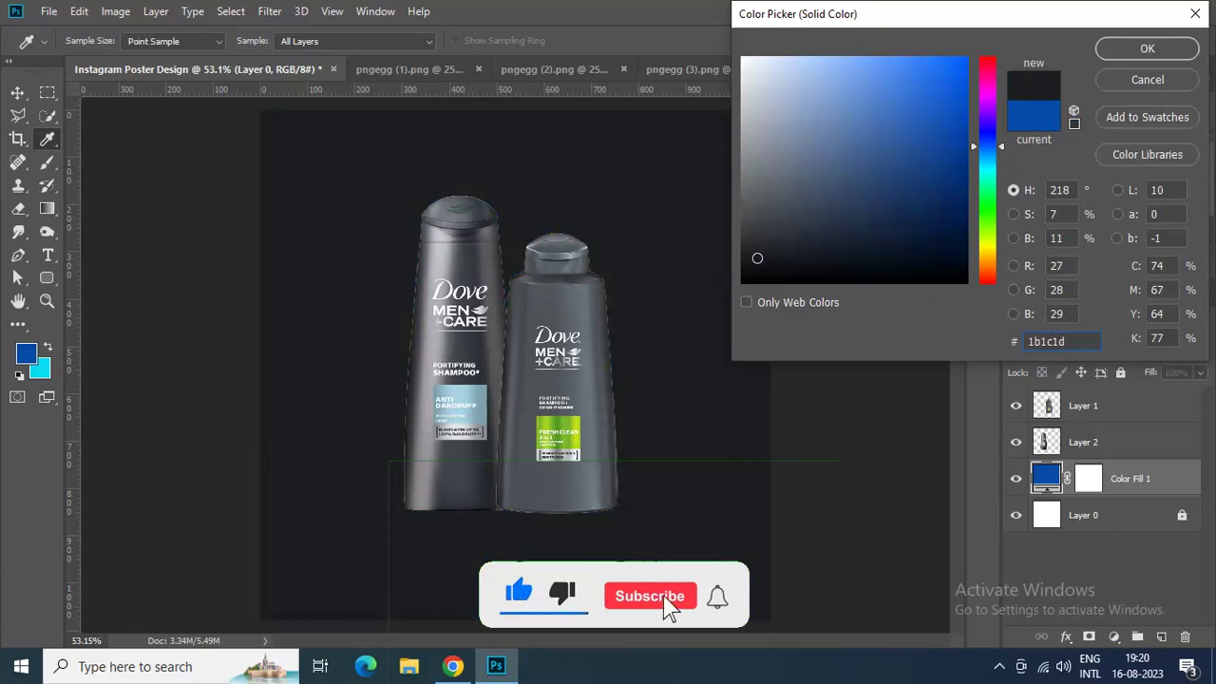
left_click_drag(757, 258, 754, 268)
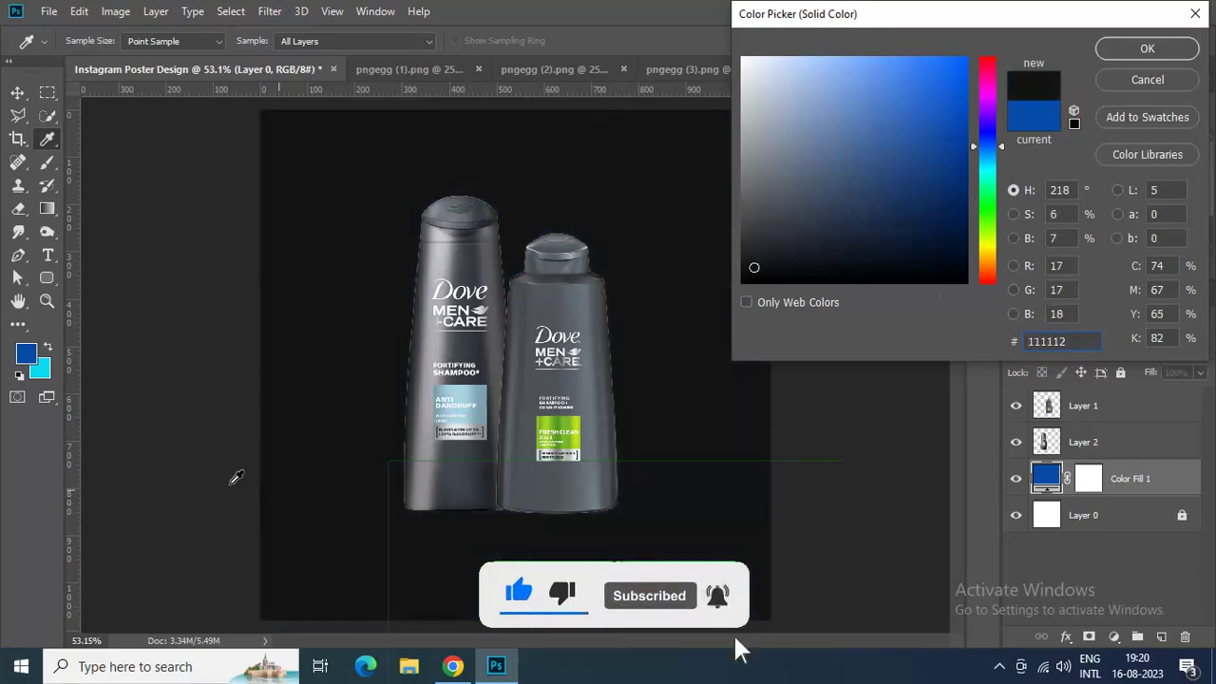
left_click(1148, 48)
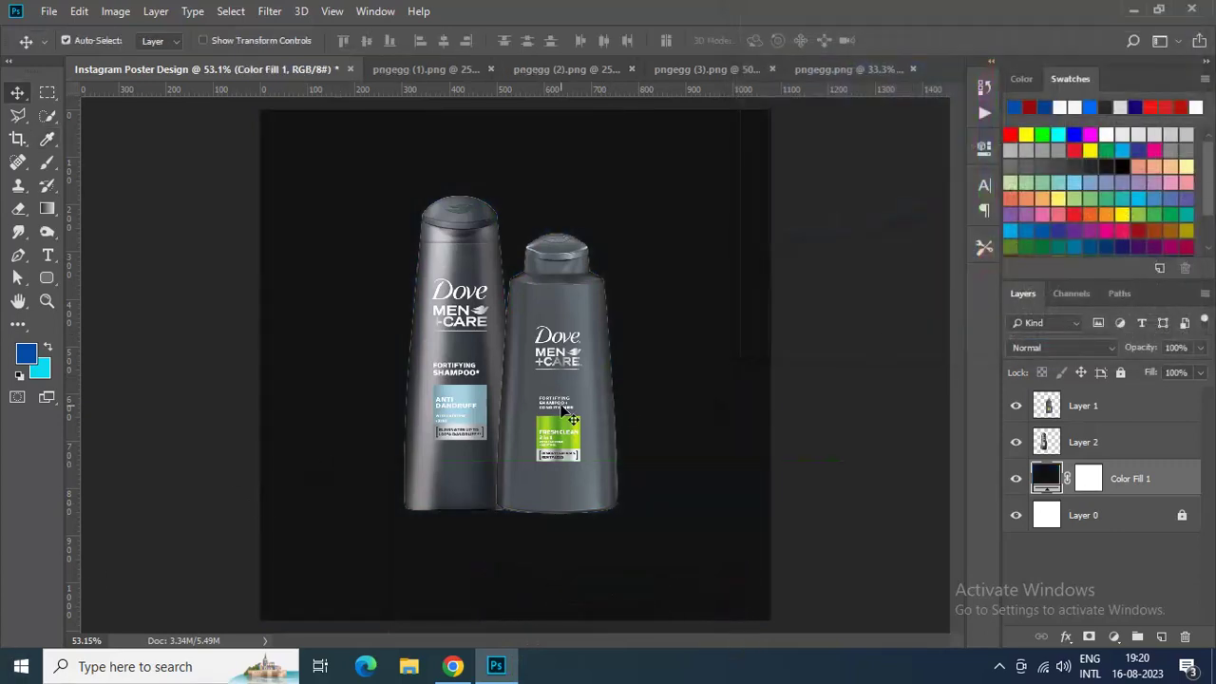
key("ctrl+plus")
key("ctrl+plus")
key("ctrl+plus")
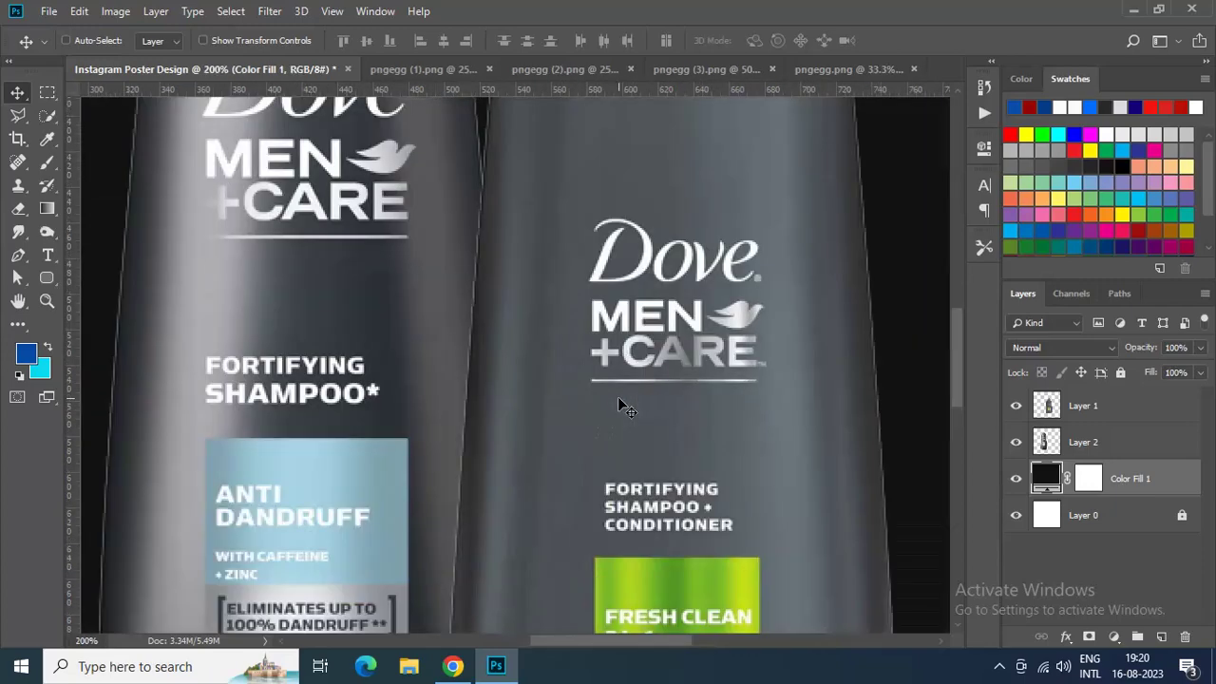
key("ctrl+minus")
key("ctrl+minus")
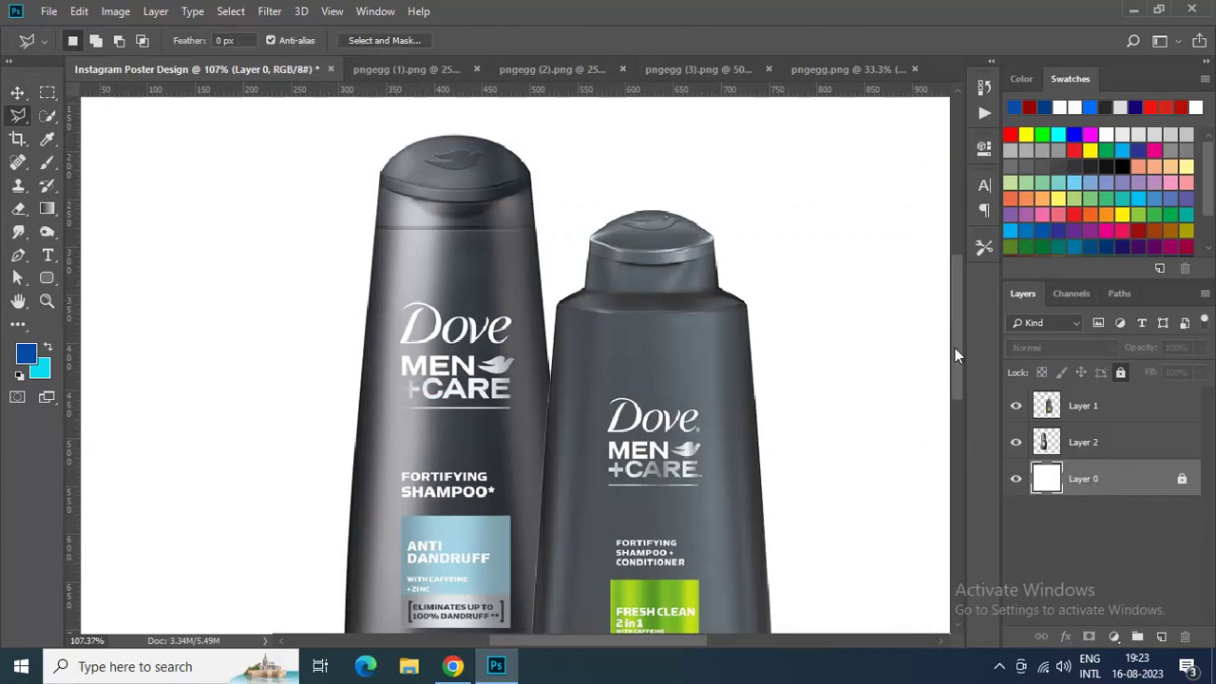
Step: Add a Solid Color fill layer above Layer 0 in lime green #b3d71e, sampled from the smaller bottle's green label
left_click_drag(955, 350, 955, 409)
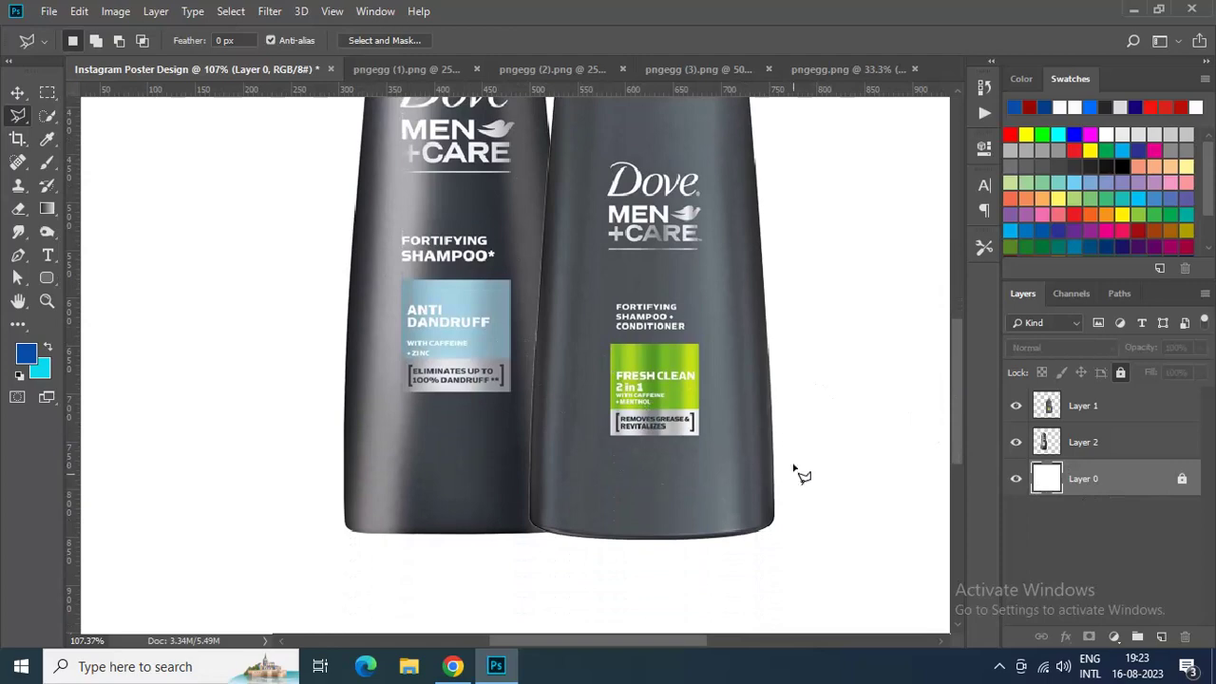
left_click(1115, 637)
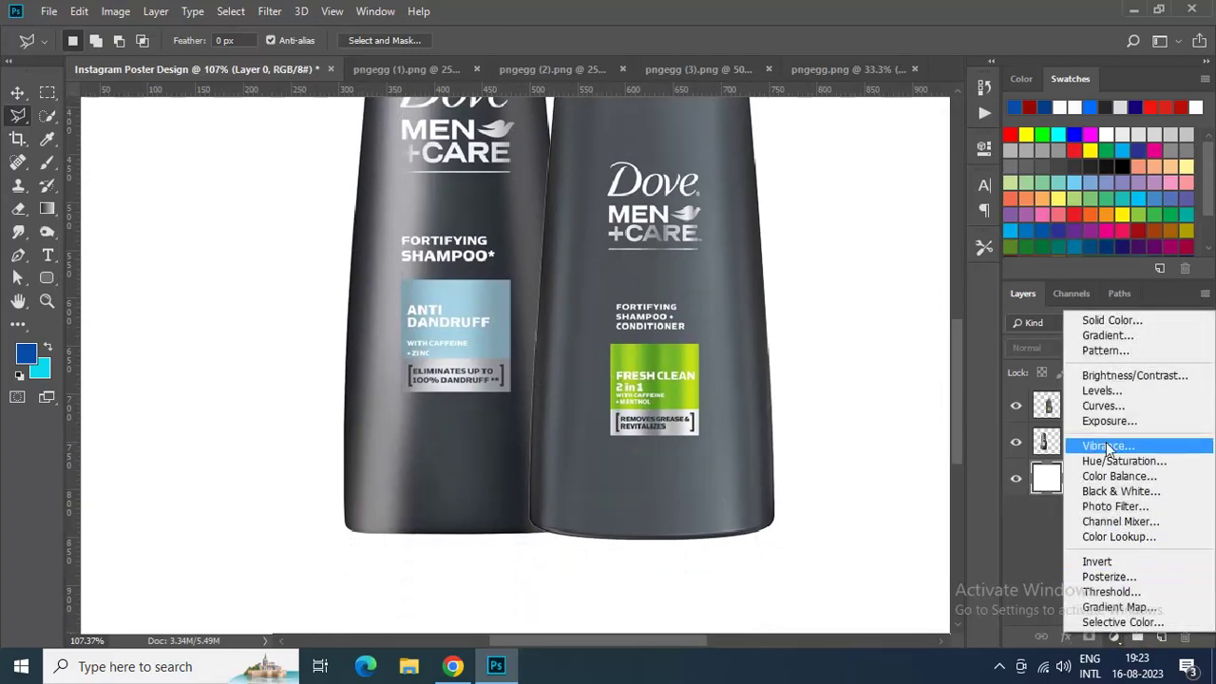
left_click(1112, 319)
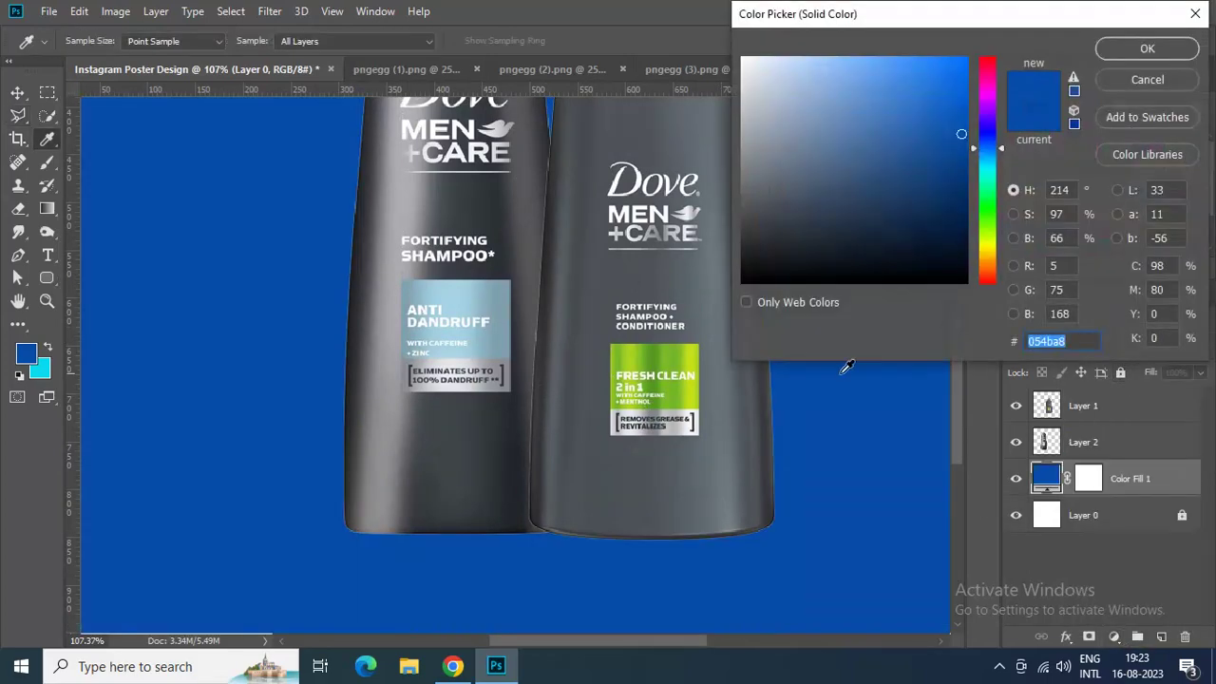
key("ctrl+0")
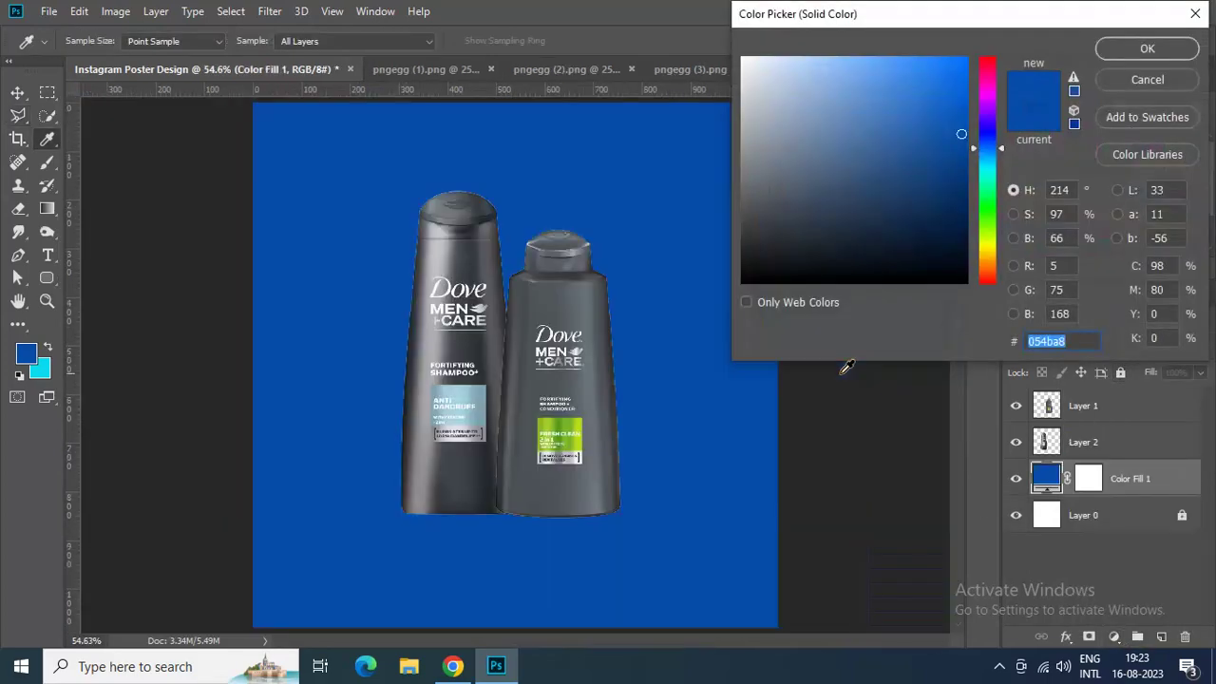
left_click(581, 428)
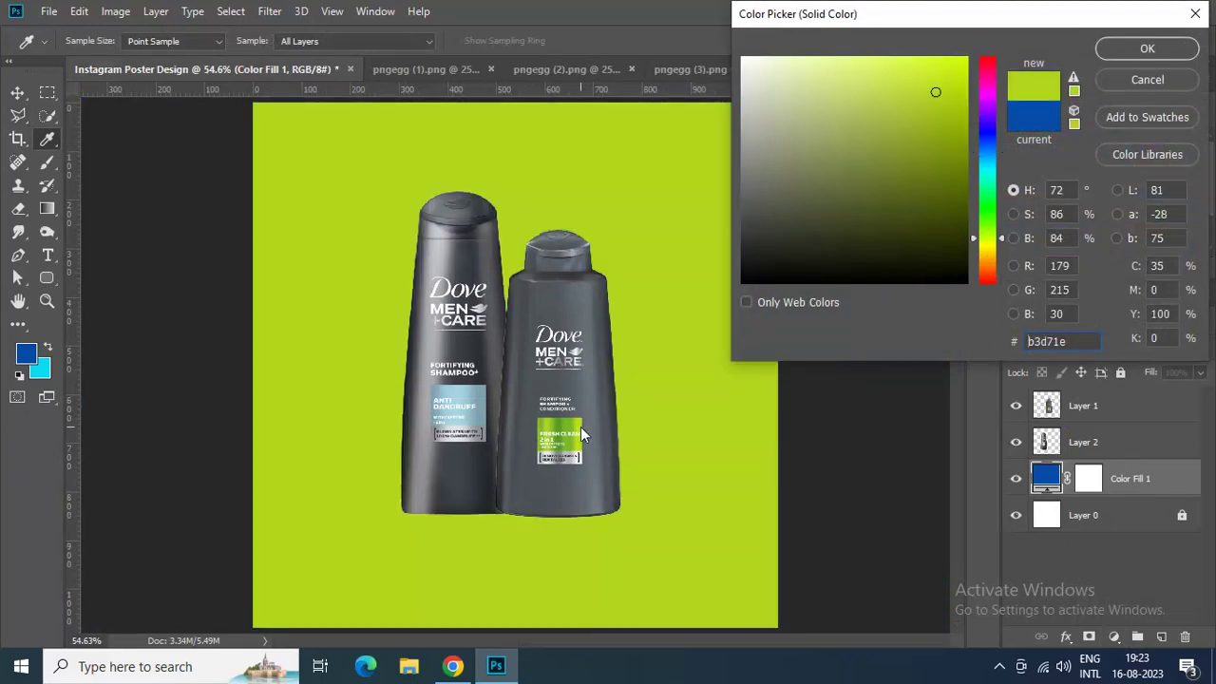
left_click(1117, 53)
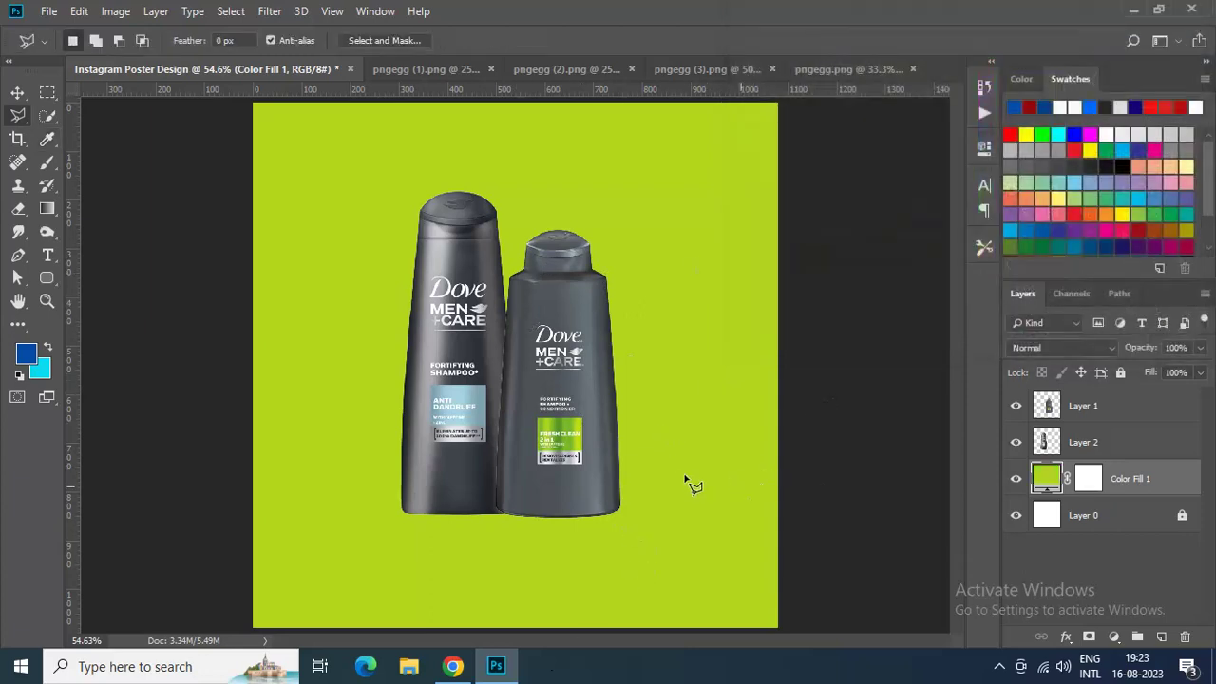
Step: Create a new layer named shadow directly above Color Fill 1, beneath both bottle layers
left_click(1131, 442)
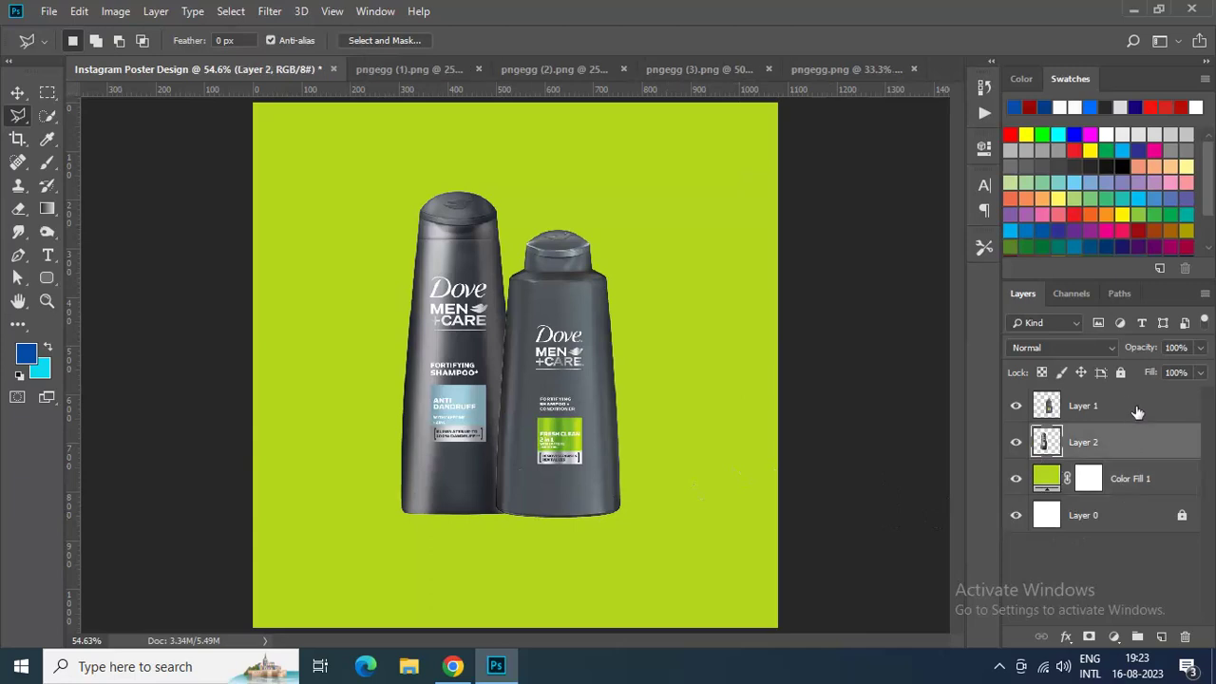
left_click(1137, 410, "shift")
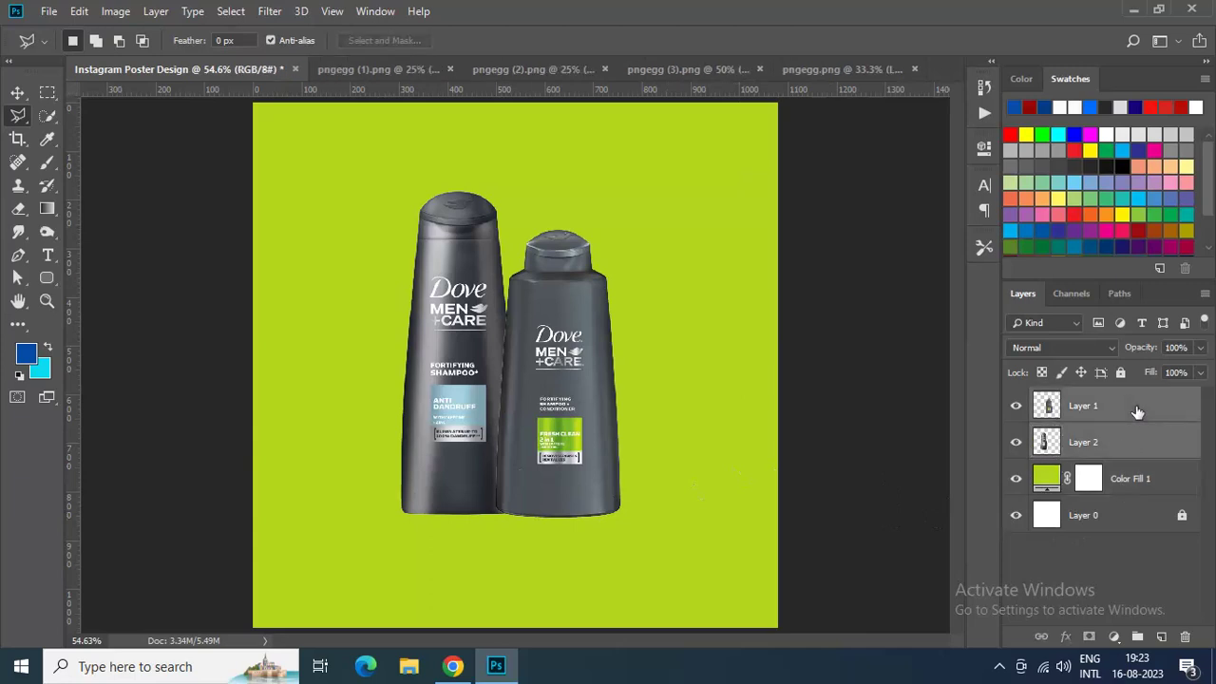
left_click(1087, 414)
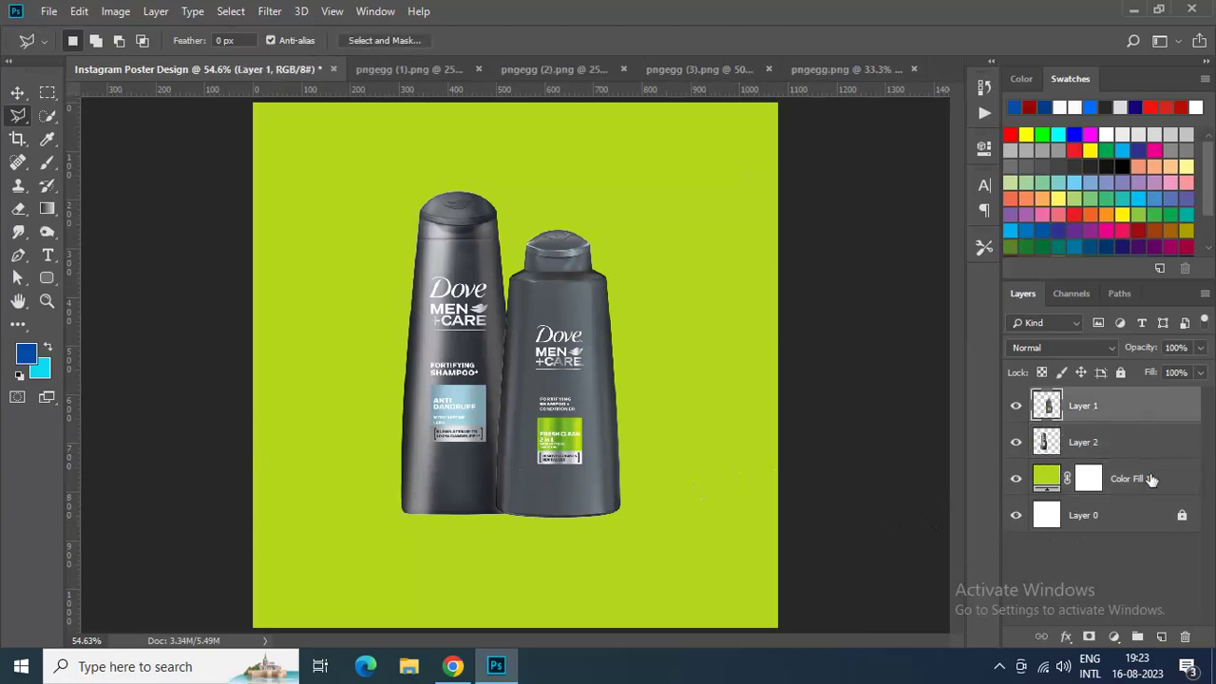
left_click(1130, 478)
left_click(1161, 637)
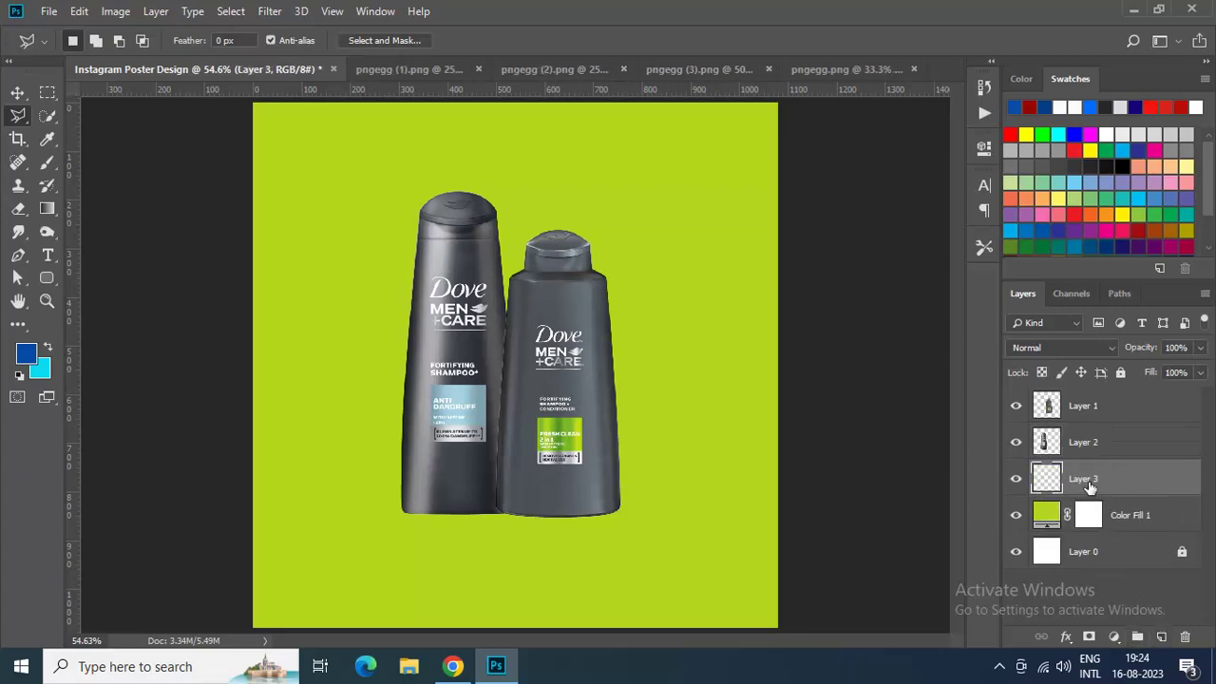
type("shadow")
key("Return")
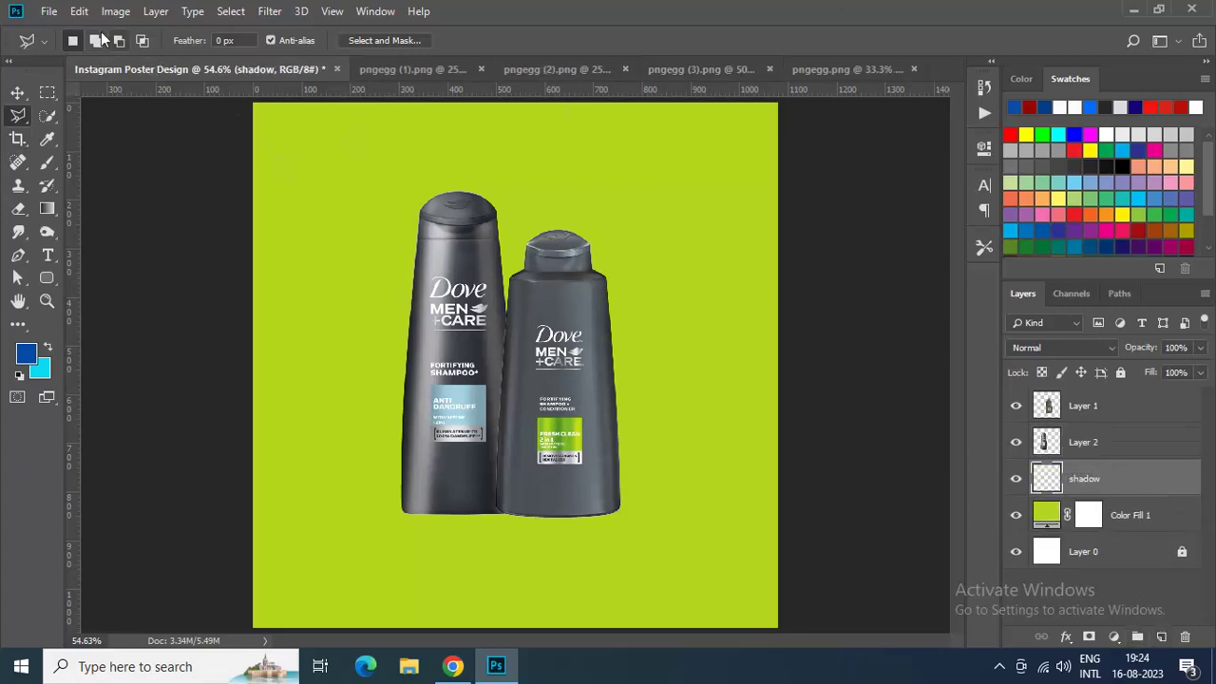
Step: Set up the Brush tool with a soft round tip at 500 px and 0% hardness
left_click(48, 162)
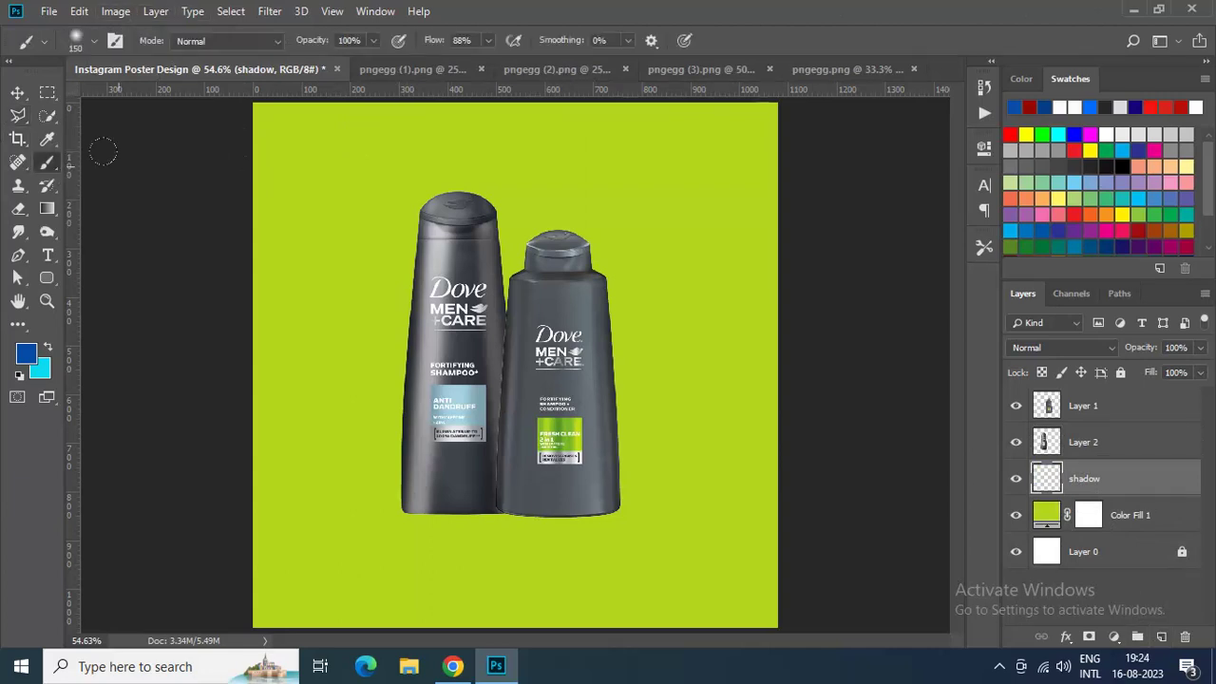
right_click(48, 162)
left_click(105, 156)
right_click(266, 257)
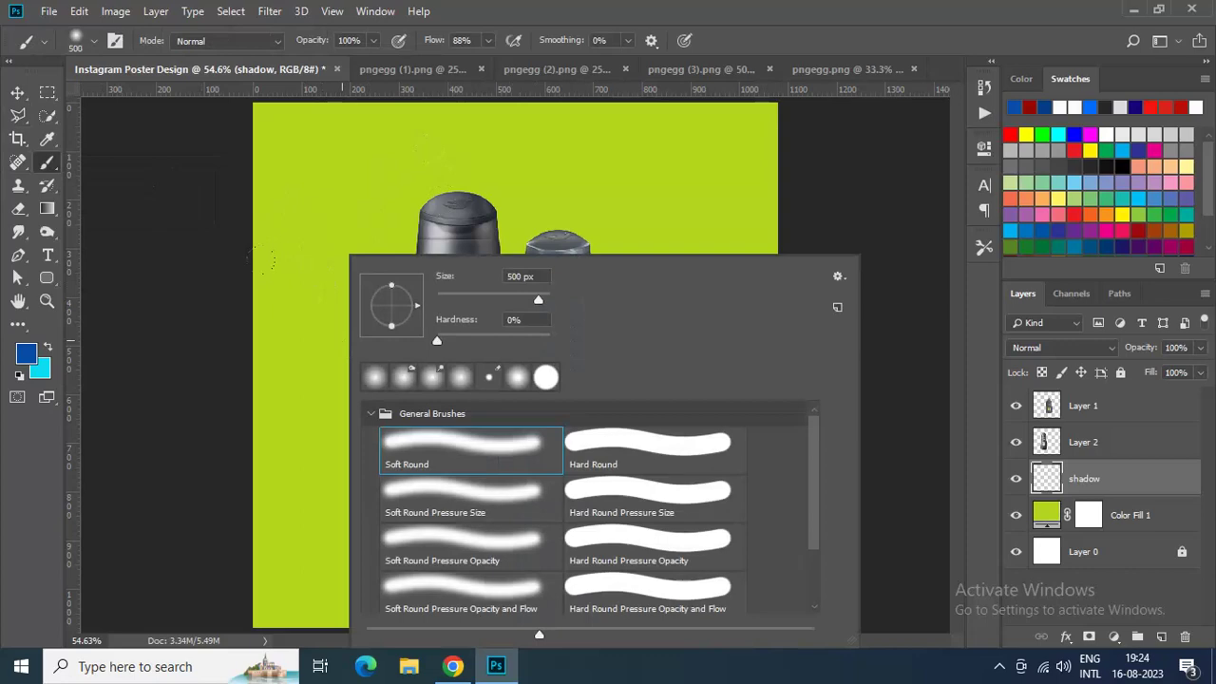
double_click(371, 384)
Step: Set the foreground colour to near-black and paint one soft dab on the shadow layer behind the bottle caps
left_click(22, 362)
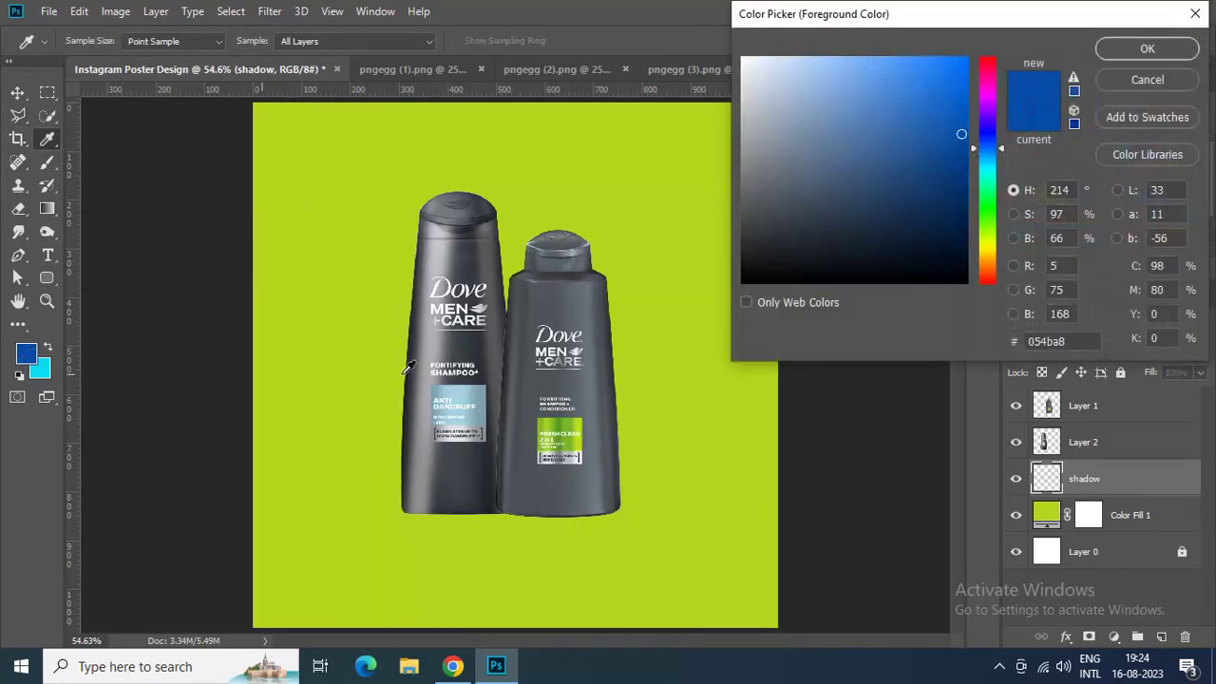
left_click(765, 258)
left_click(1145, 47)
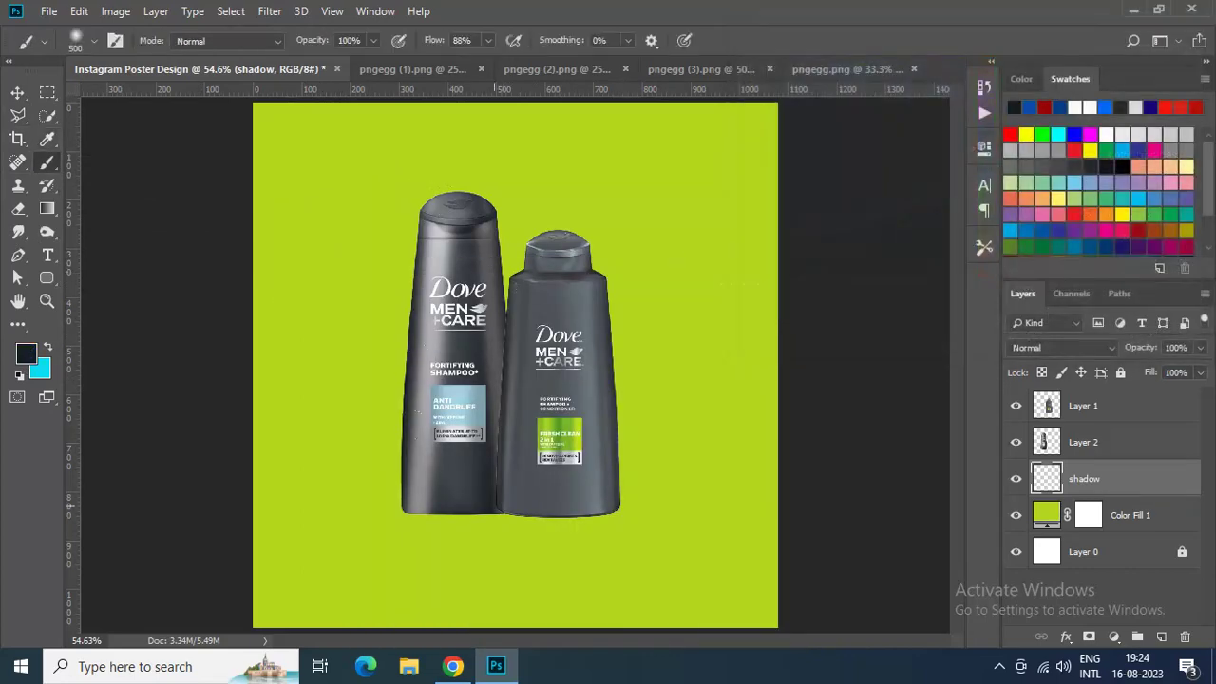
left_click(505, 225)
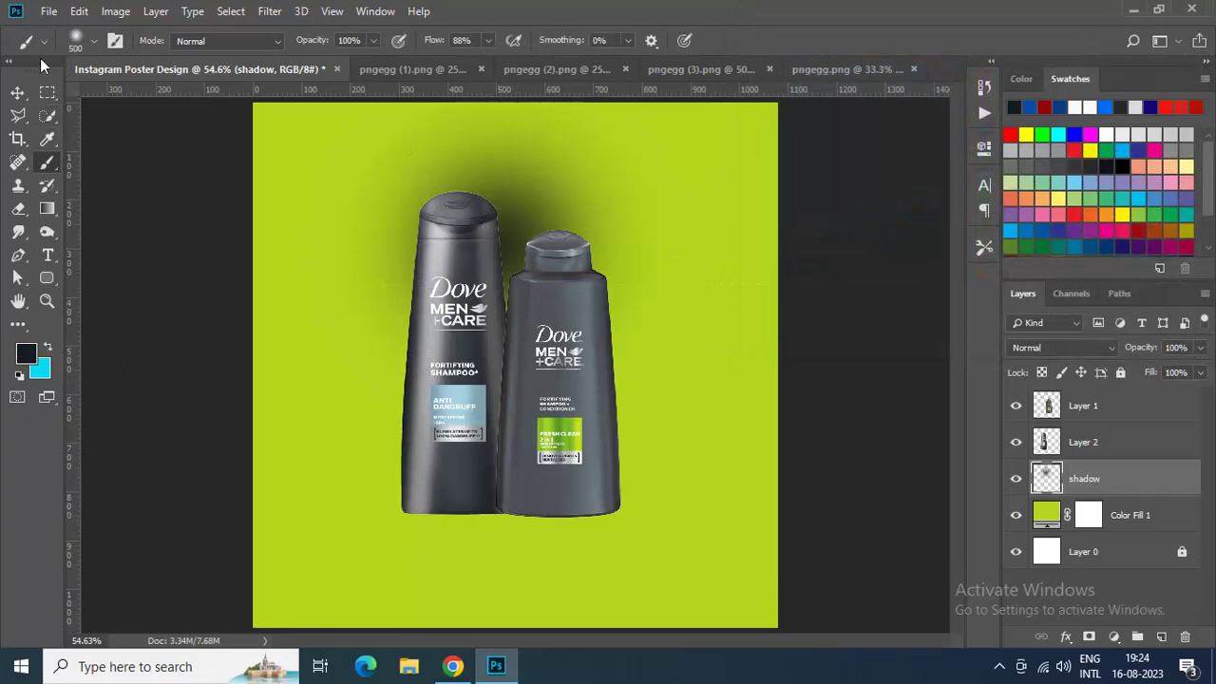
Step: Squash the shadow to about 8% height at the base of the taller bottle and place a duplicate of it beneath the shorter bottle
key("v")
left_click(48, 12)
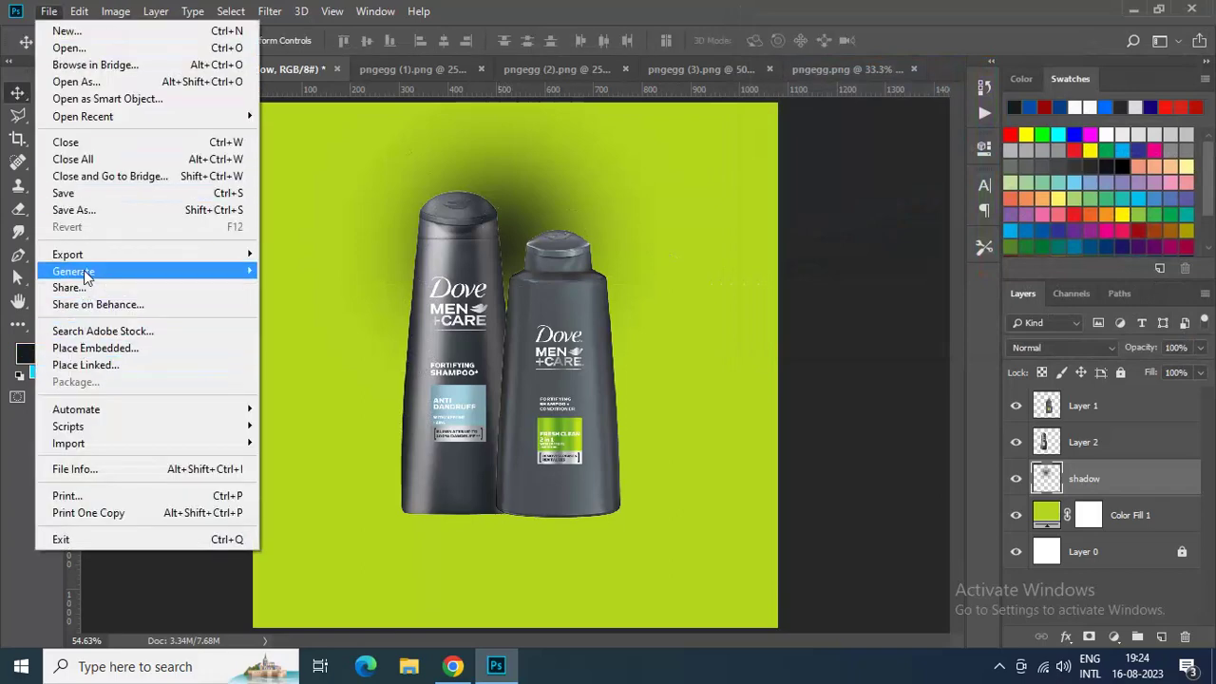
mouse_move(81, 12)
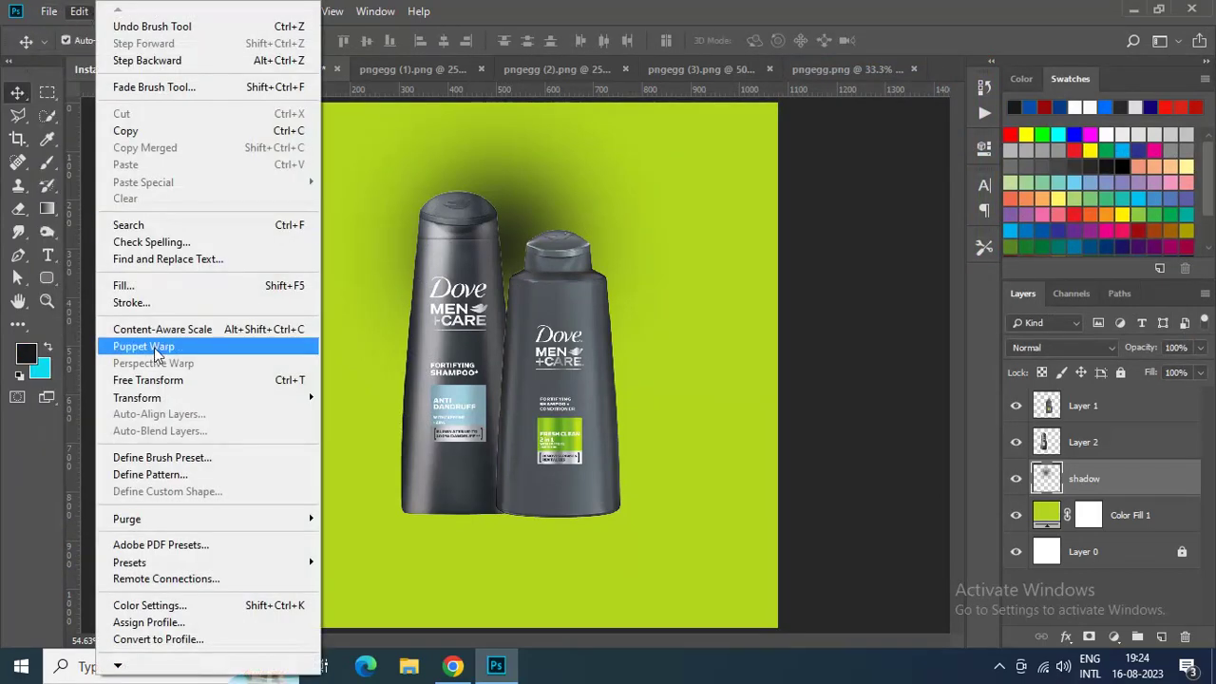
left_click(285, 380)
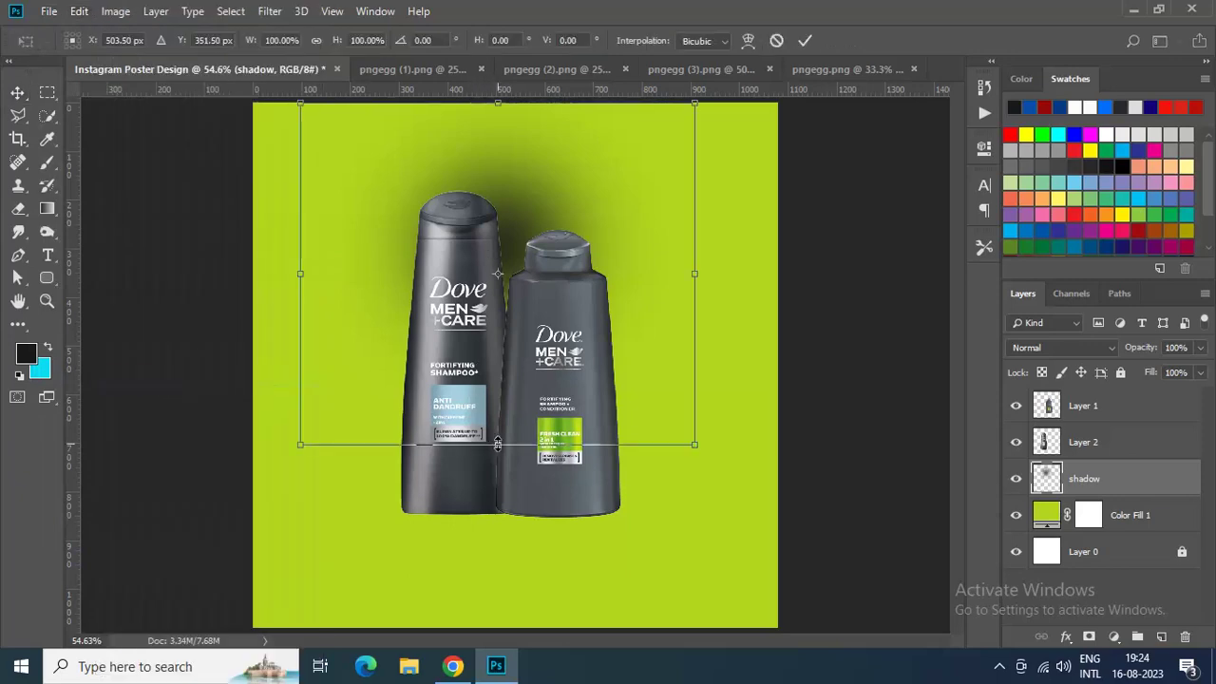
left_click_drag(497, 444, 481, 514)
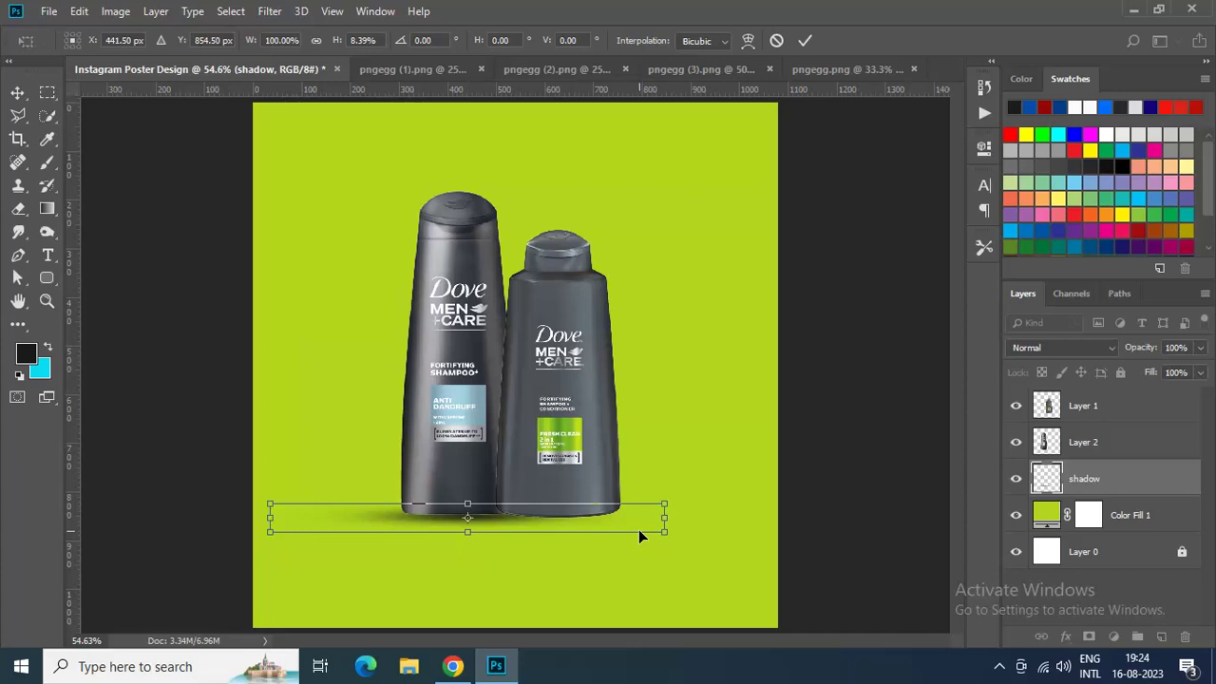
key("Return")
left_click_drag(504, 527, 589, 527)
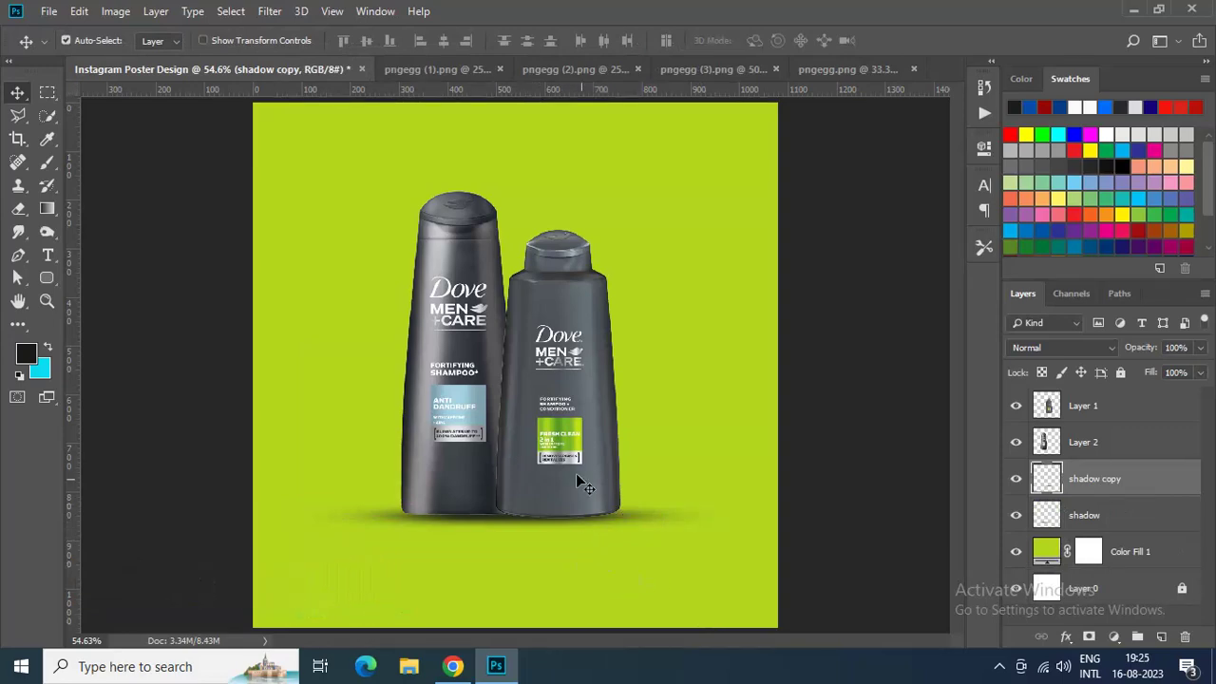
Step: Duplicate the two bottle layers, Layer 1 and Layer 2, within the Instagram Poster Design document
left_click(1057, 443)
left_click(1131, 405, "shift")
right_click(1130, 406)
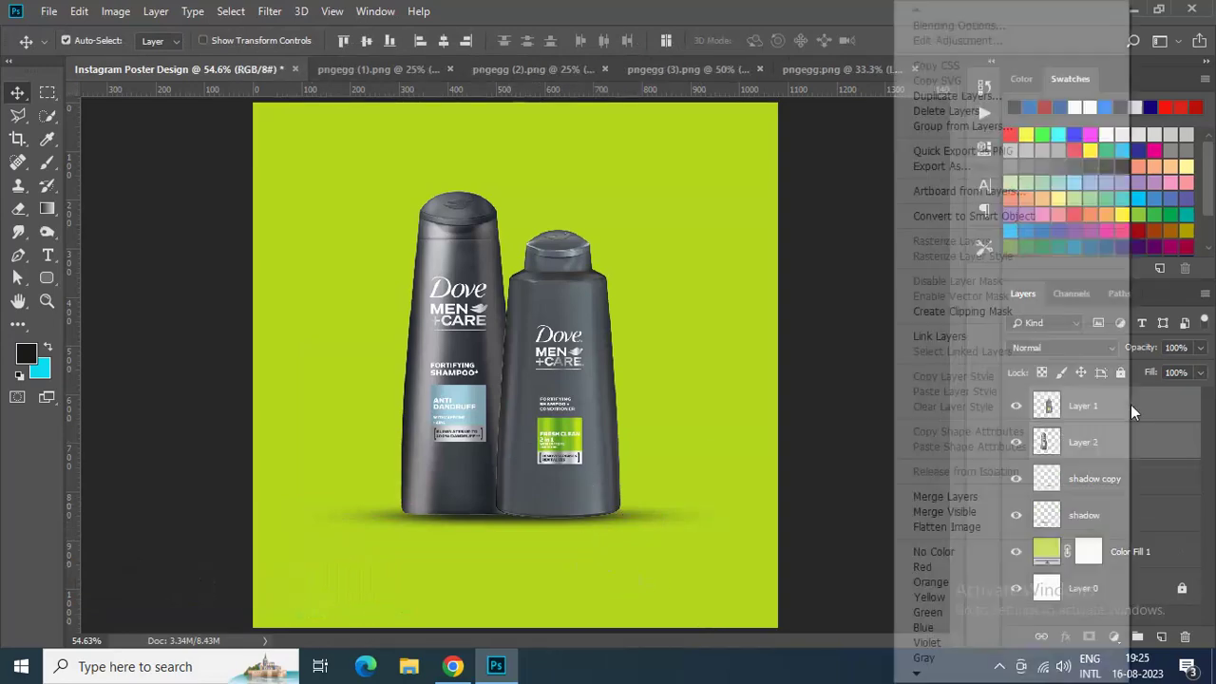
left_click(973, 96)
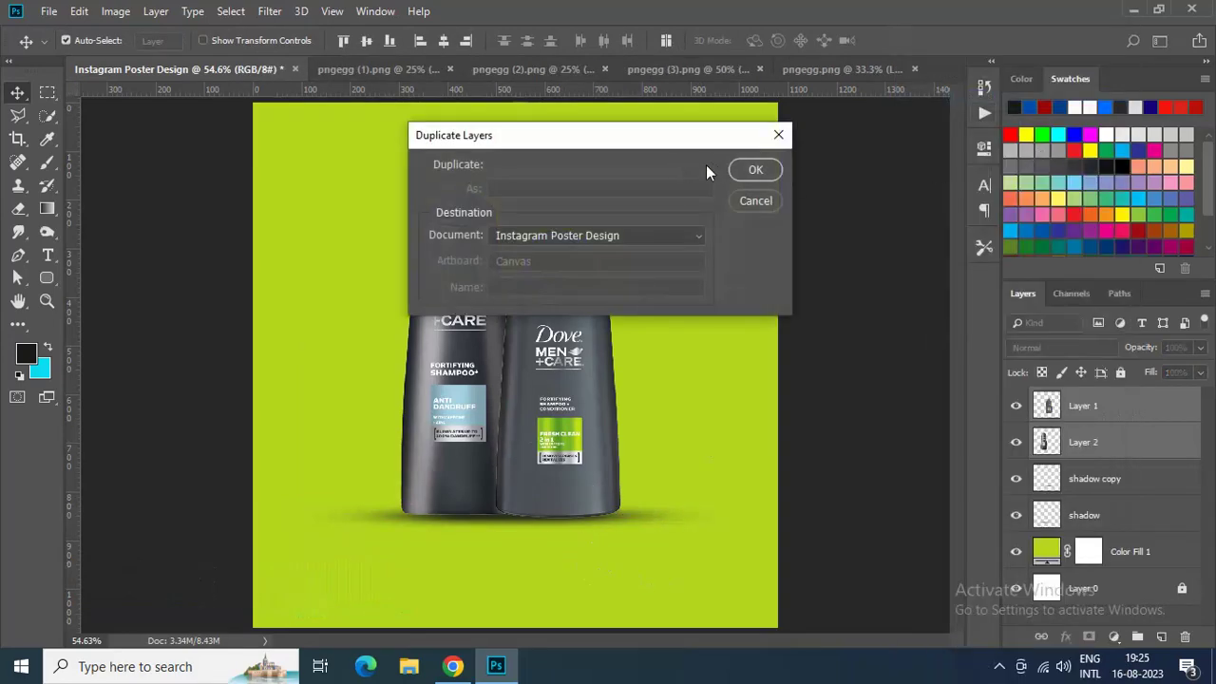
left_click(755, 170)
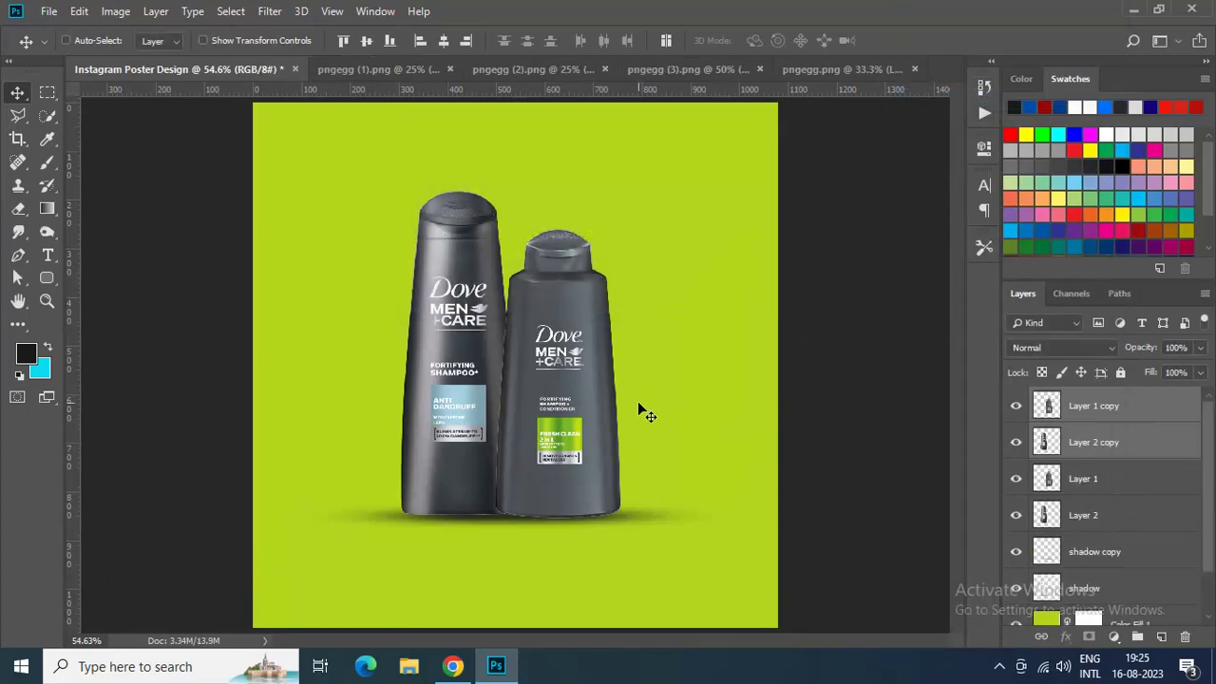
Step: Flip the duplicated bottles vertically about their bottom edge to form a reflection below the originals
left_click(79, 11)
left_click(142, 378)
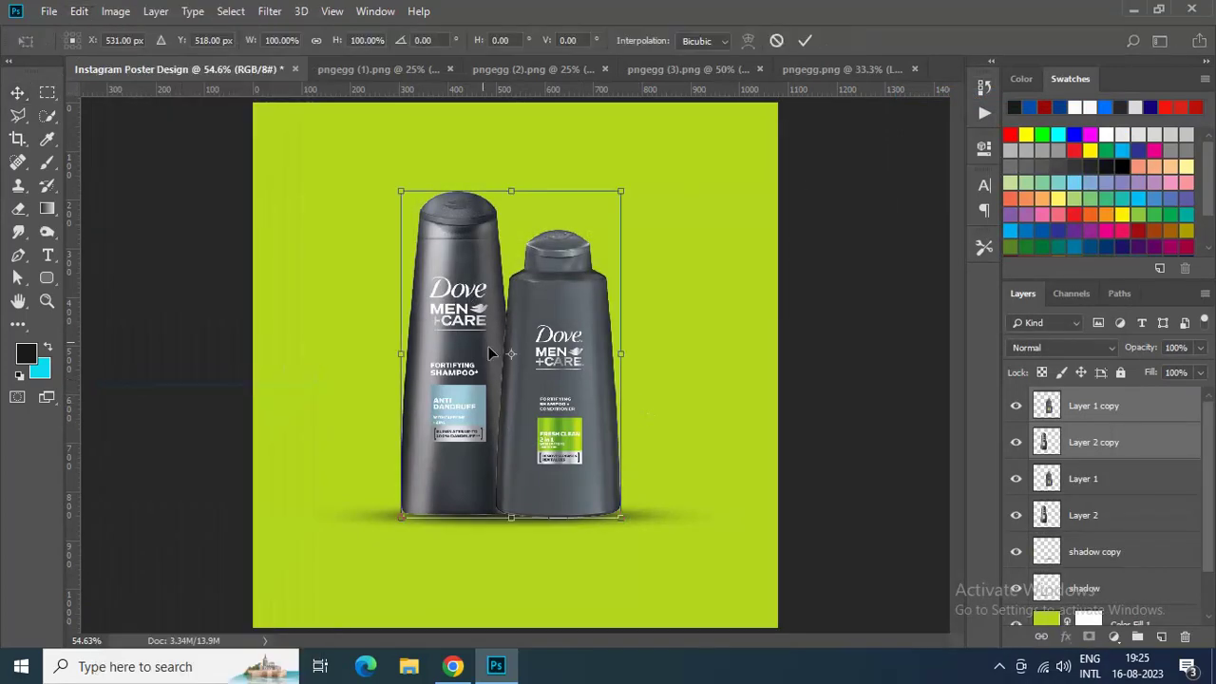
left_click_drag(513, 360, 508, 517)
right_click(506, 371)
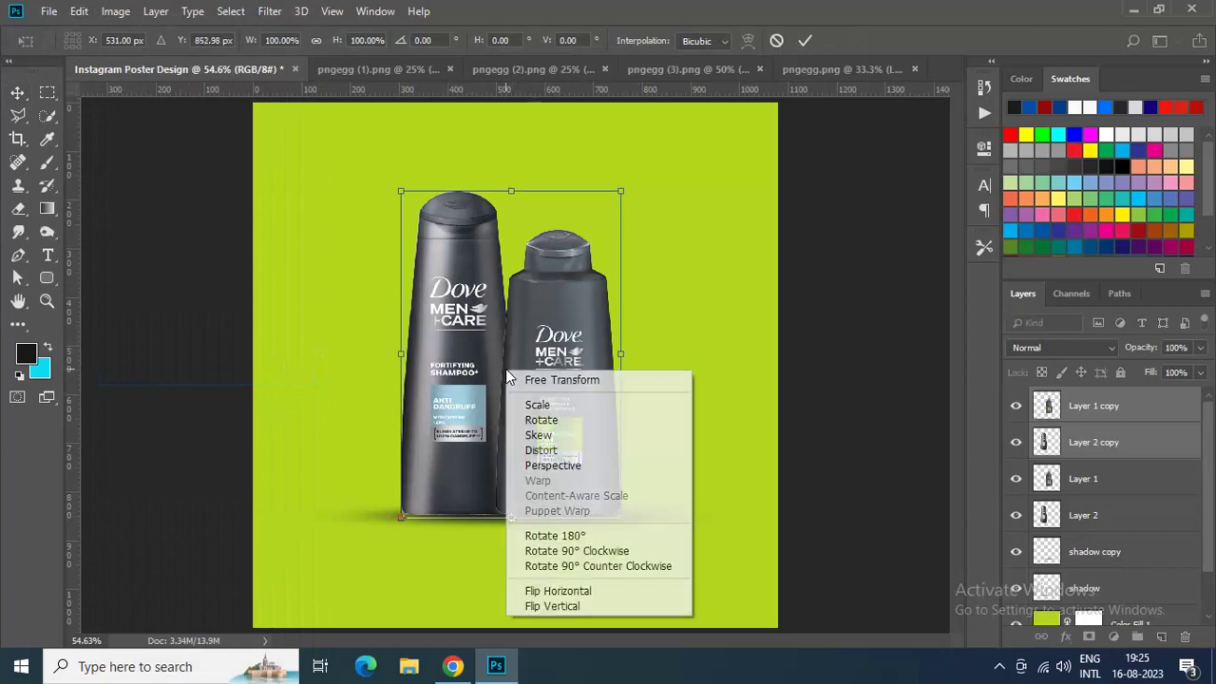
left_click(542, 606)
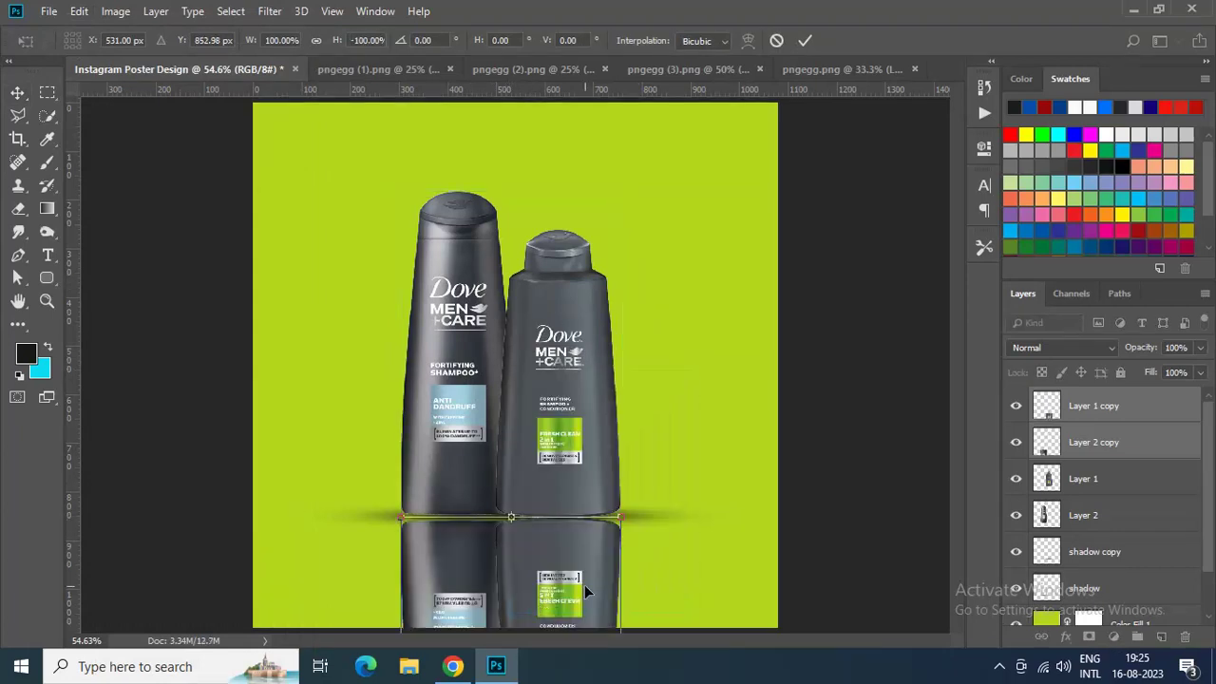
key("Return")
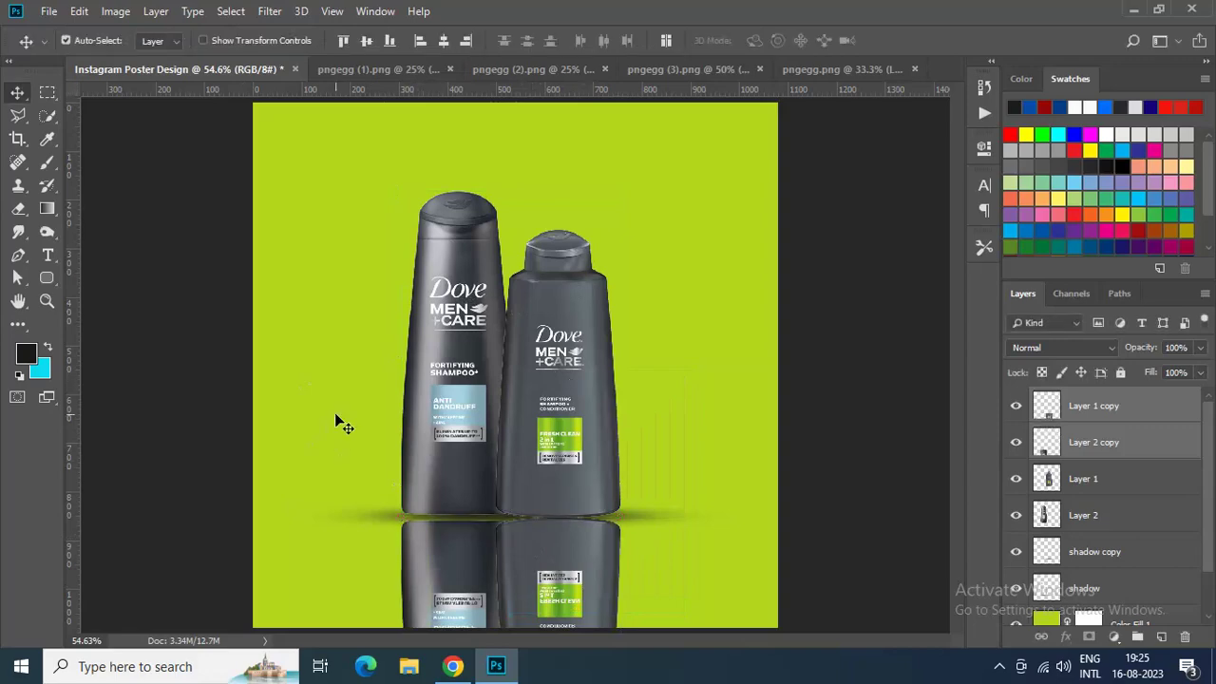
Step: Merge the two flipped bottle copies into one layer and add a layer mask to it
left_click_drag(1212, 469, 1212, 482)
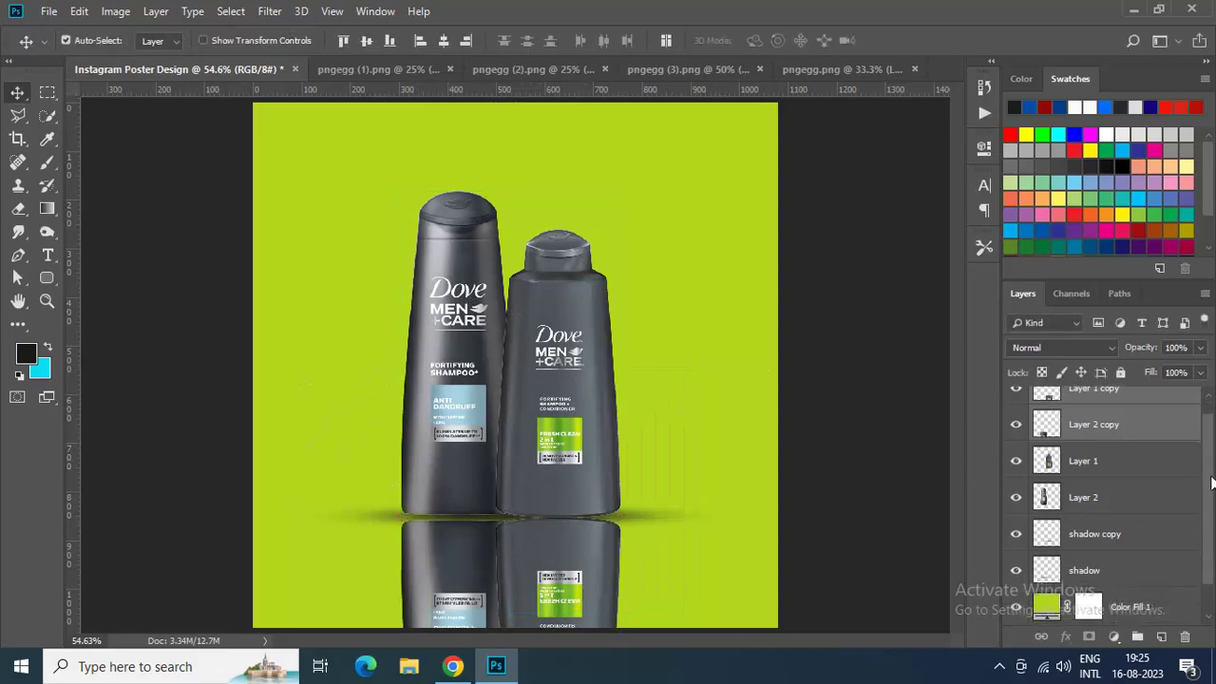
right_click(1109, 430)
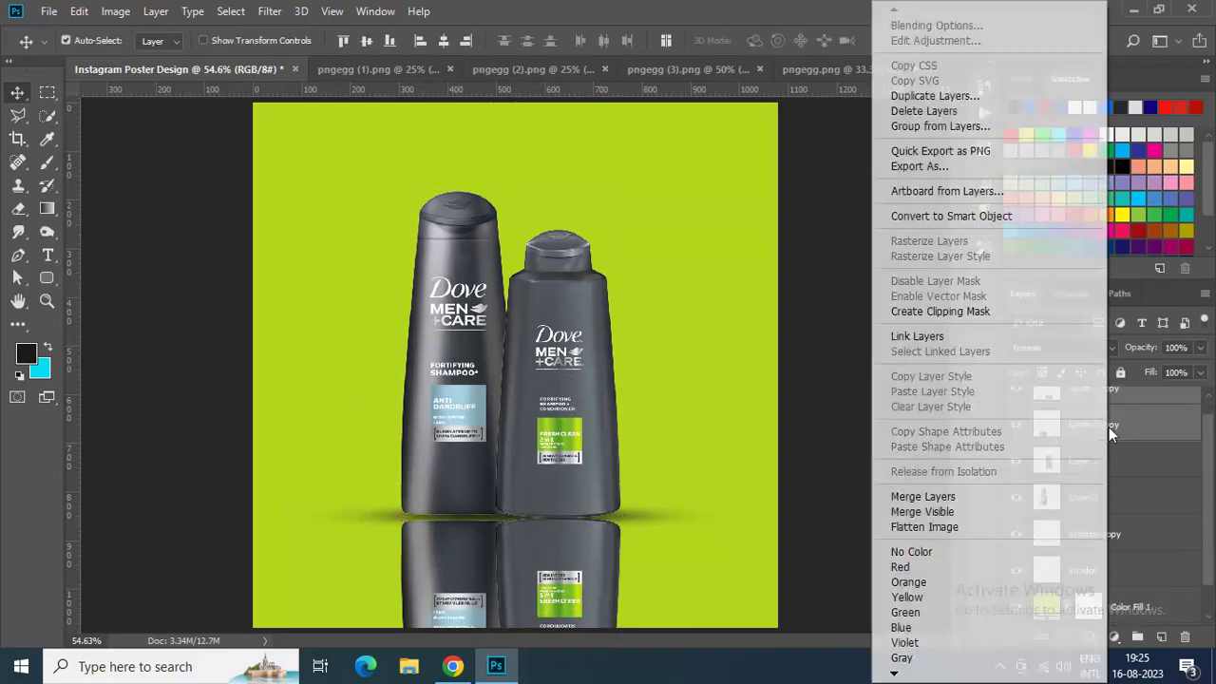
left_click(1083, 494)
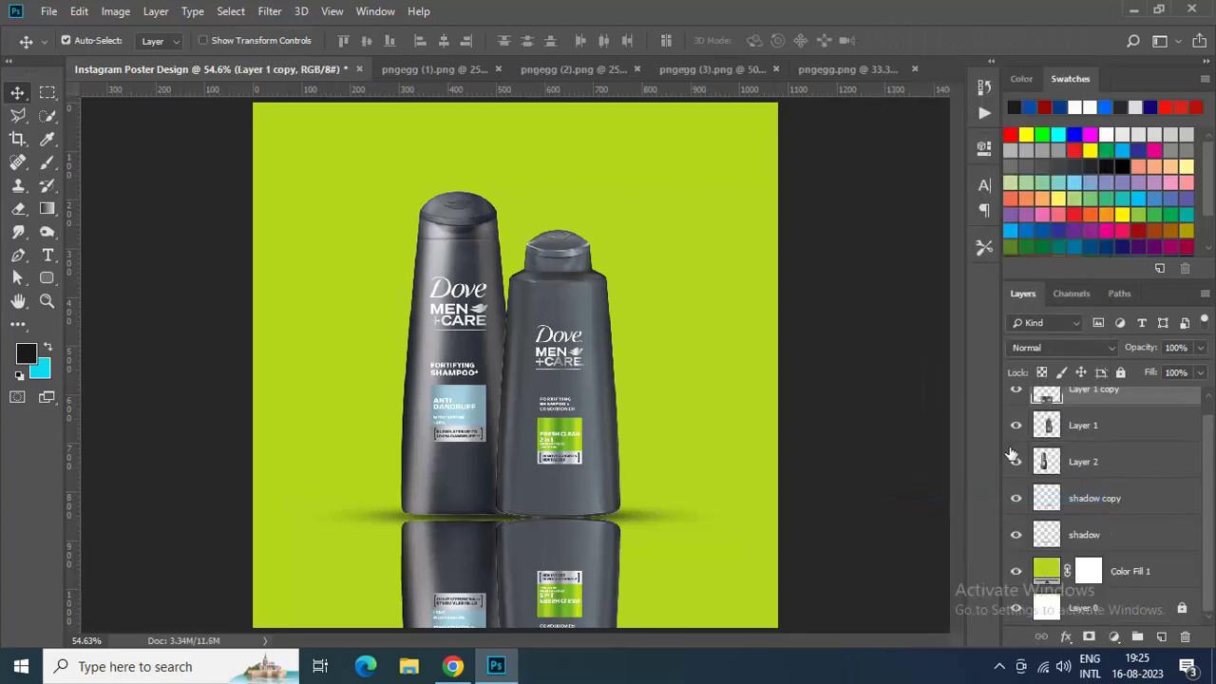
left_click(1089, 636)
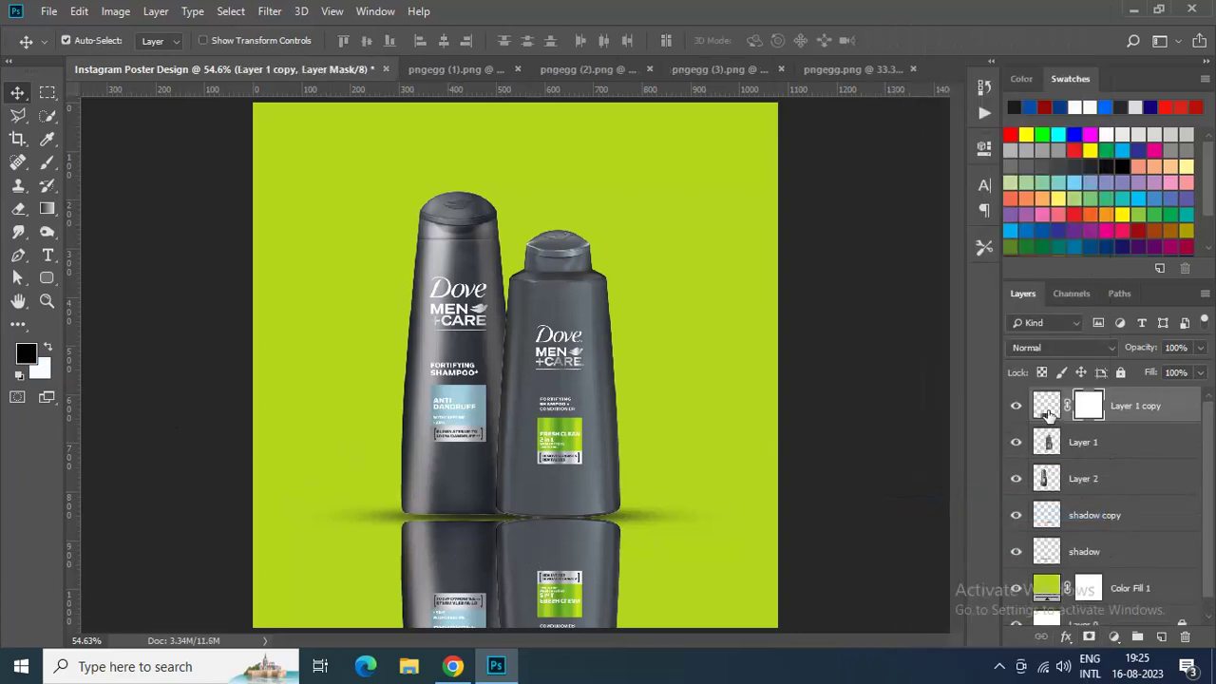
Step: Paint black with the soft brush across the lower part of the reflection's mask to fade it into the background
right_click(44, 165)
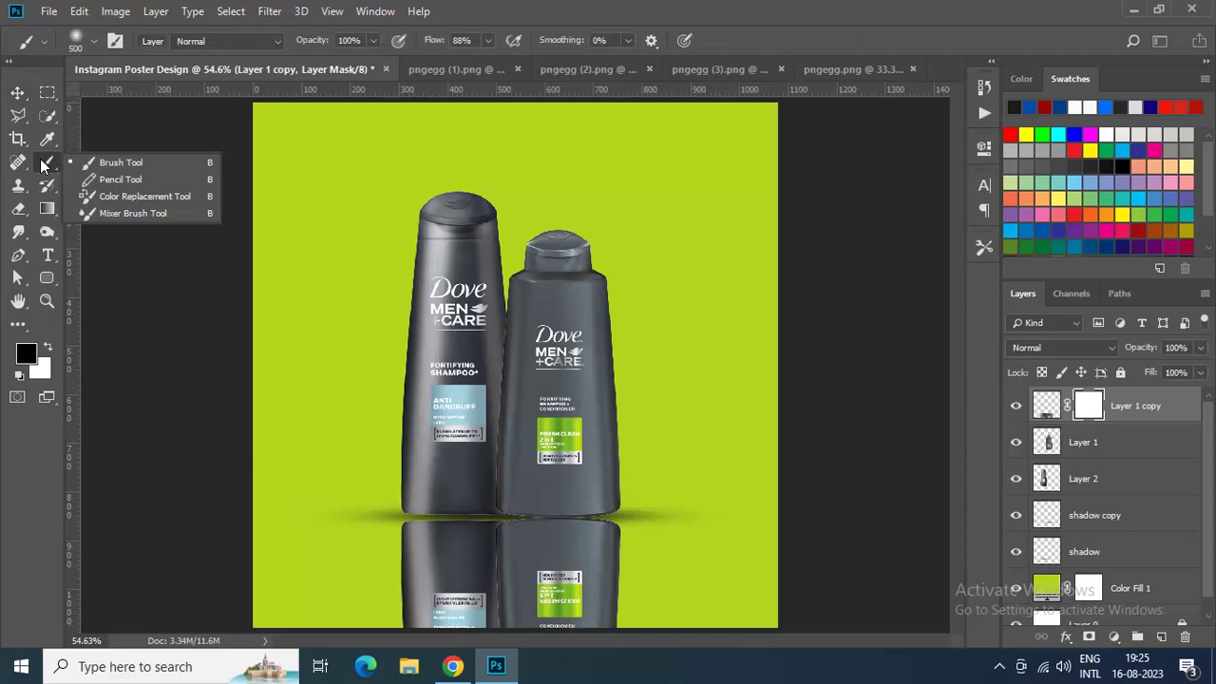
left_click(105, 159)
scroll(770, 366, "down", 3)
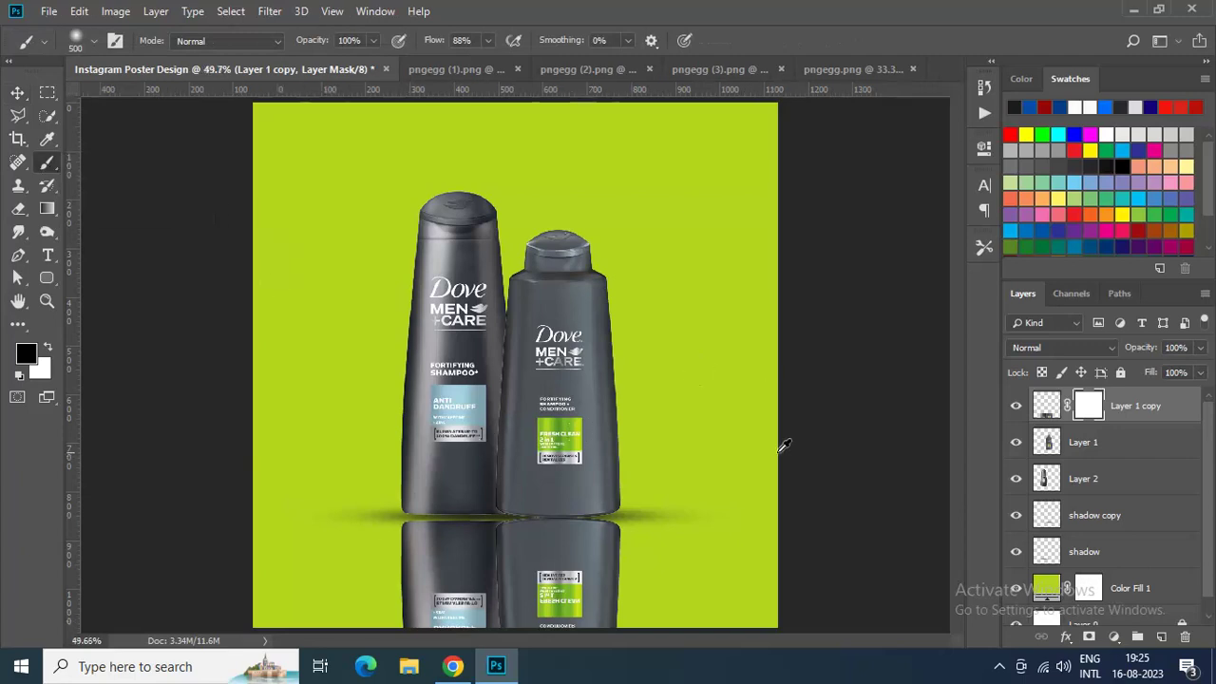
mouse_move(366, 513)
left_mouse_down()
mouse_move(692, 527)
mouse_move(366, 532)
mouse_move(639, 514)
mouse_move(369, 513)
left_mouse_up()
mouse_move(369, 513)
left_mouse_down()
mouse_move(342, 494)
mouse_move(695, 512)
left_mouse_up()
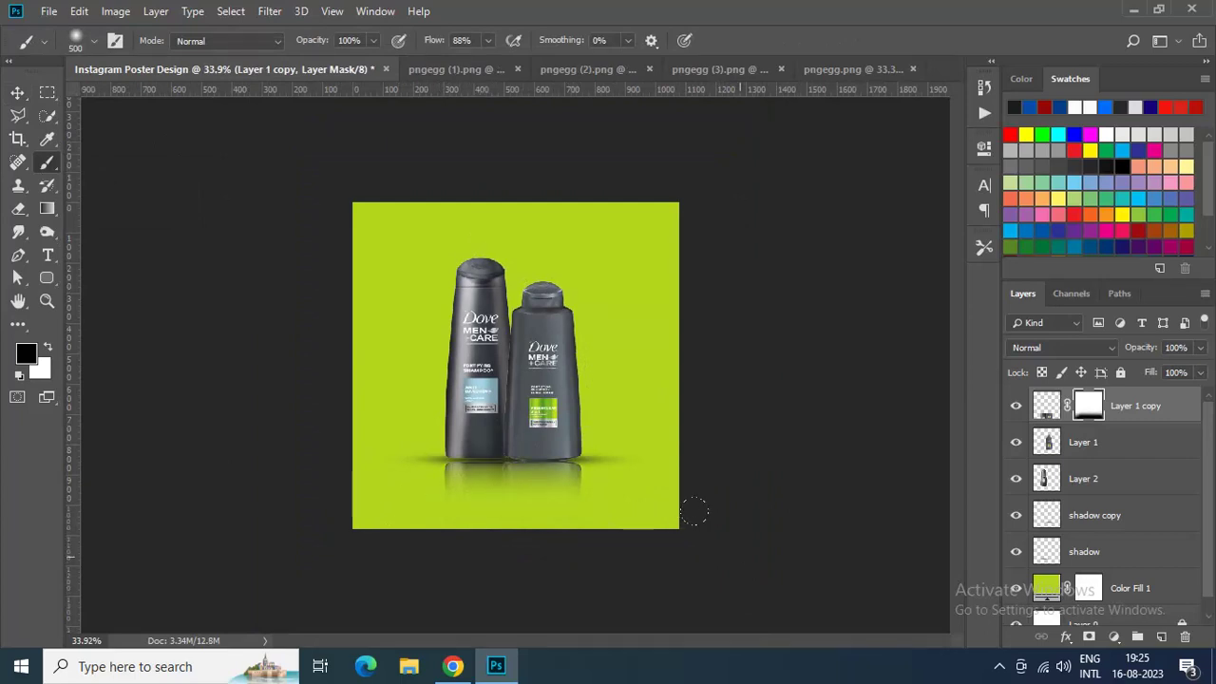
Step: Set the opacity of the bottles' reflection layer, Layer 1 copy, to 65%
left_click(1201, 348)
left_click_drag(1199, 369, 1172, 369)
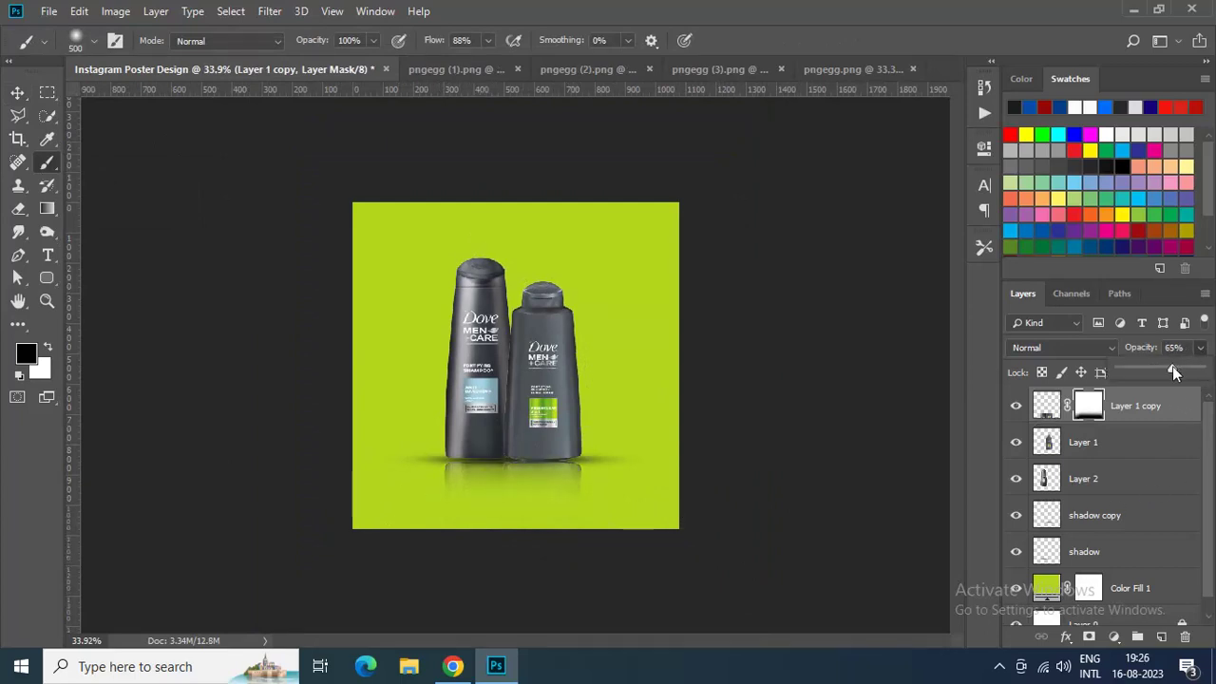
left_click(17, 92)
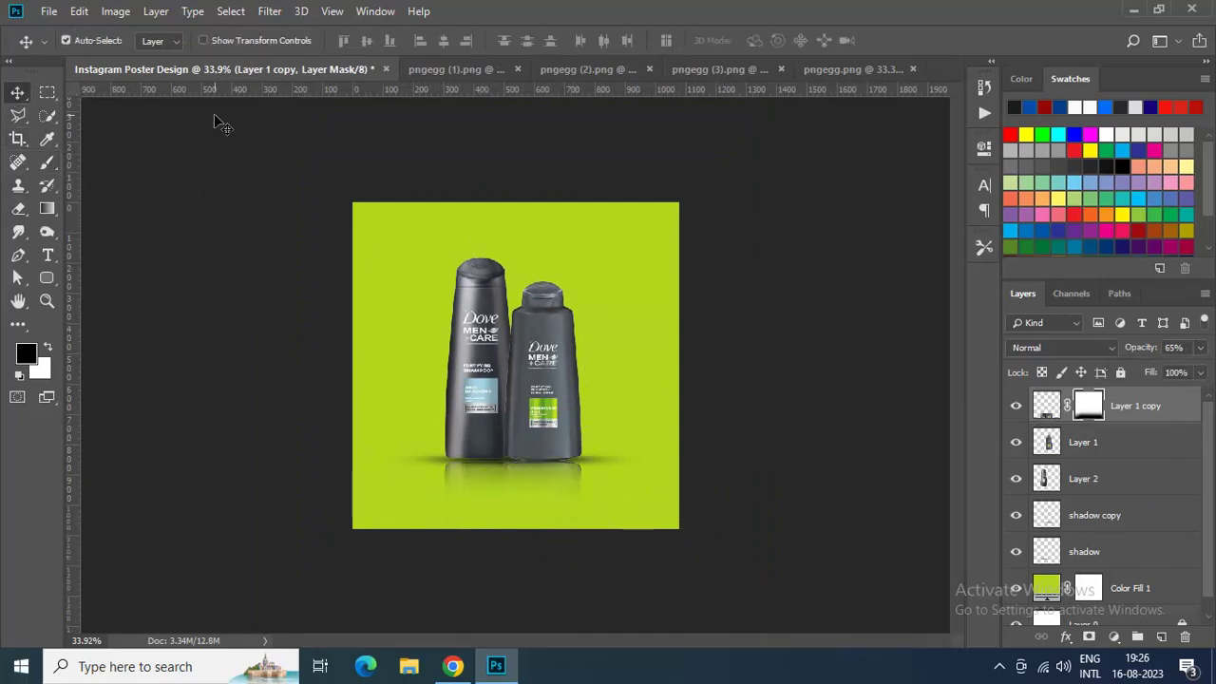
Step: Close the two bottle image documents, pngegg (1).png and pngegg.png, which are no longer needed
left_click(588, 68)
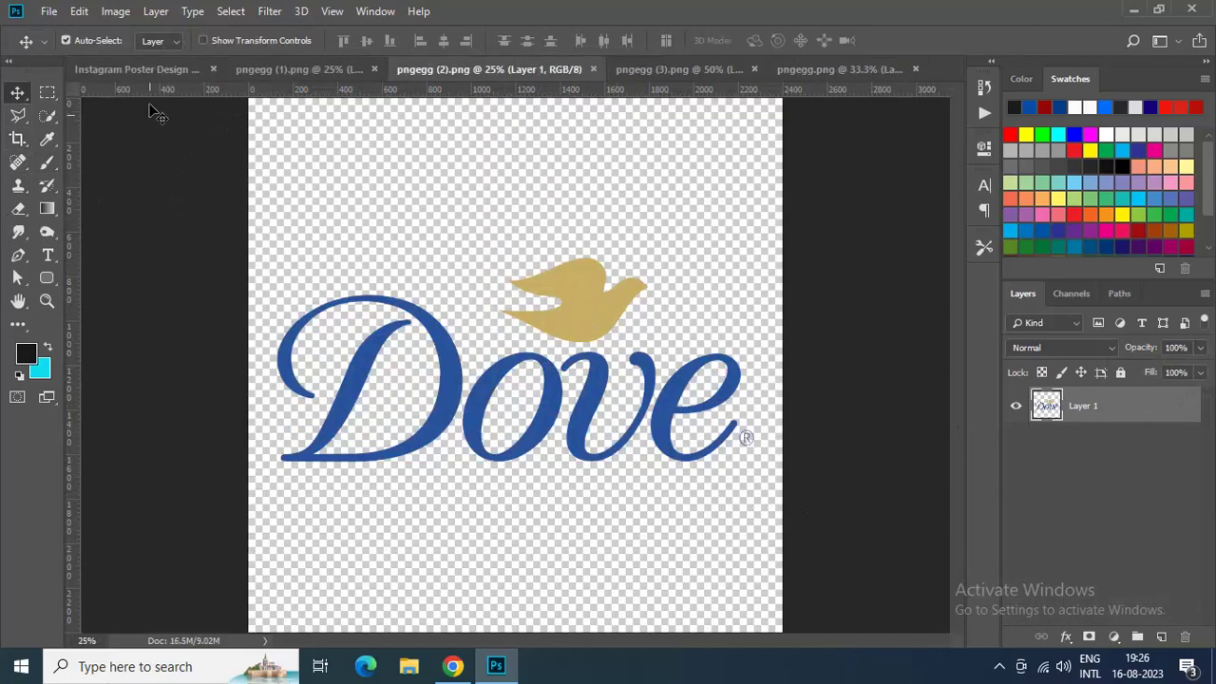
left_click(138, 69)
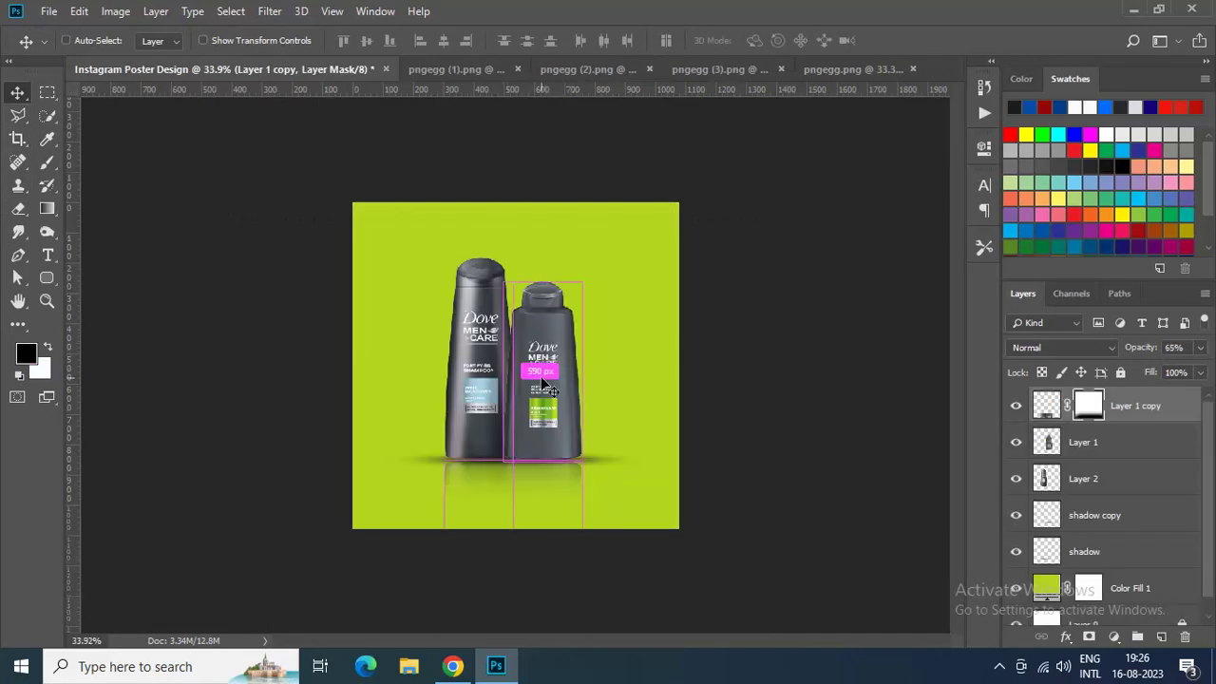
key("ctrl+plus")
left_click(446, 70)
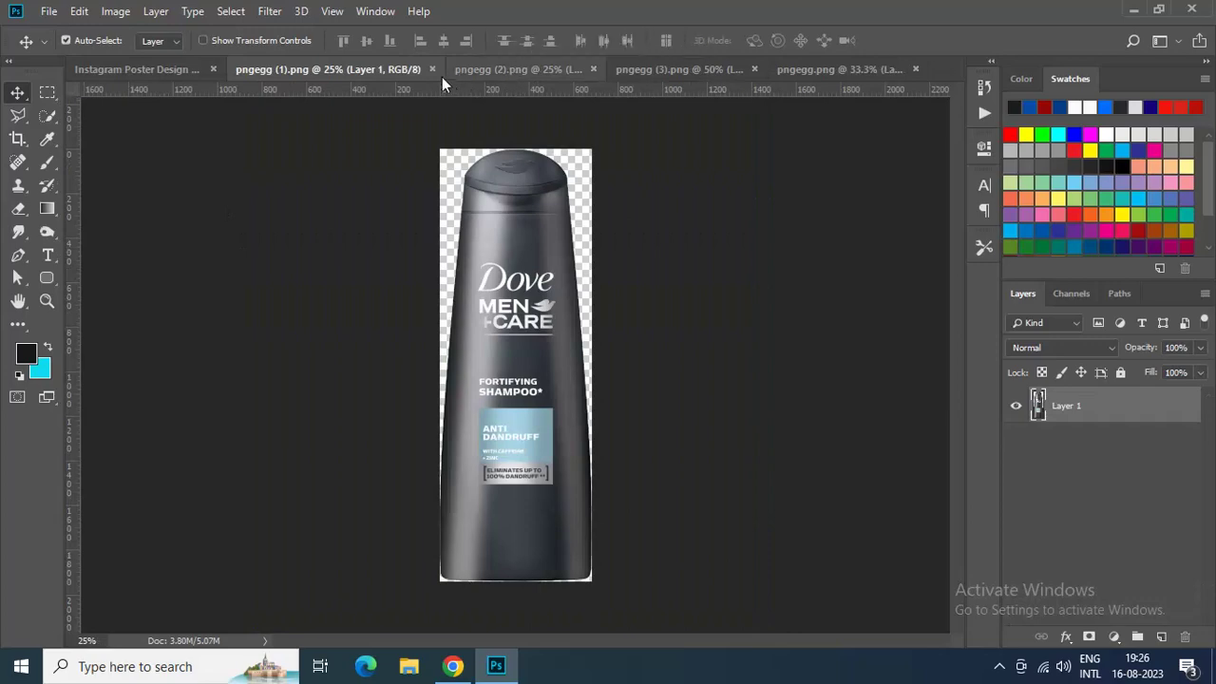
left_click(431, 68)
left_click(810, 69)
left_click(910, 69)
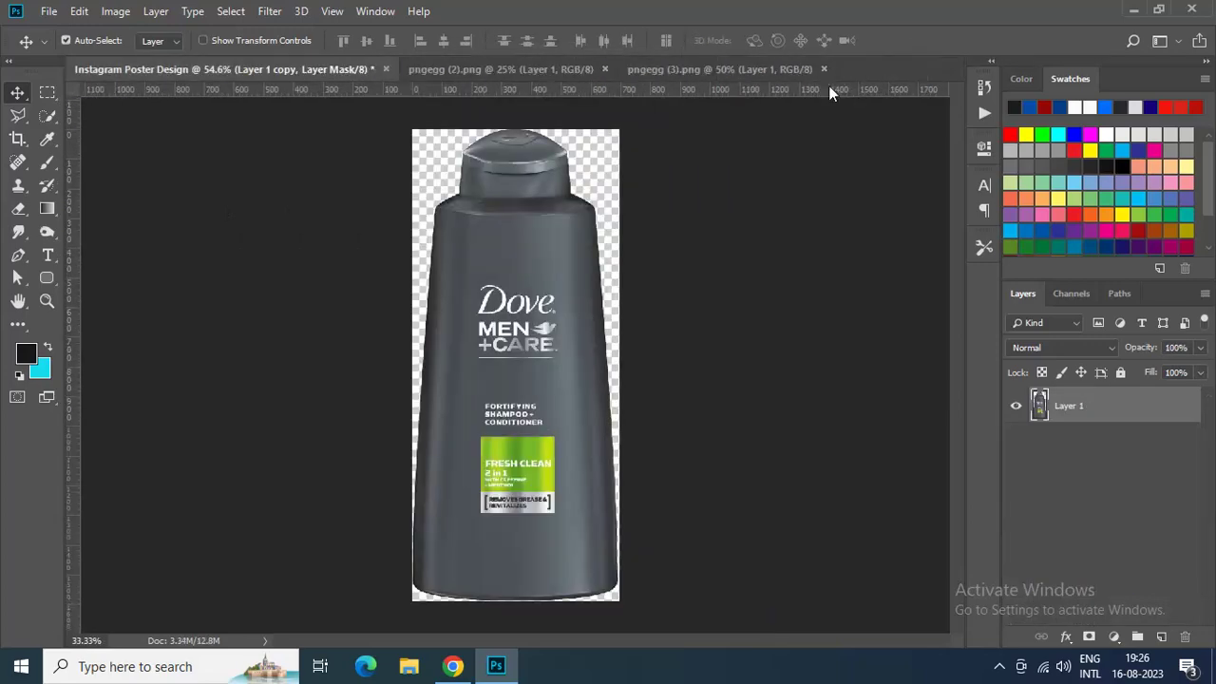
Step: Bring the palm leaves from pngegg (3).png into the poster's upper right and place their layer beneath both bottle layers
left_click(700, 74)
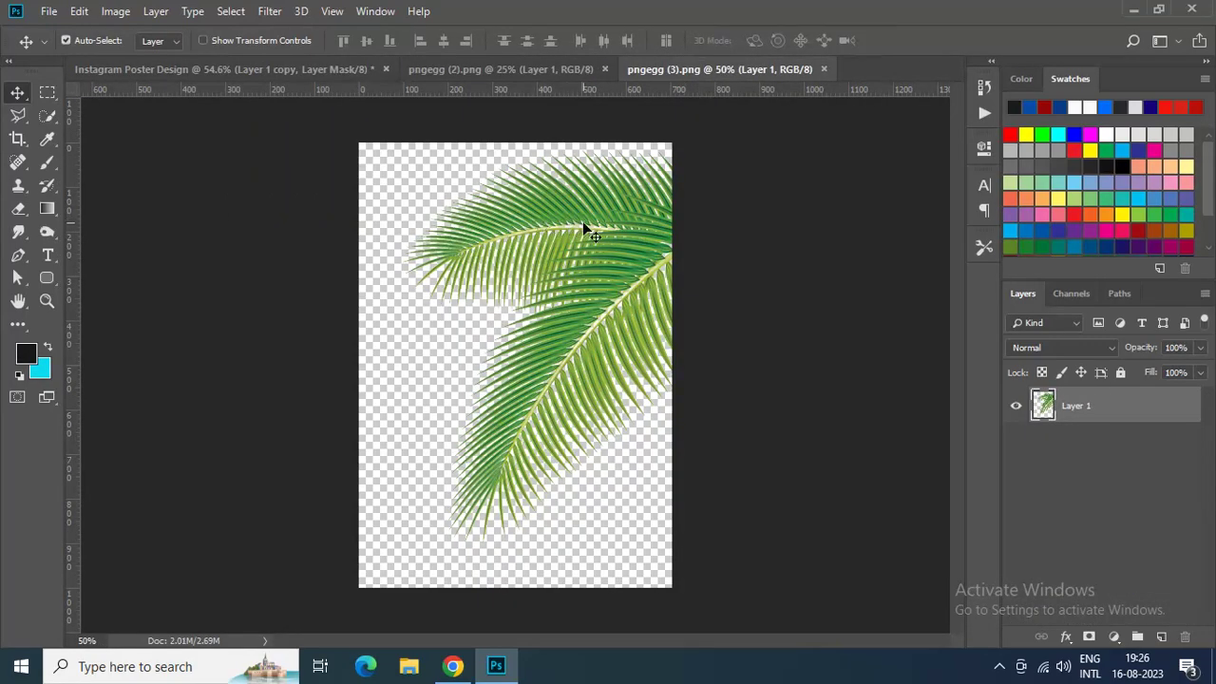
left_click_drag(589, 231, 684, 268)
left_click_drag(698, 257, 698, 257)
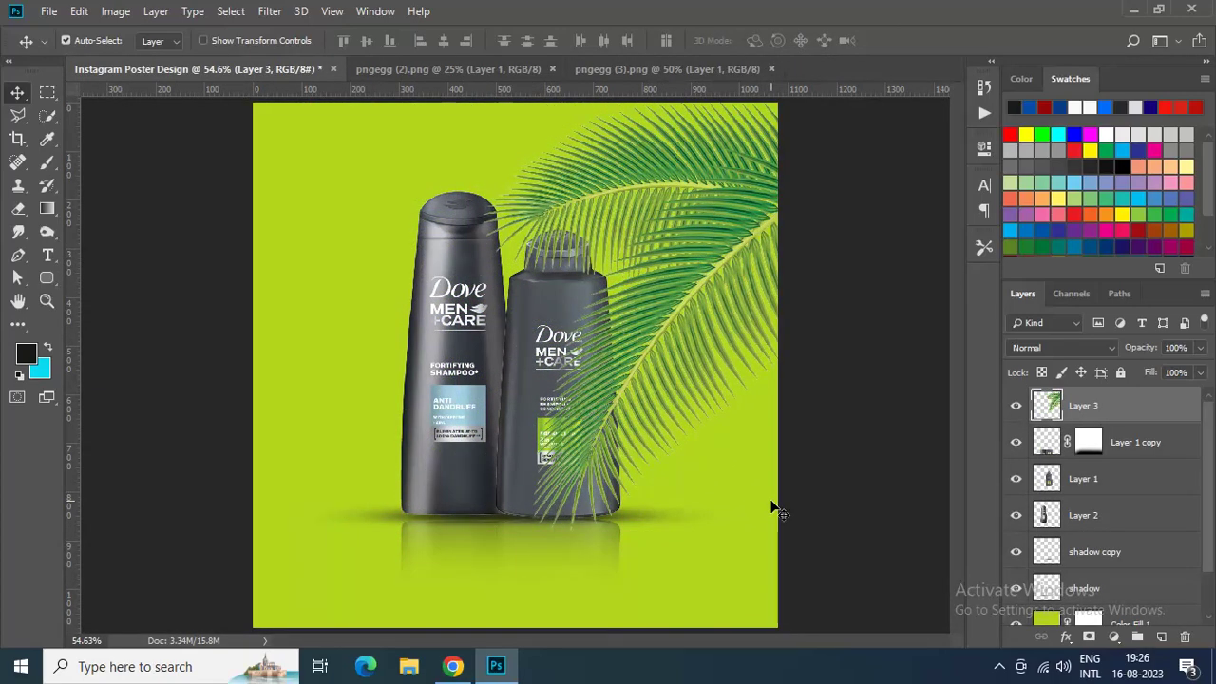
left_click_drag(1123, 412, 1126, 526)
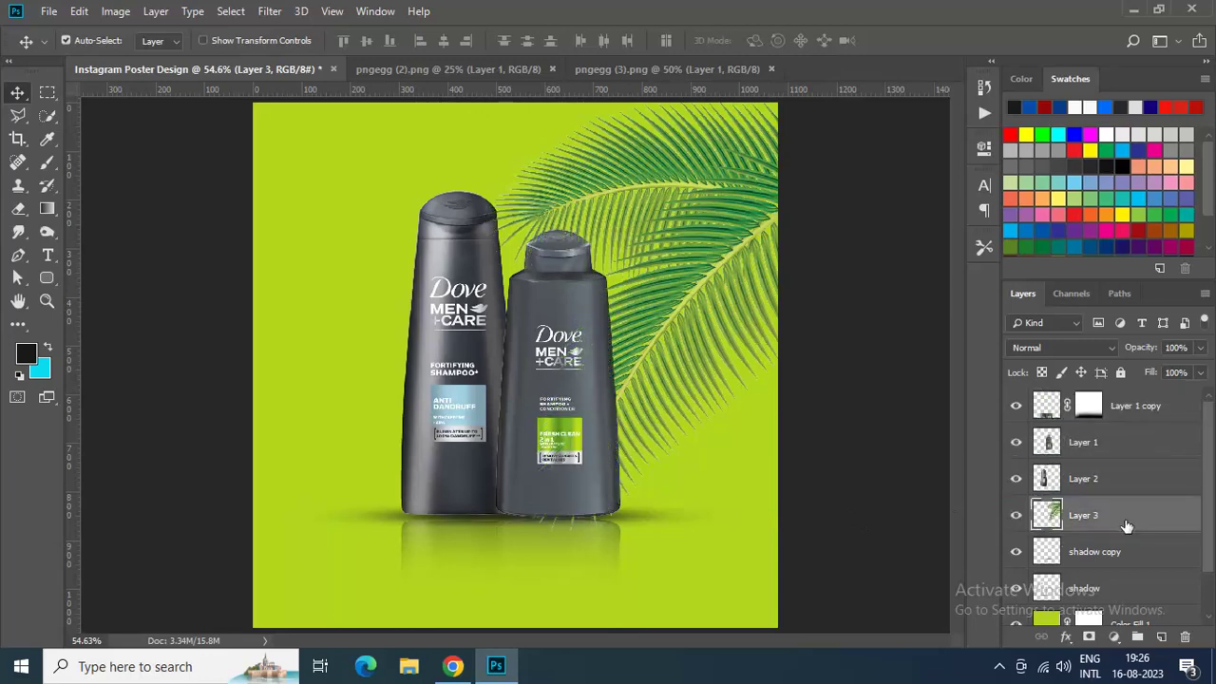
Step: Scale the palm leaves to about 73% and fit them into the poster's upper-right corner
left_click(79, 11)
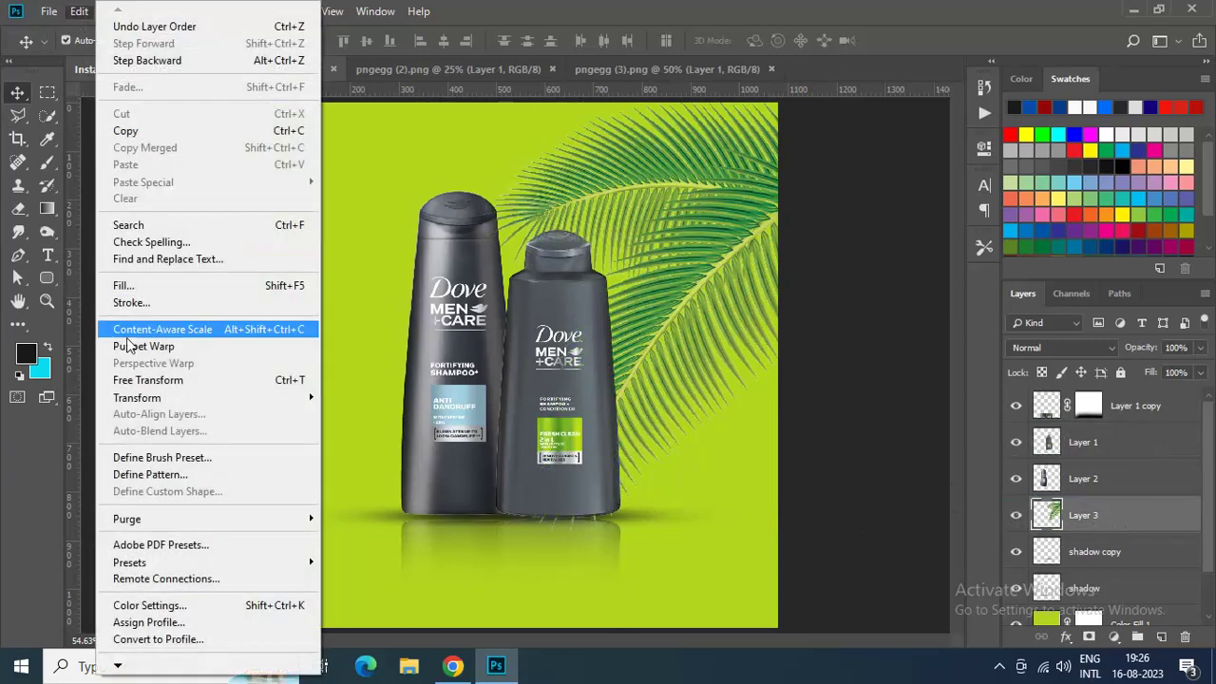
left_click(138, 385)
left_click_drag(777, 534, 760, 460)
left_click_drag(710, 309, 744, 226)
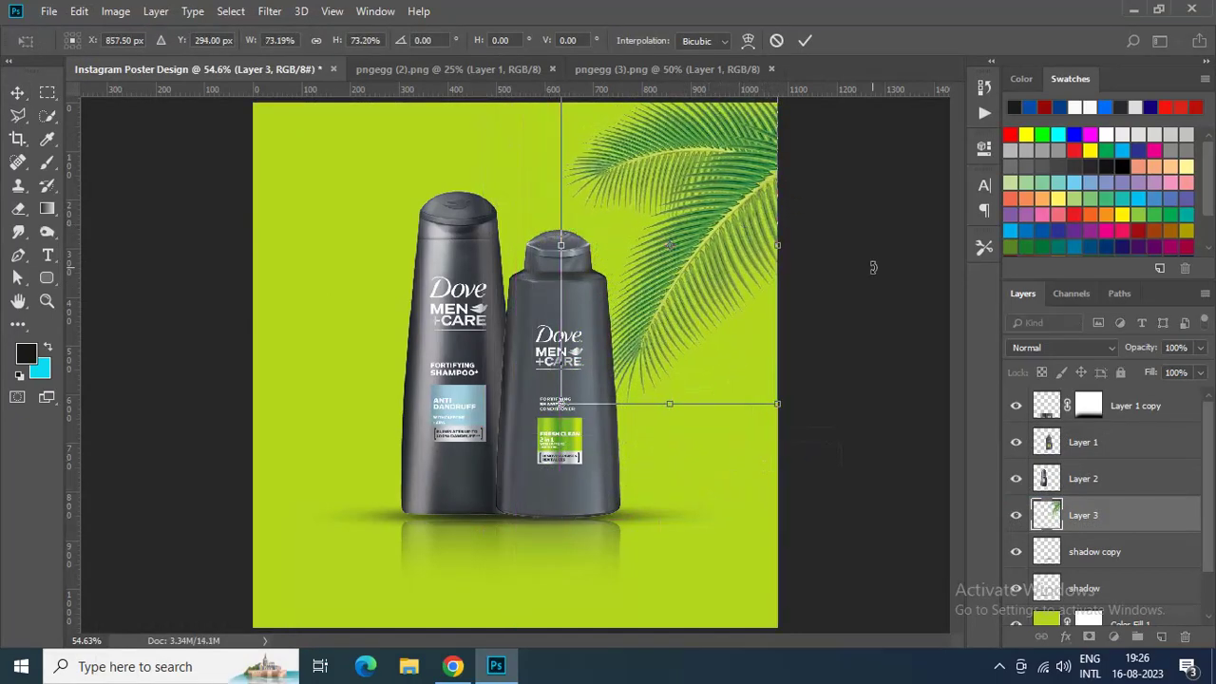
key("Return")
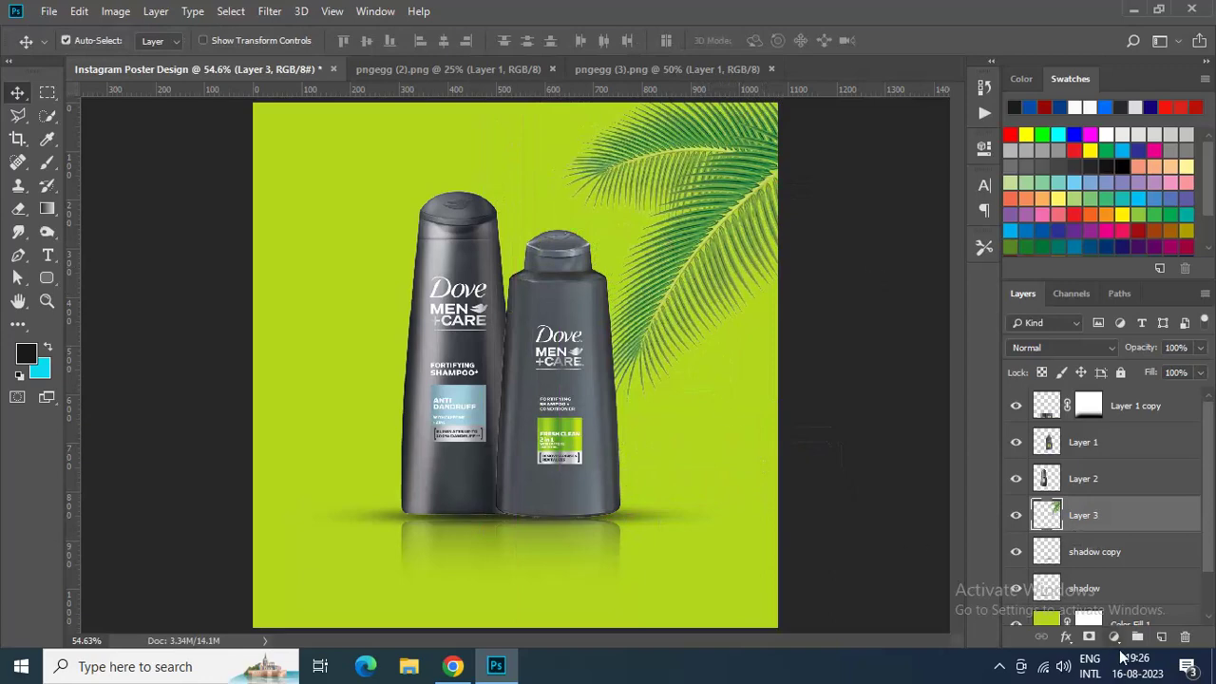
Step: Create a new layer above the palm leaves and name it "Brighness"
left_click(1161, 637)
double_click(1086, 516)
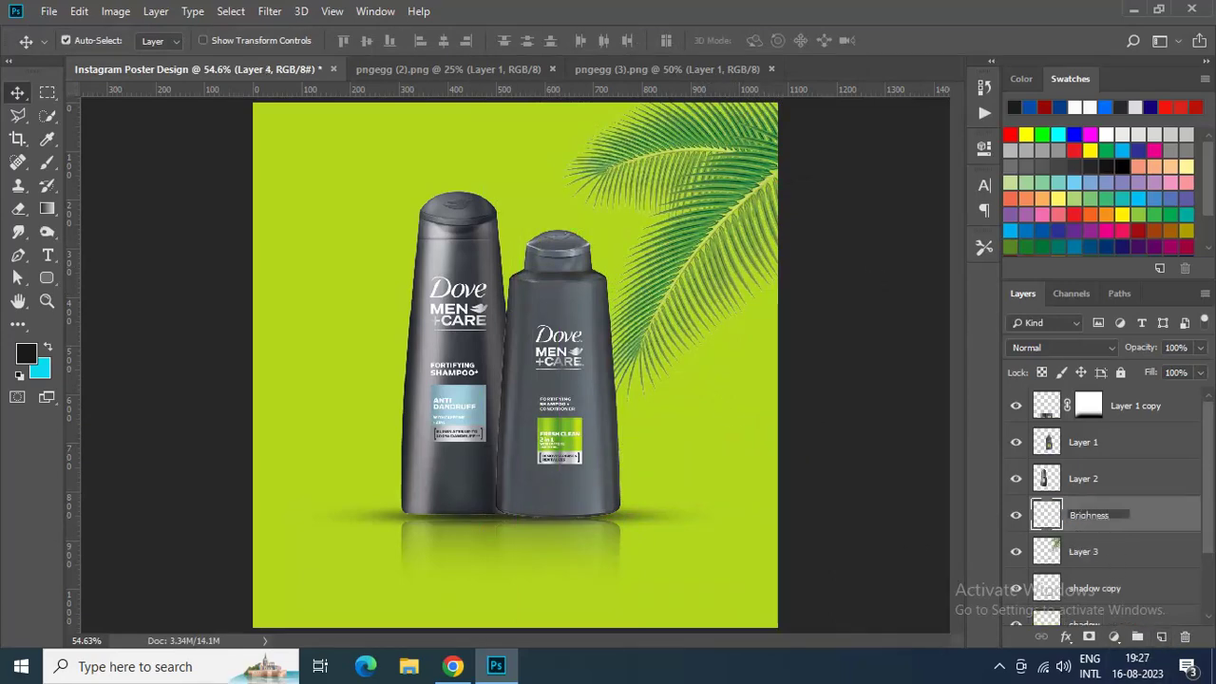
key("Return")
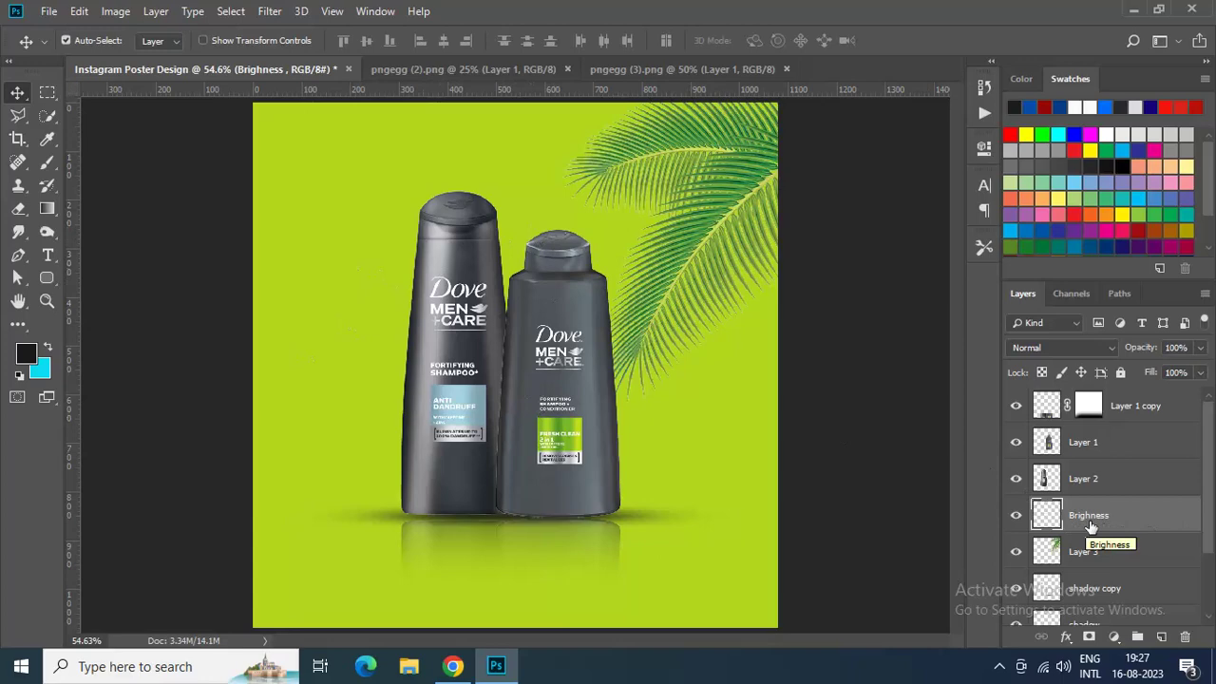
Step: Choose the Brush tool, sample the lime background and brighten the foreground colour to cdff00
right_click(48, 161)
left_click(109, 160)
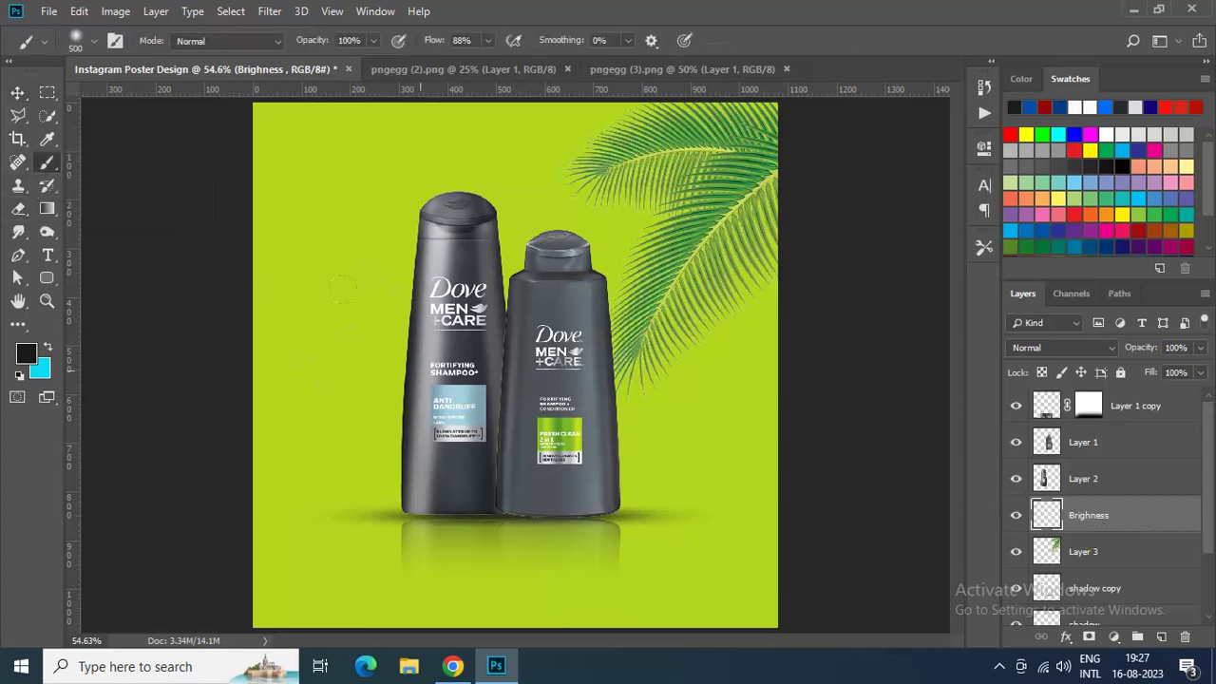
left_click(29, 356)
left_click(298, 304)
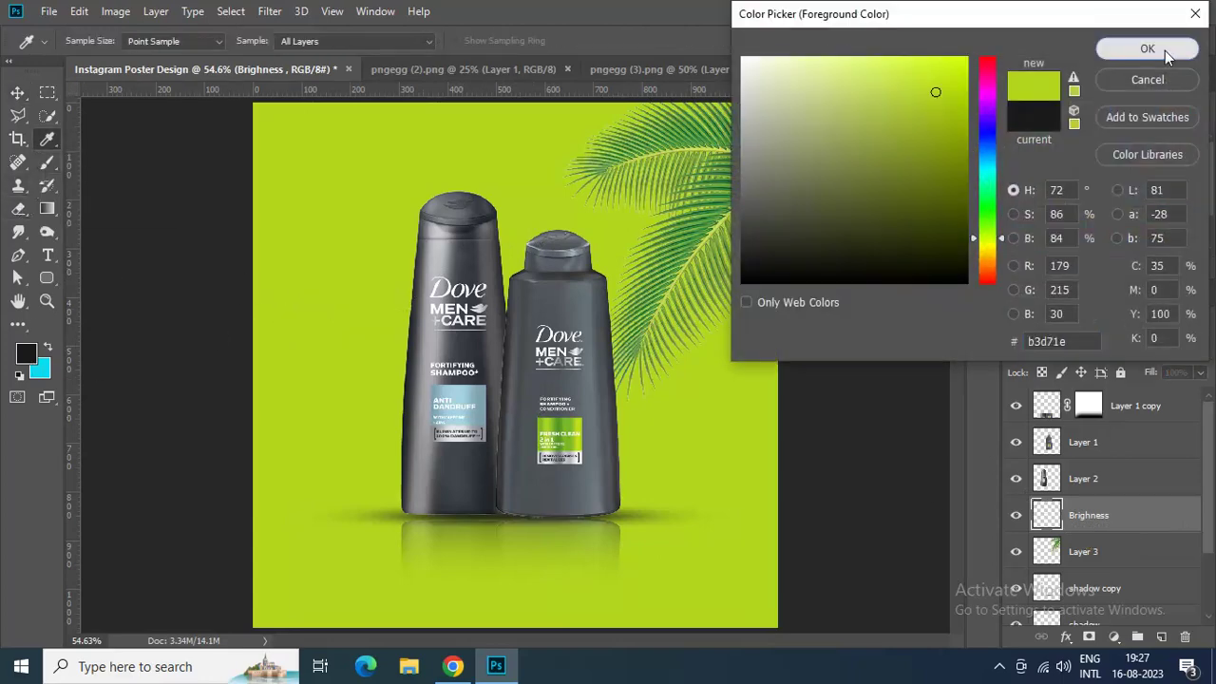
left_click_drag(920, 70, 971, 59)
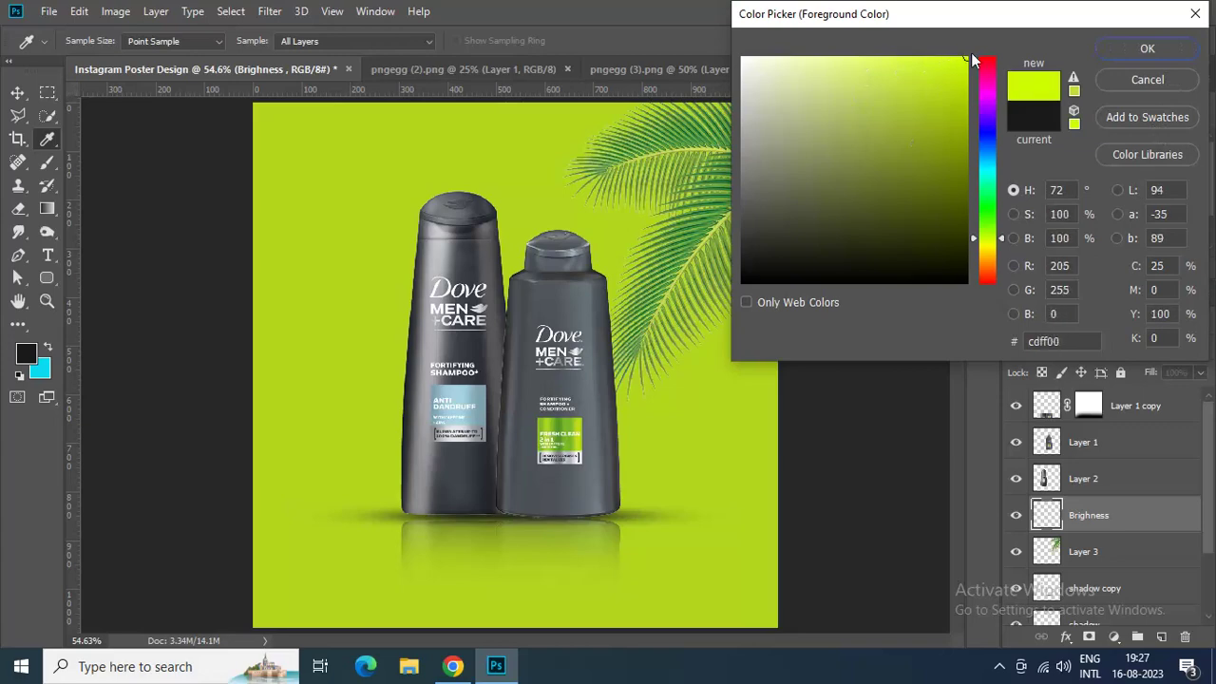
left_click(1140, 48)
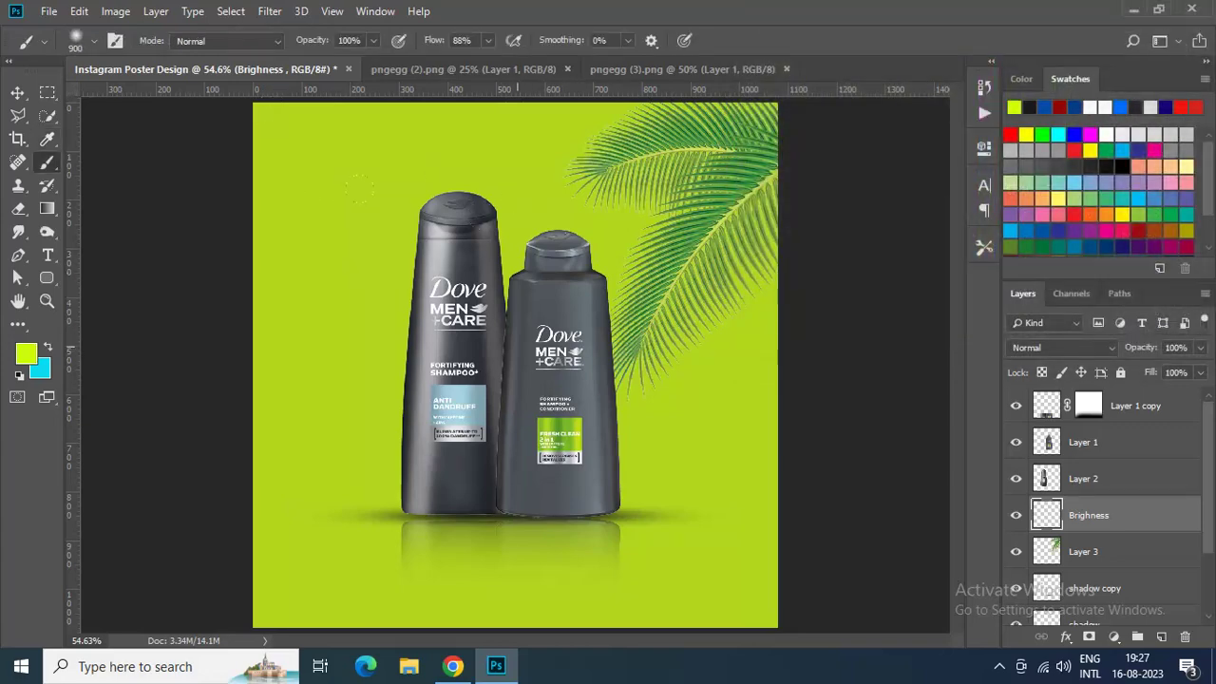
Step: Paint a large soft glow behind the bottles on the Brighness layer with the brush enlarged to 1200 px
left_click(518, 347)
left_click(515, 345)
left_click(498, 332)
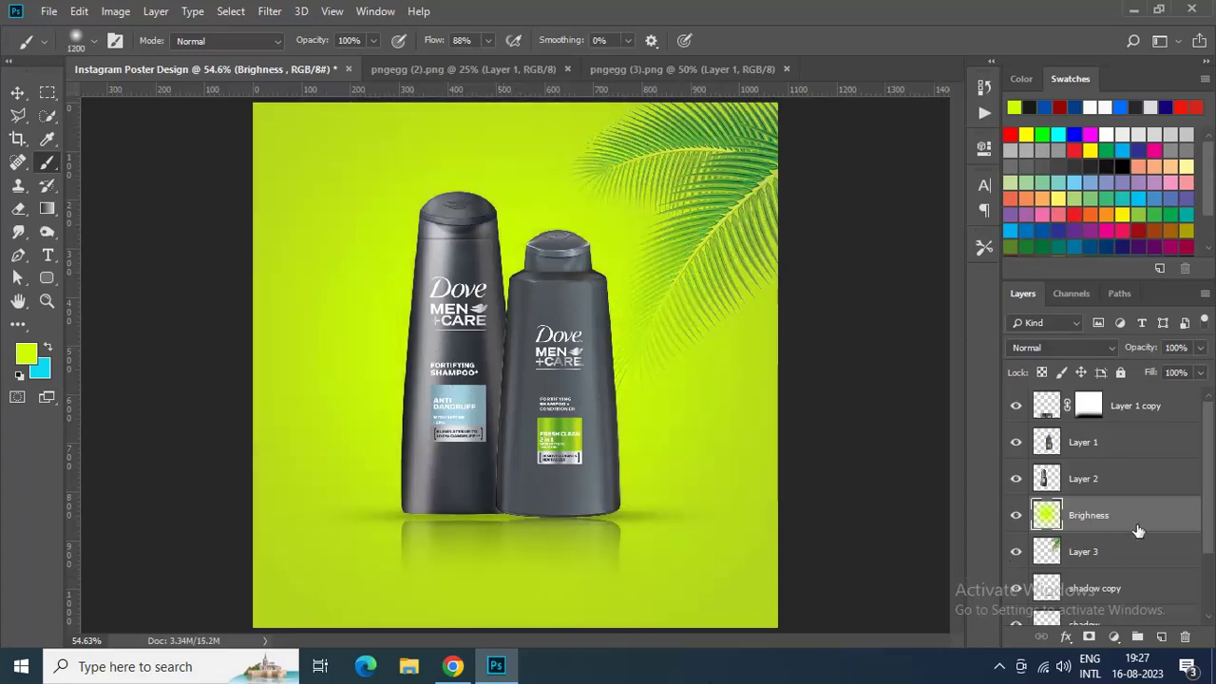
mouse_move(1131, 409)
left_mouse_down()
mouse_move(1126, 530)
mouse_move(1124, 404)
left_mouse_up()
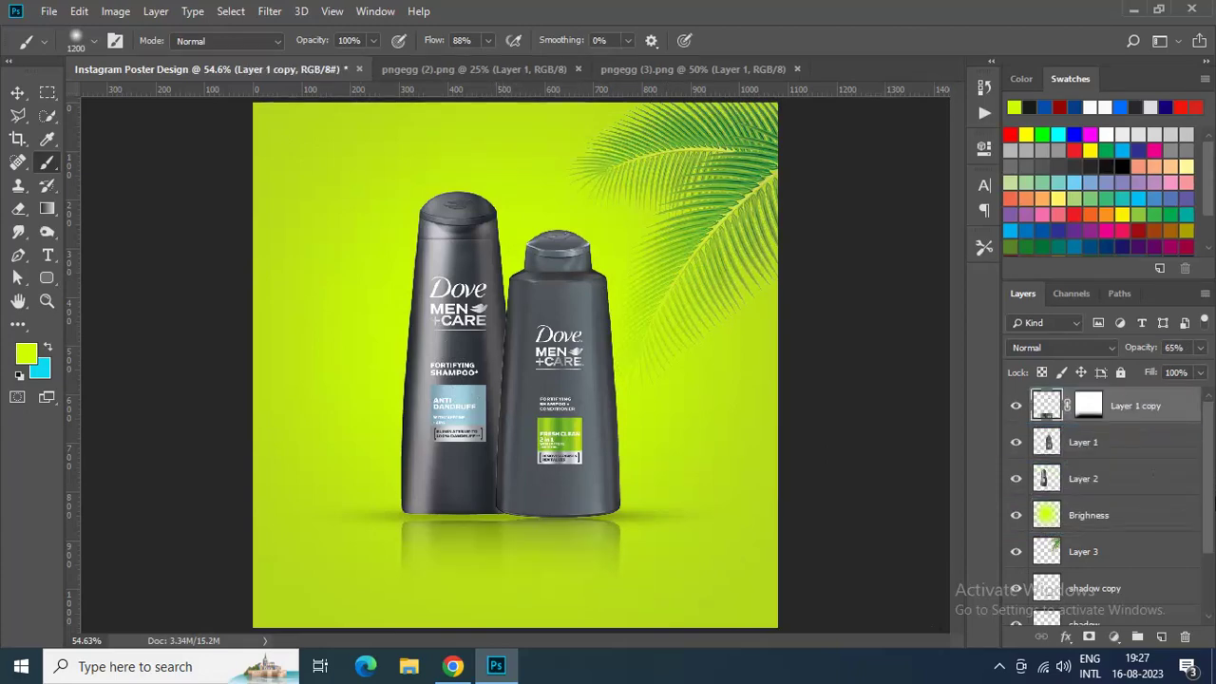
Step: Add a layer mask to the Brighness layer and select the full-width floor strip from just above the bottles' base down
scroll(1210, 482, "down", 1)
left_click(1140, 470)
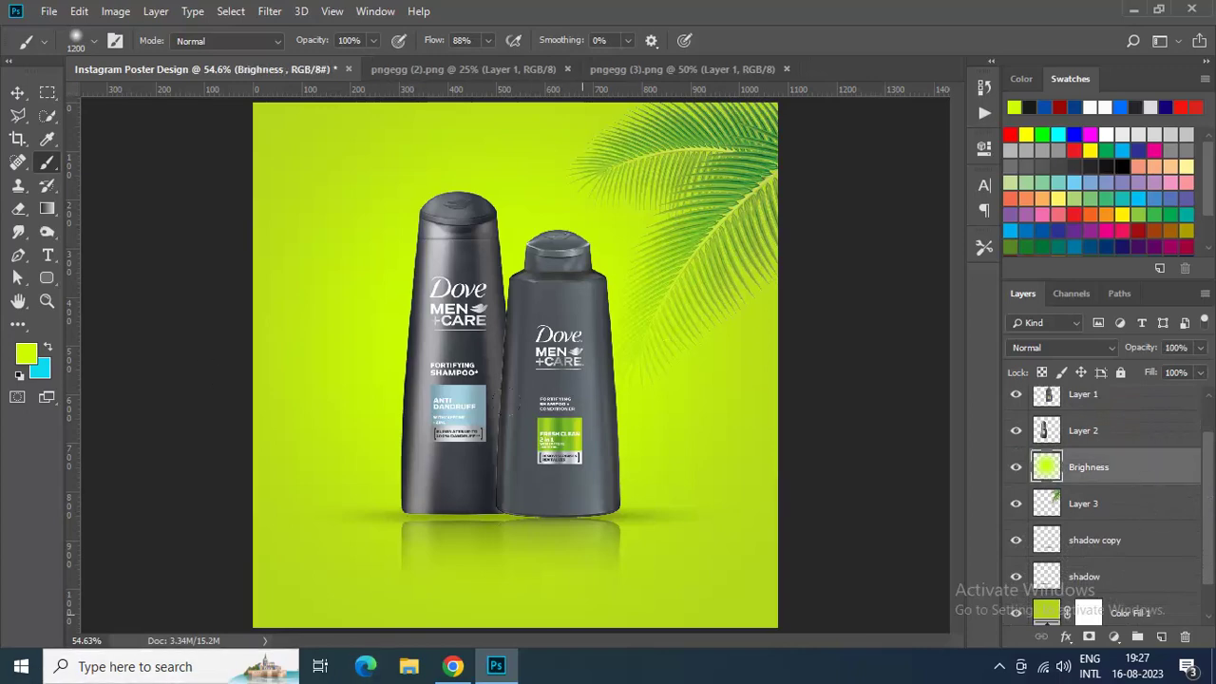
left_click(1089, 637)
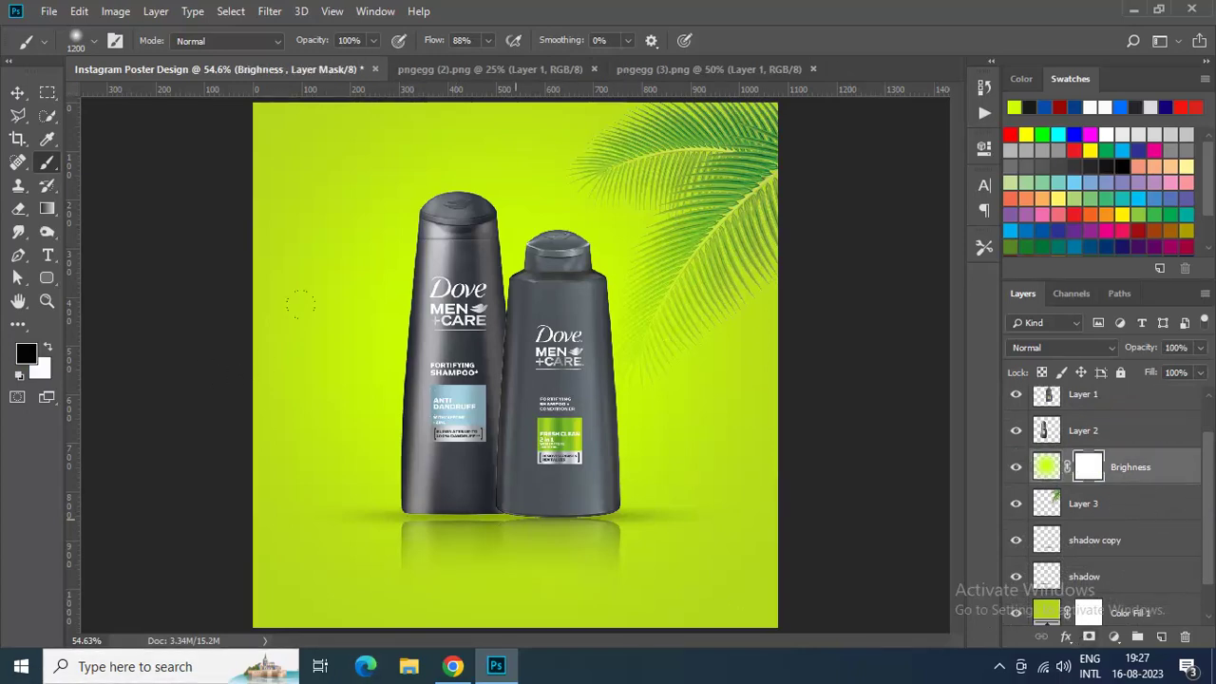
left_click(47, 92)
left_click_drag(212, 507, 826, 634)
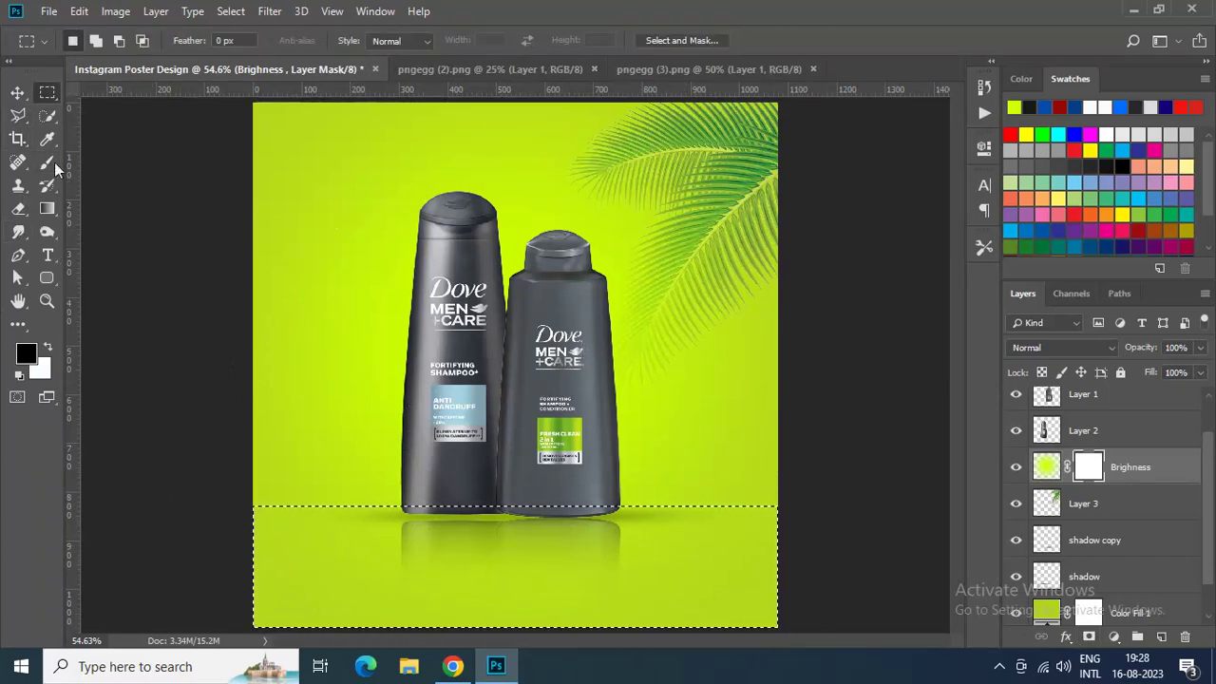
Step: Paint black on the mask inside the selection with a 300 px brush, deselect, and move the palm layer above Brighness
key("b")
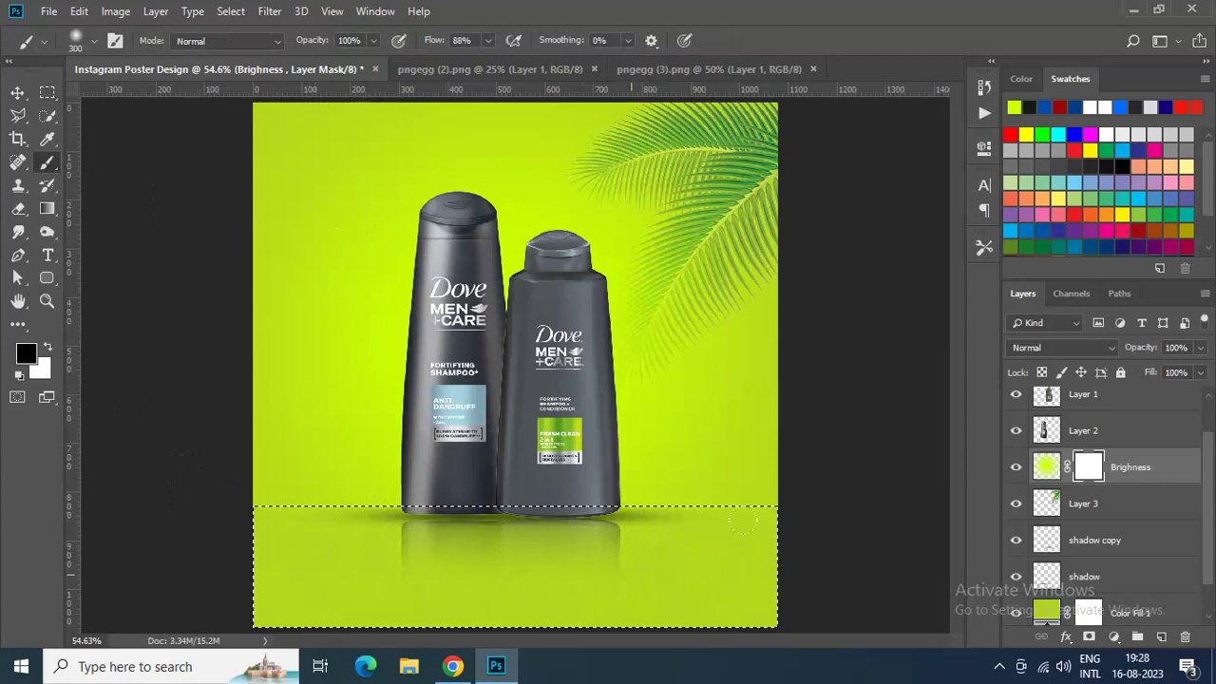
left_click_drag(162, 524, 871, 524)
key("ctrl+d")
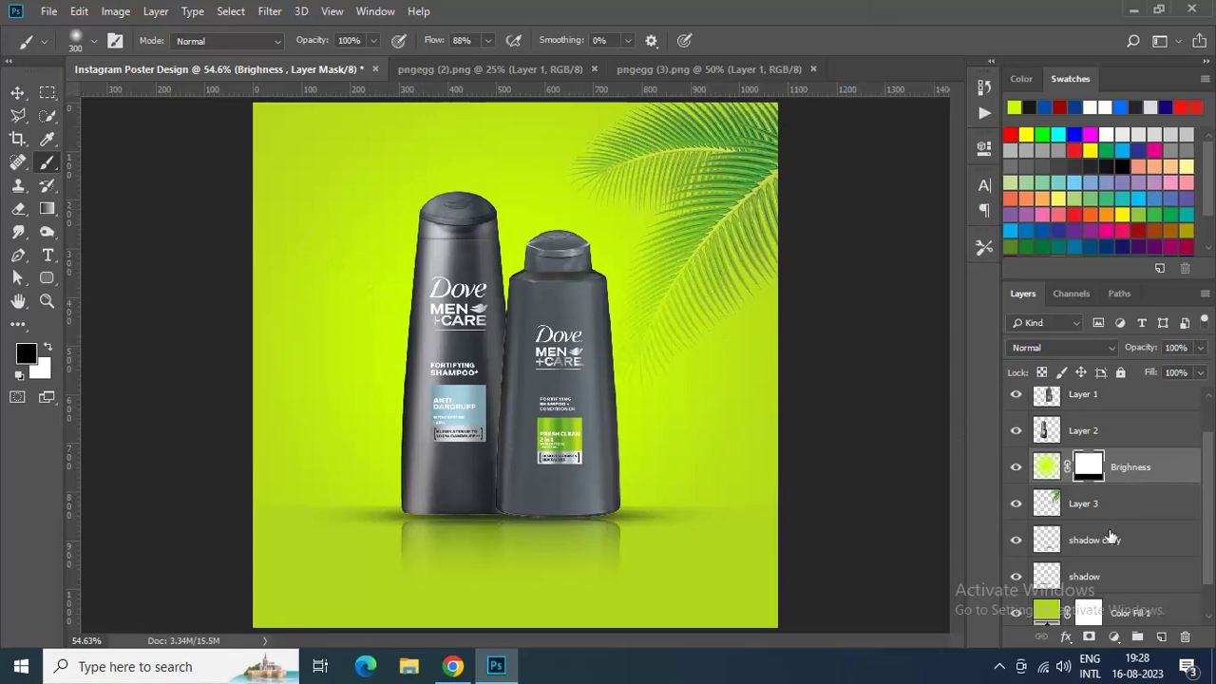
left_click_drag(1114, 505, 1133, 466)
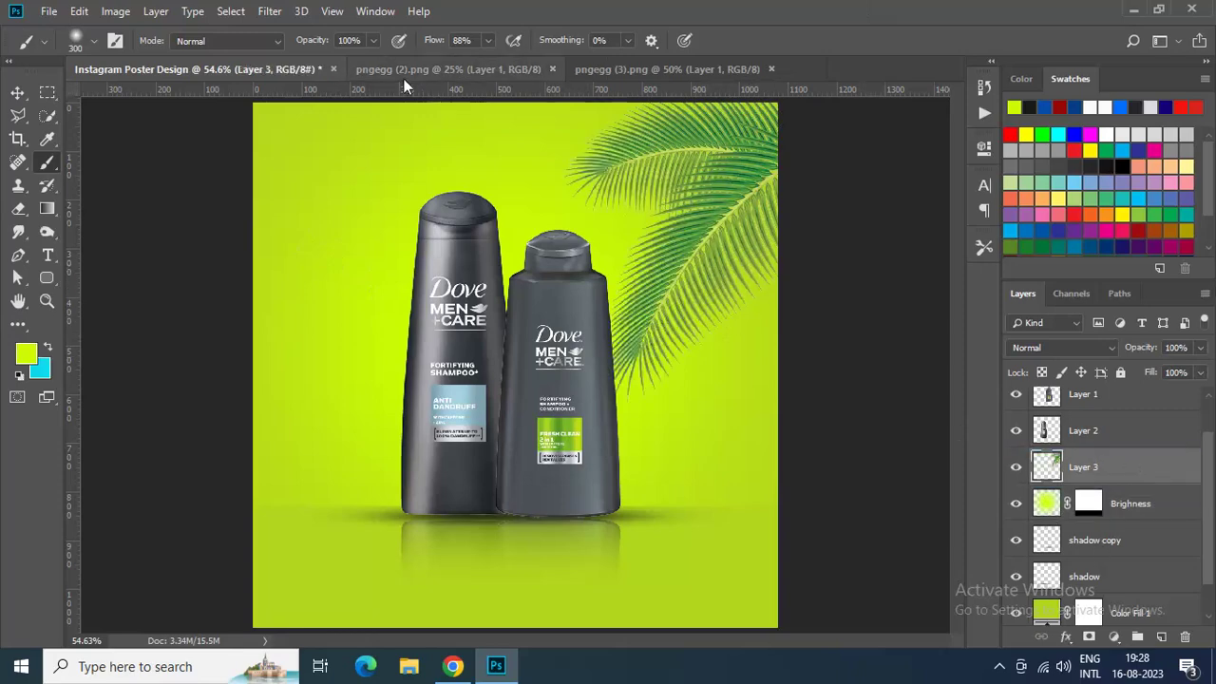
Step: Bring the Dove logo from pngegg (2).png into the poster as a new layer behind the bottles
key("v")
left_click(379, 71)
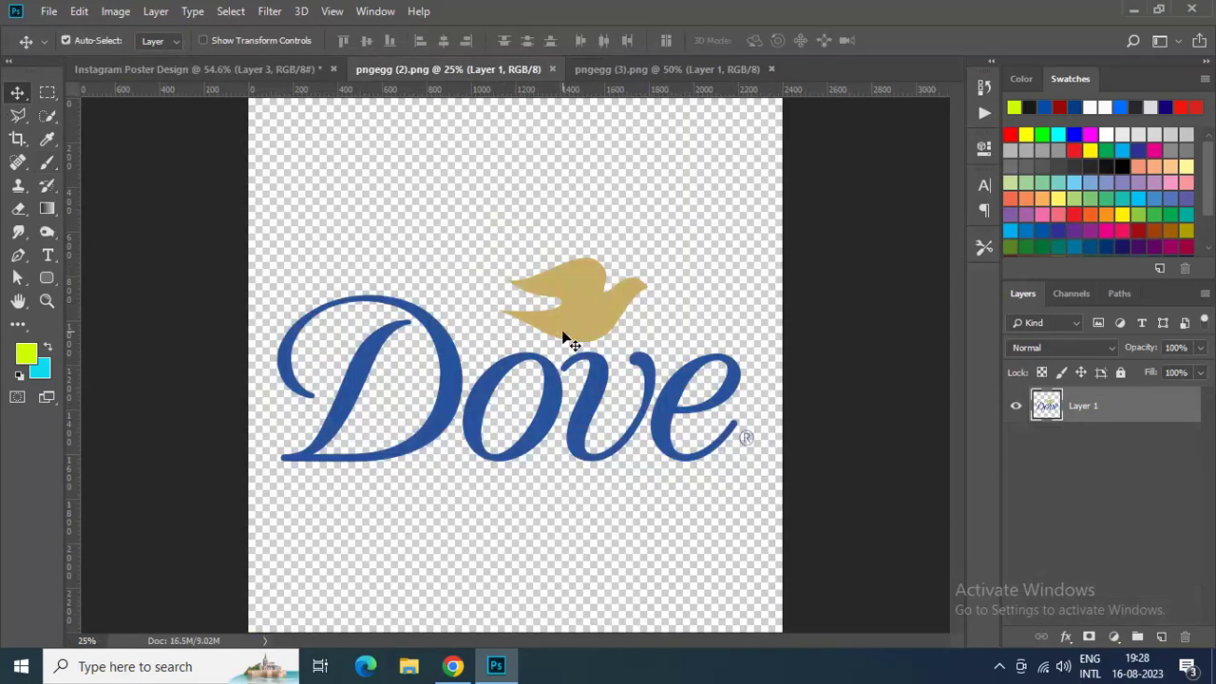
left_click_drag(562, 331, 368, 244)
scroll(419, 385, "down", 3)
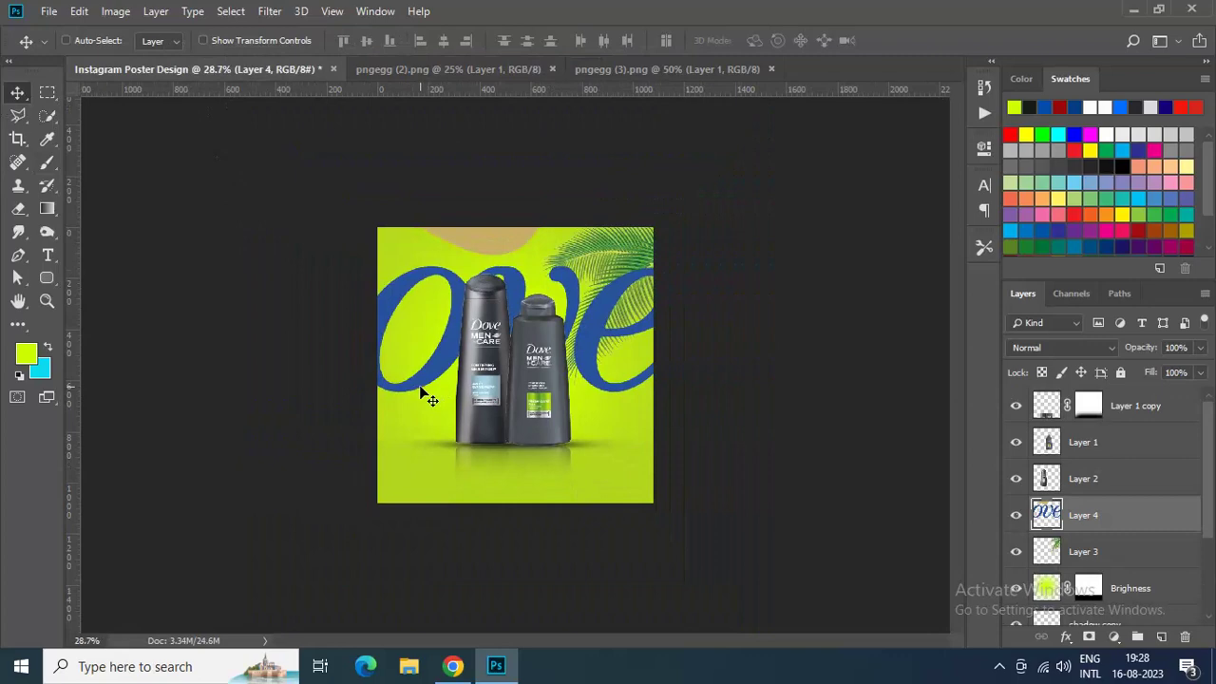
Step: Scale the Dove logo to about 8.5% and place it in the poster's upper-left corner
left_click(79, 12)
left_click(126, 380)
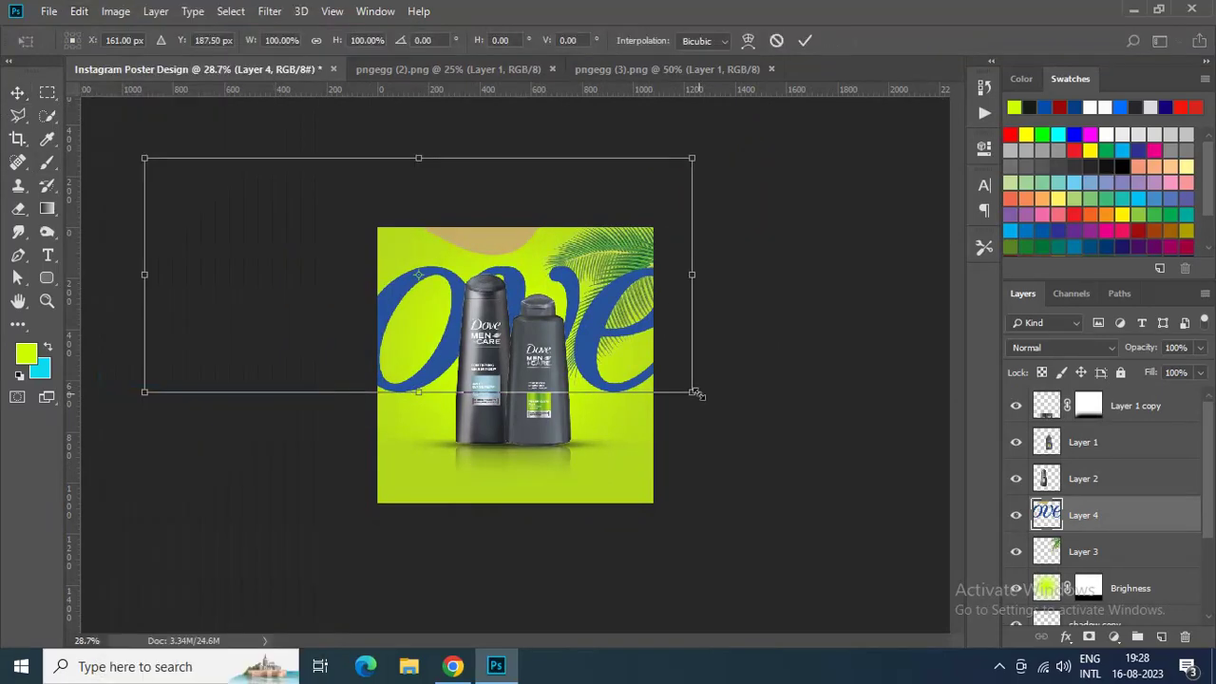
left_click_drag(697, 393, 445, 287)
key("ctrl+0")
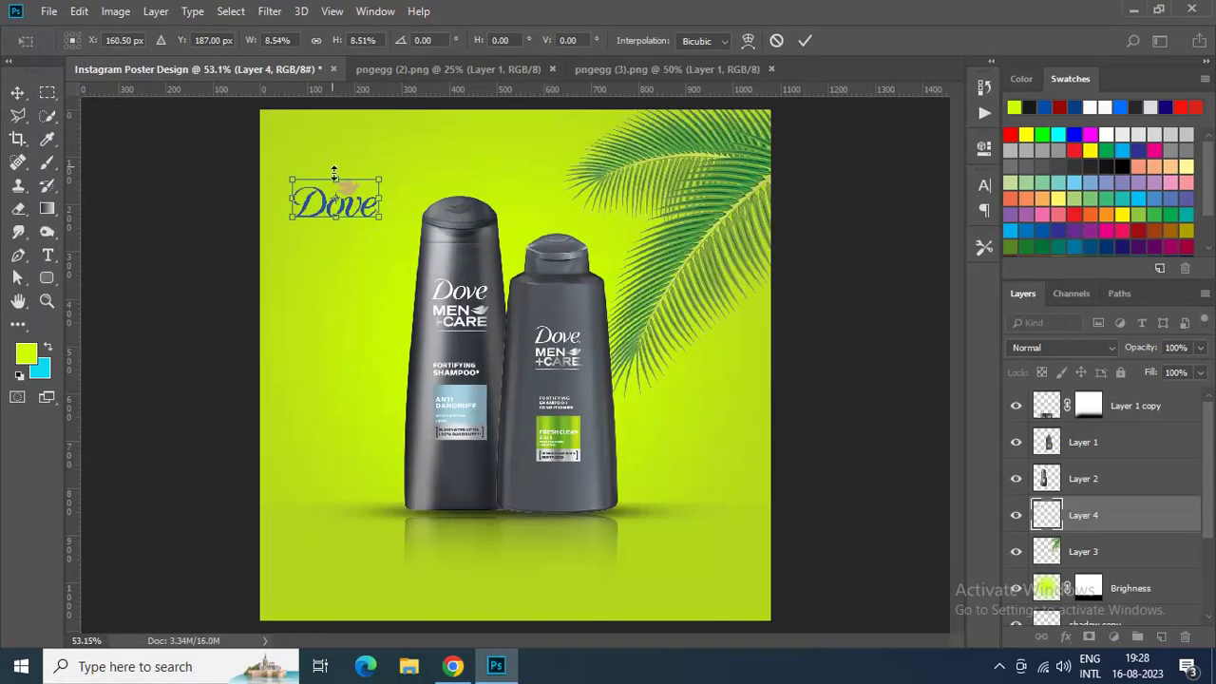
left_click_drag(347, 197, 346, 152)
key("Return")
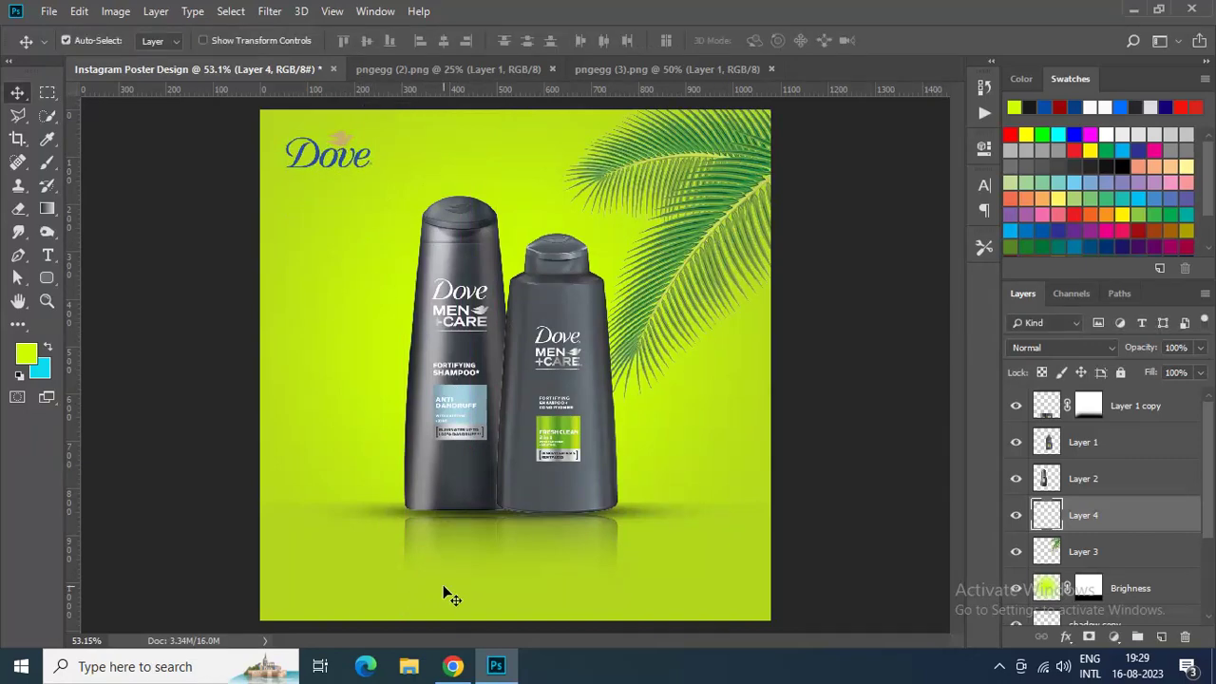
Step: Draw a rounded rectangle about 238 by 52 px with a 10 px radius below the bottles
left_click(41, 281)
right_click(51, 284)
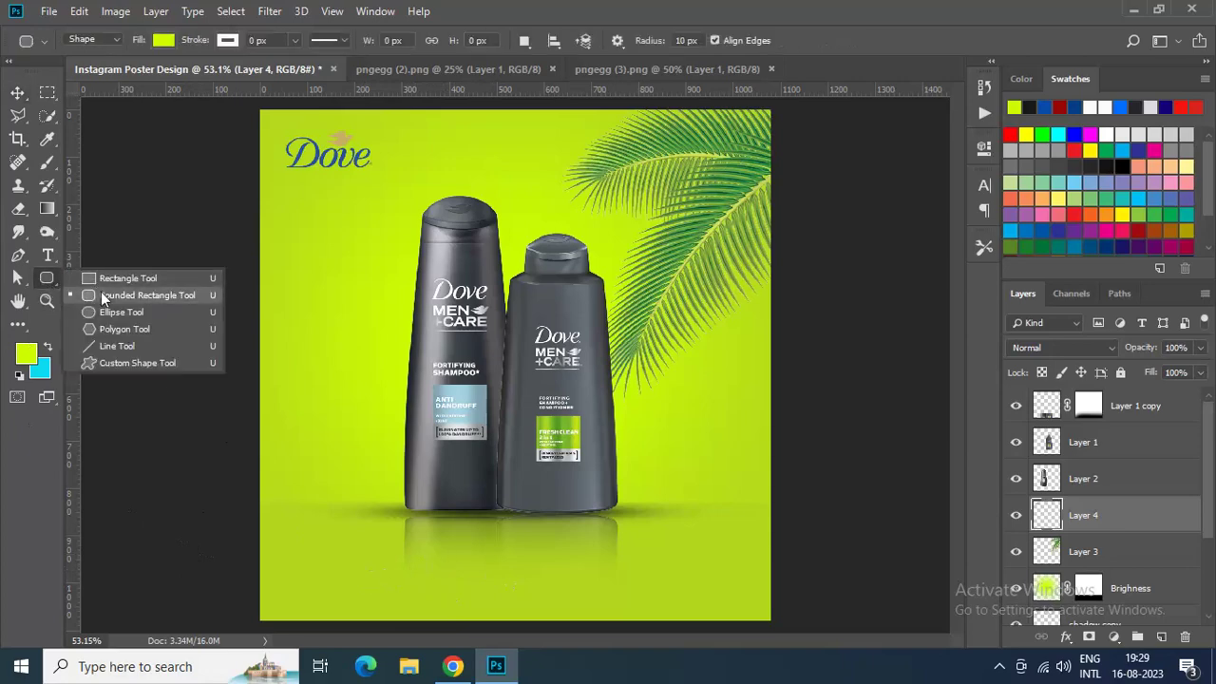
left_click(142, 295)
left_click_drag(453, 545, 577, 570)
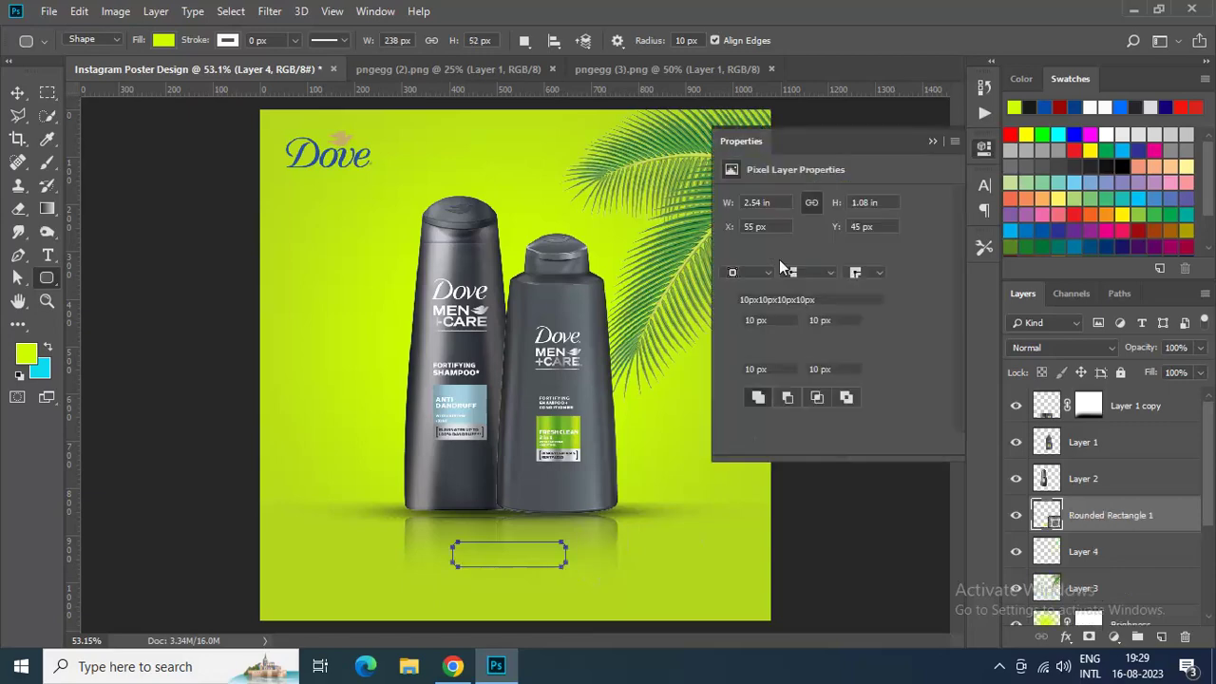
left_click(732, 255)
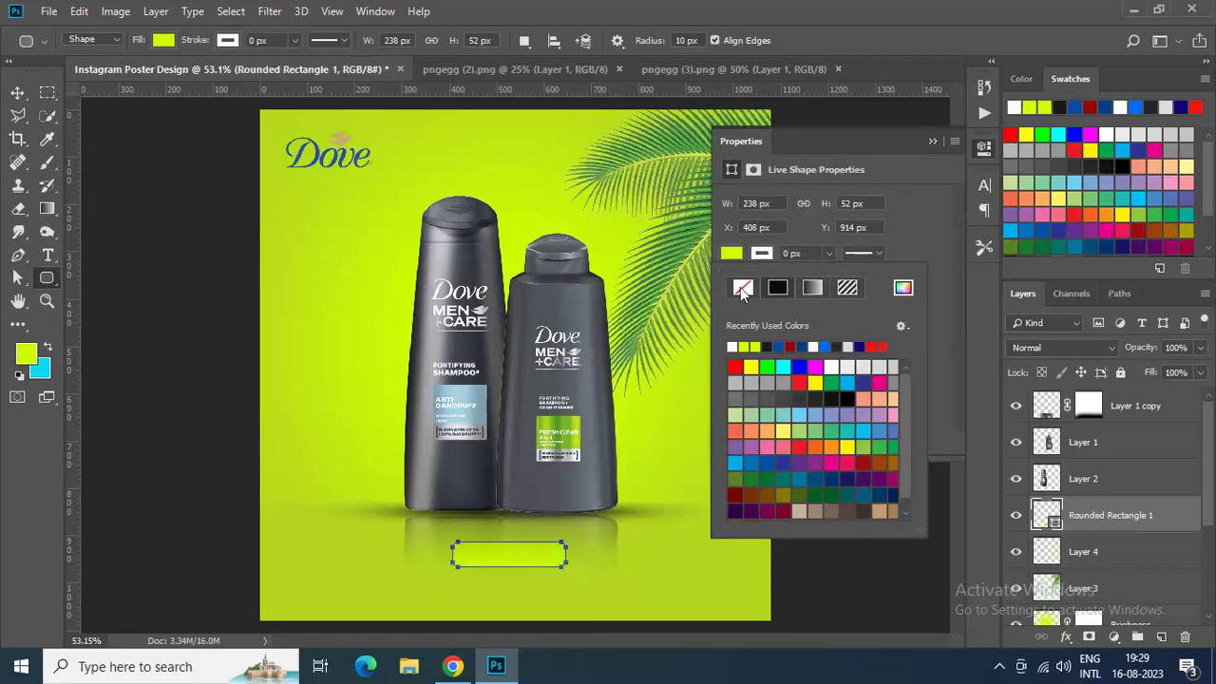
left_click(563, 425)
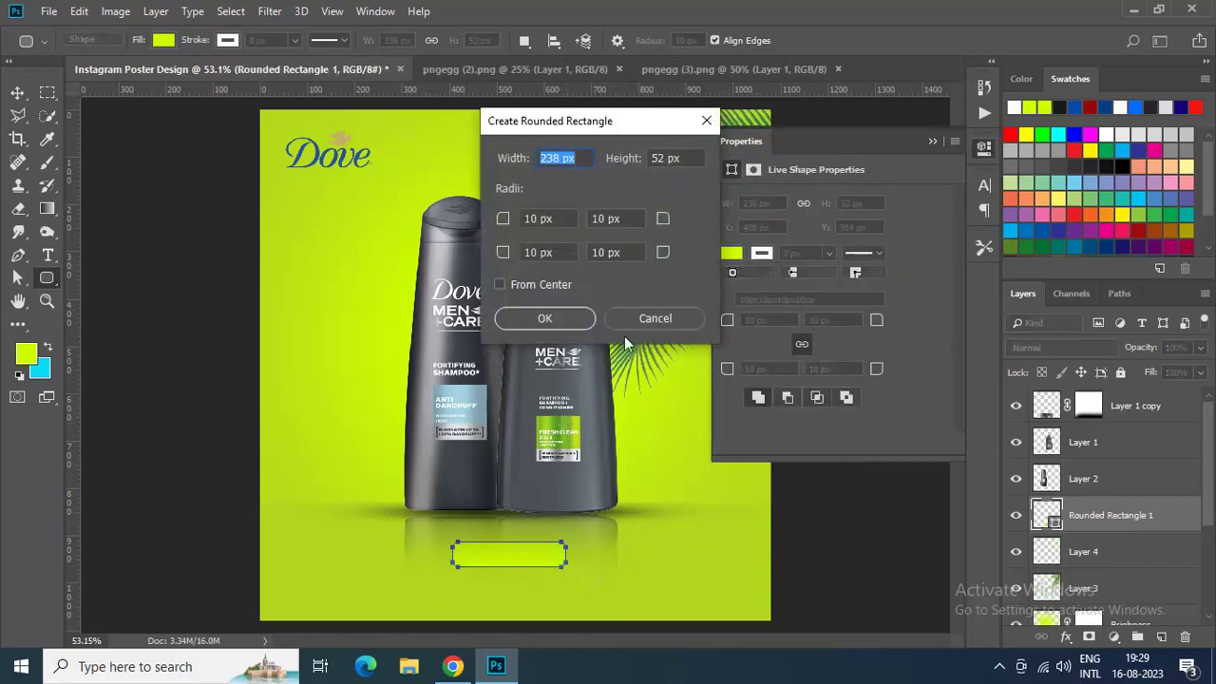
left_click(652, 318)
Step: Fill the rounded rectangle with dark green #077730 sampled from the palm leaf
left_click(732, 253)
left_click(898, 285)
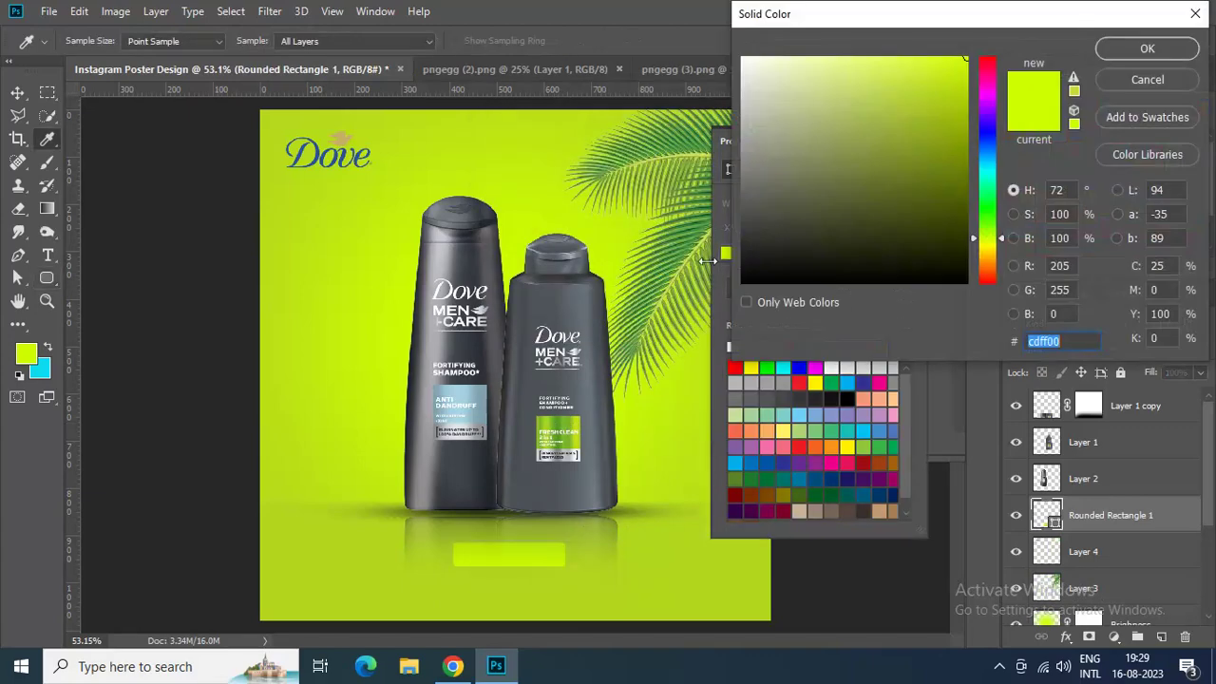
left_click(687, 237)
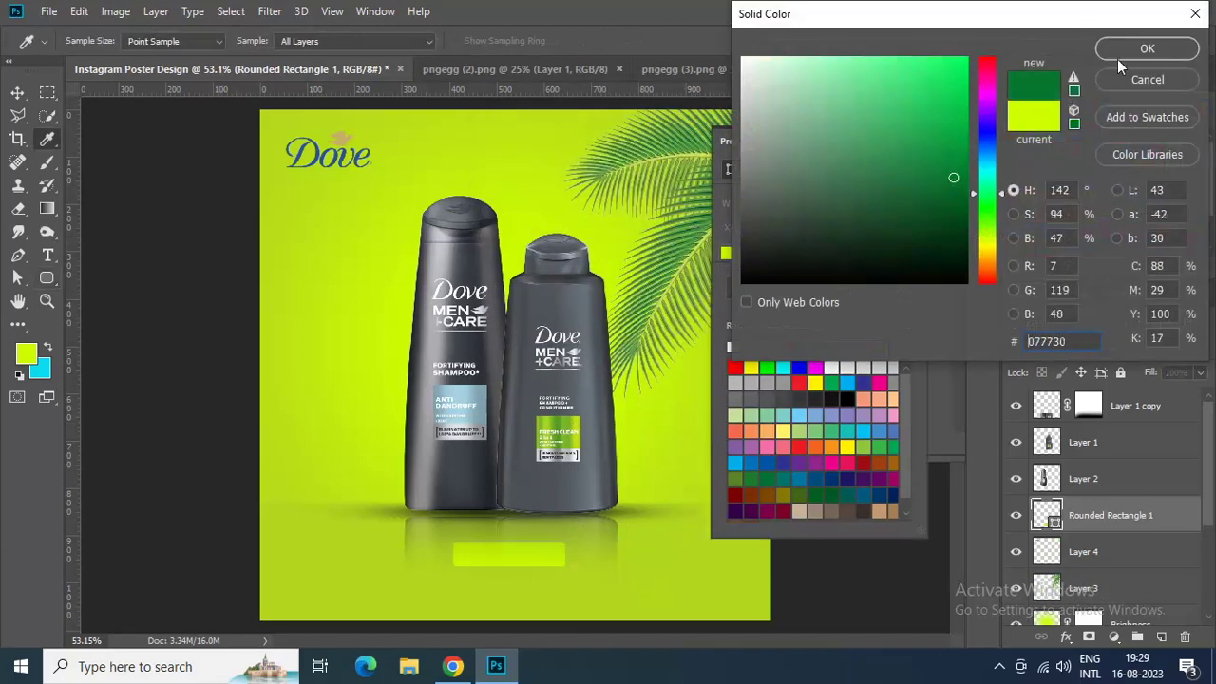
left_click(1148, 49)
left_click(928, 142)
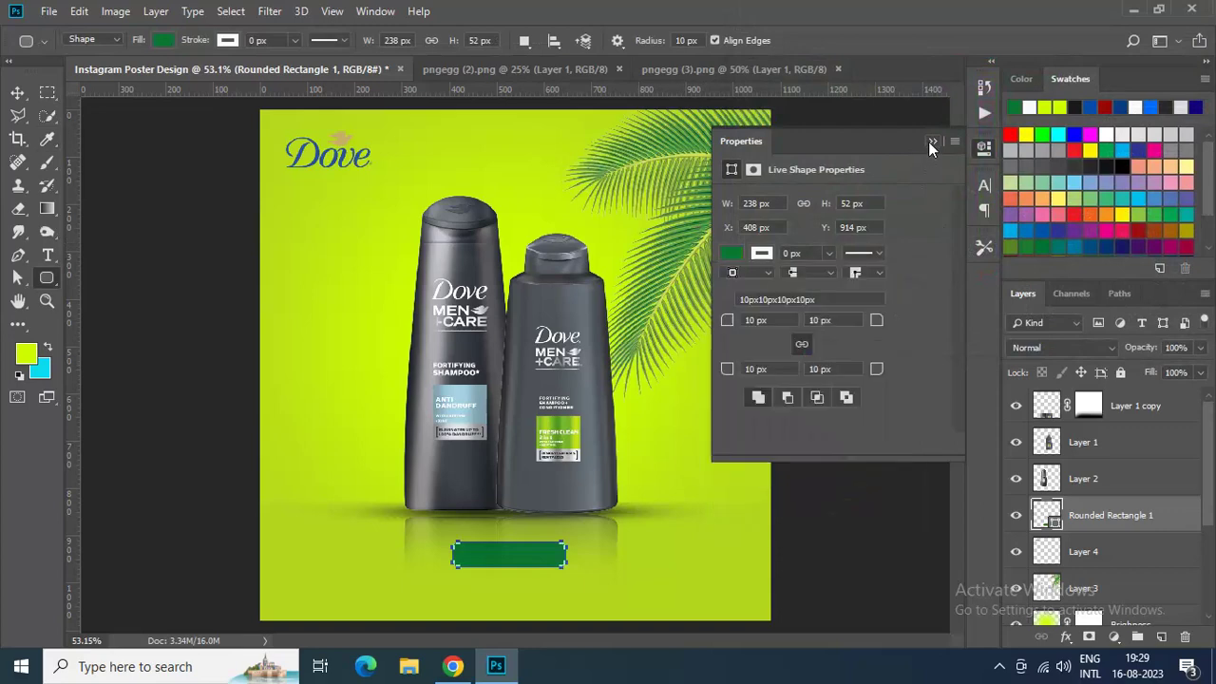
left_click(929, 142)
left_click(310, 221)
left_click(654, 318)
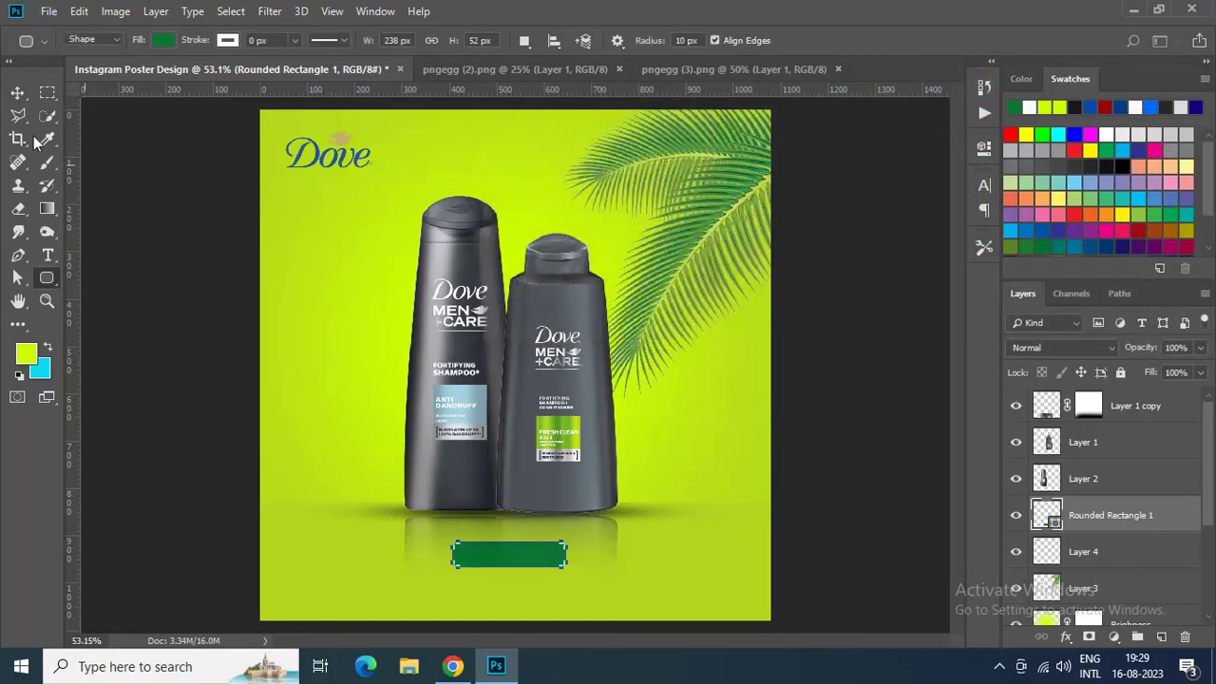
left_click(17, 92)
left_click(284, 395)
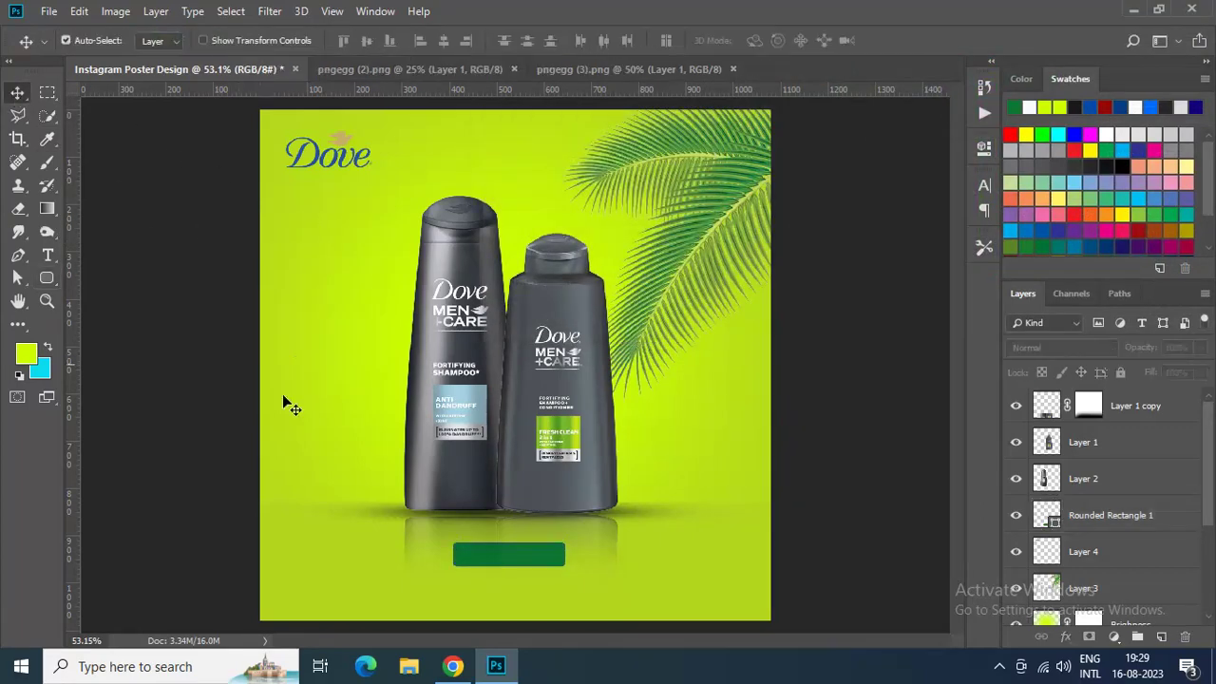
left_click(506, 560)
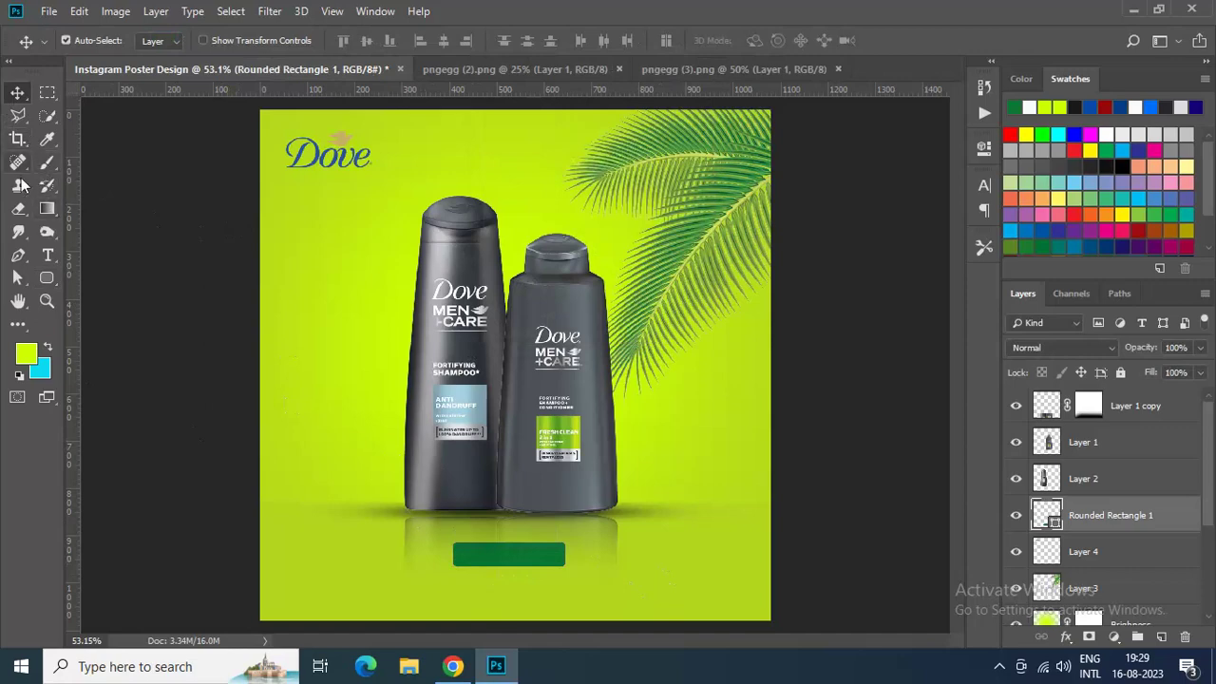
Step: Add the white text "Shop Now" in the empty area beside the taller bottle
left_click(48, 256)
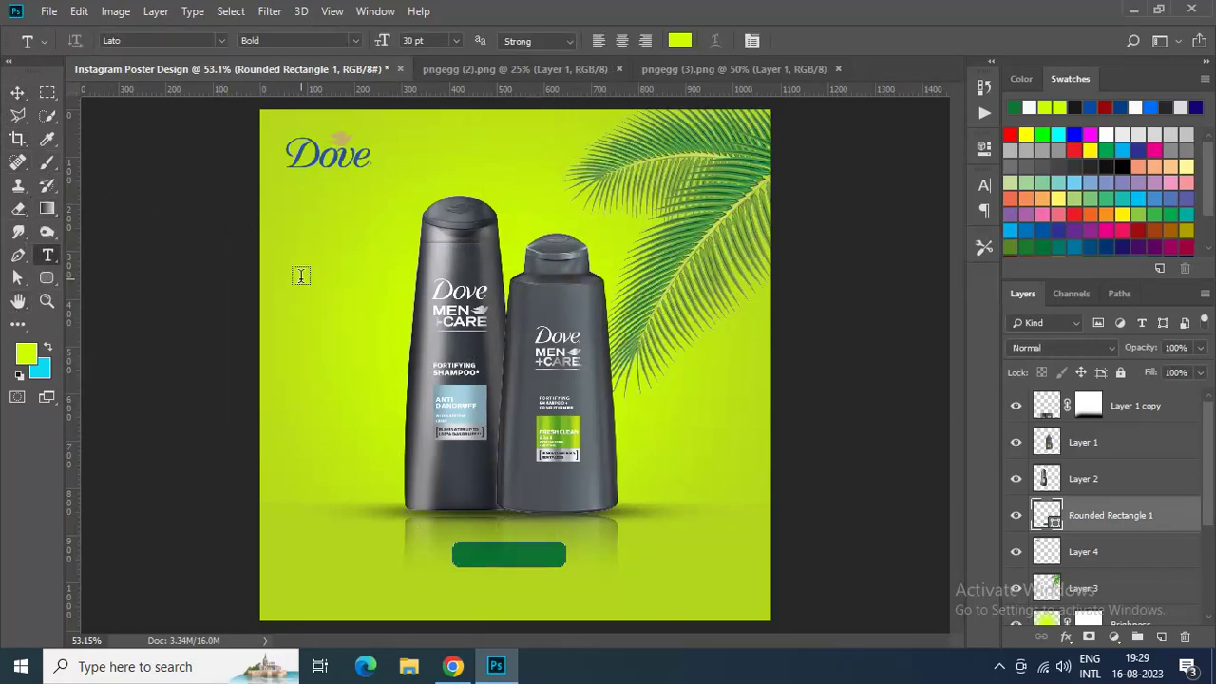
left_click(300, 275)
left_click(679, 40)
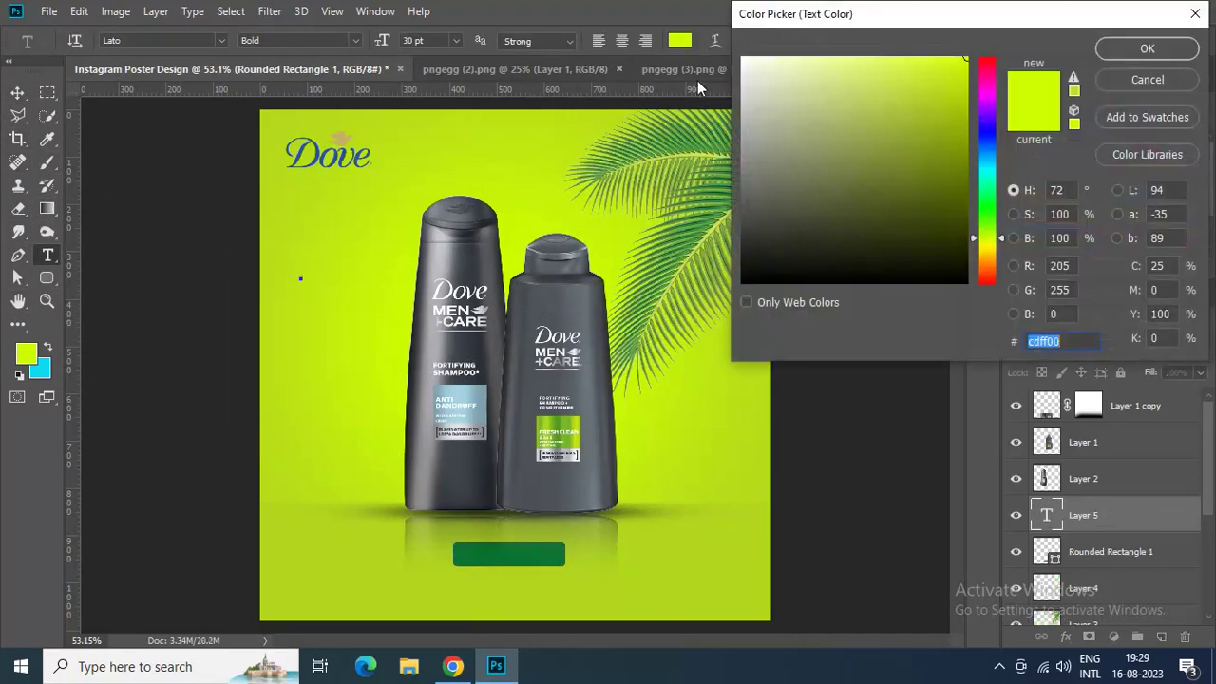
left_click(744, 60)
left_click(1120, 52)
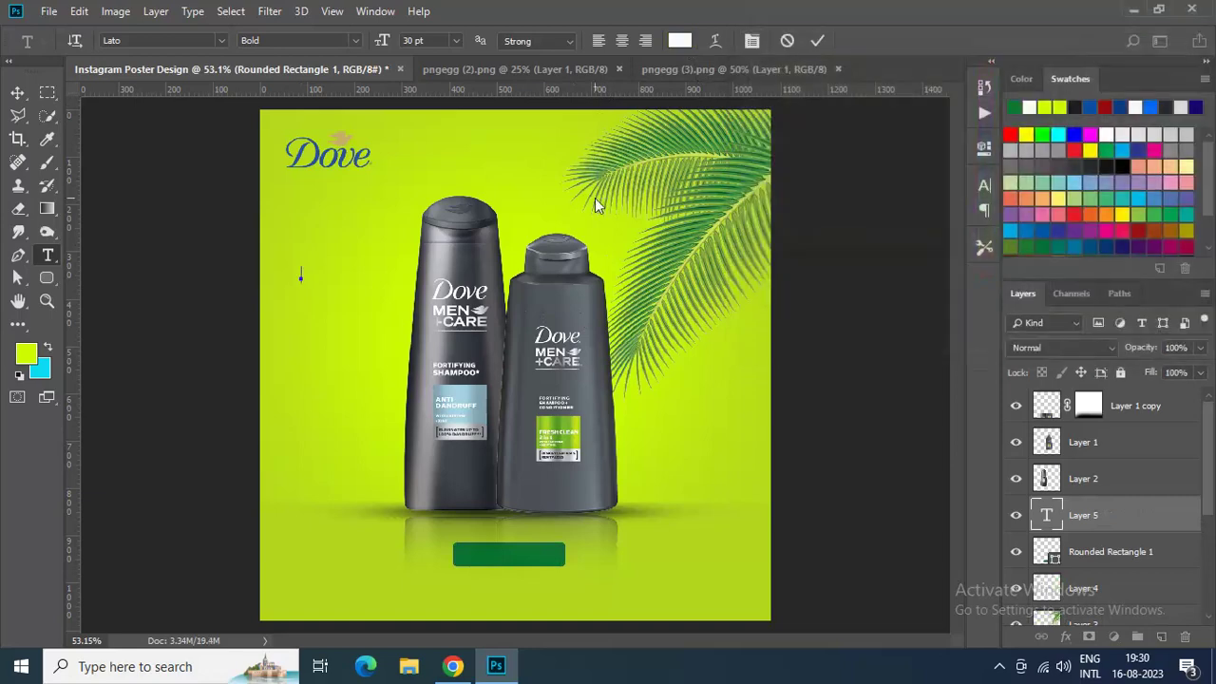
type("Shop Now")
Step: Set the font size of the "Shop Now" text to 40 pt
double_click(1047, 518)
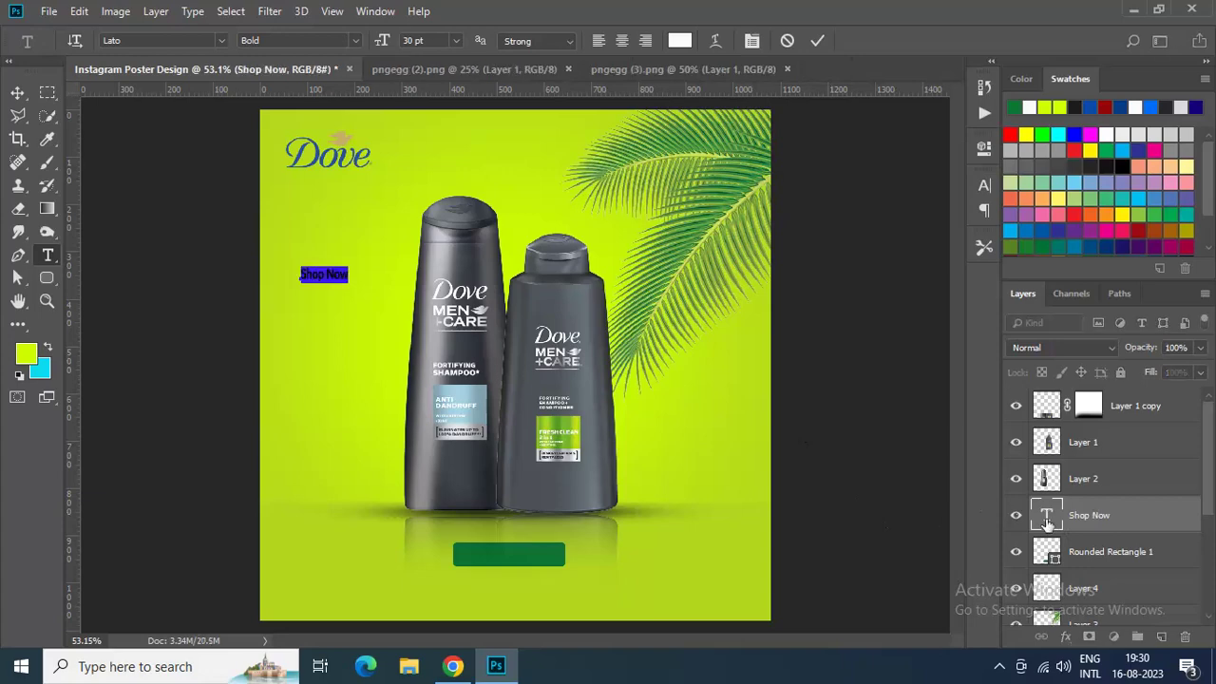
left_click(414, 40)
type("40")
key("Return")
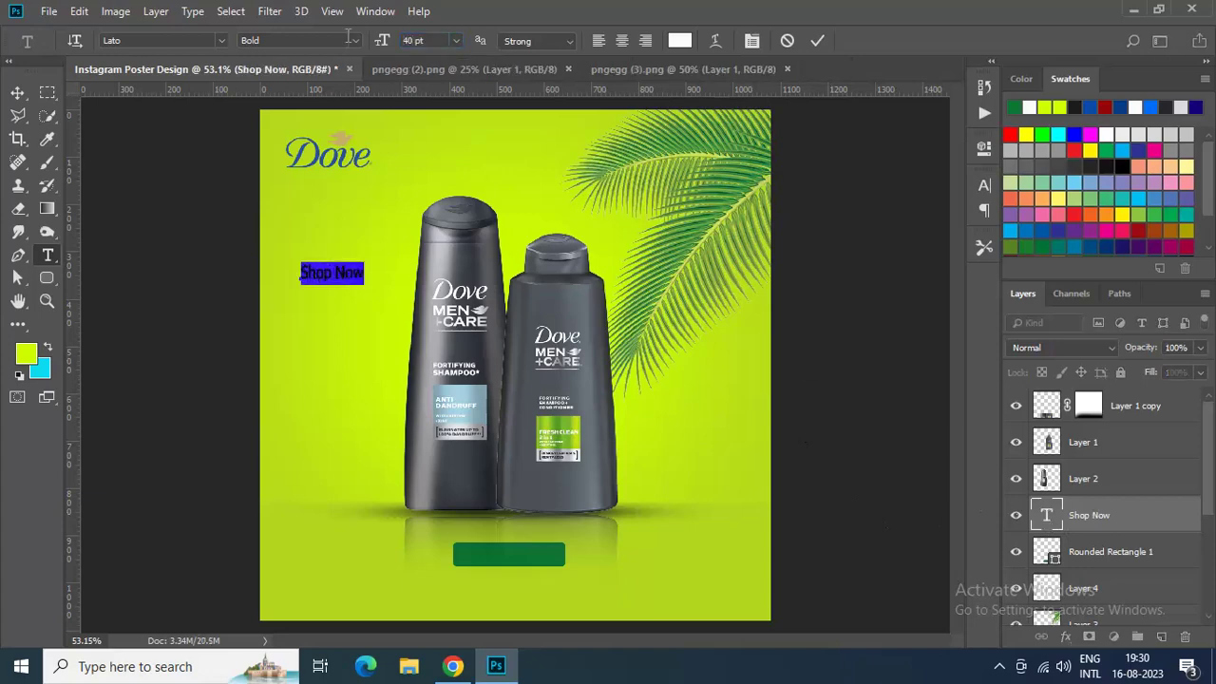
left_click(817, 41)
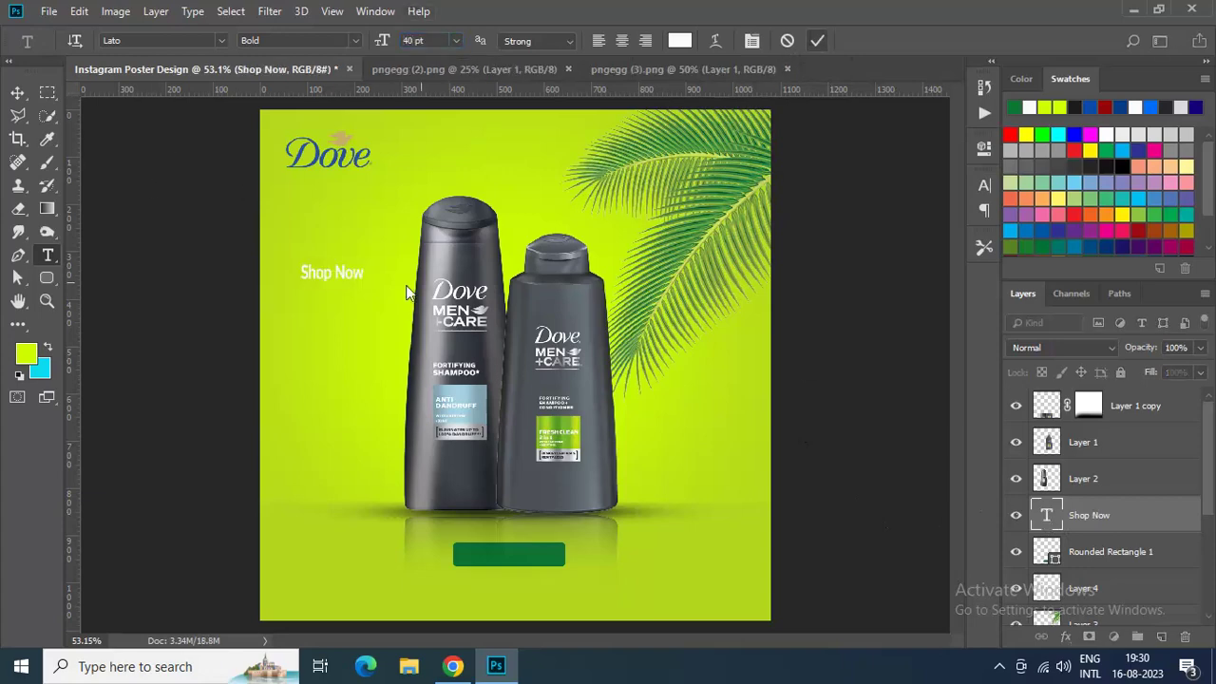
Step: Move the "Shop Now" text onto the centre of the green rounded rectangle
left_click(17, 92)
left_click_drag(312, 280, 486, 591)
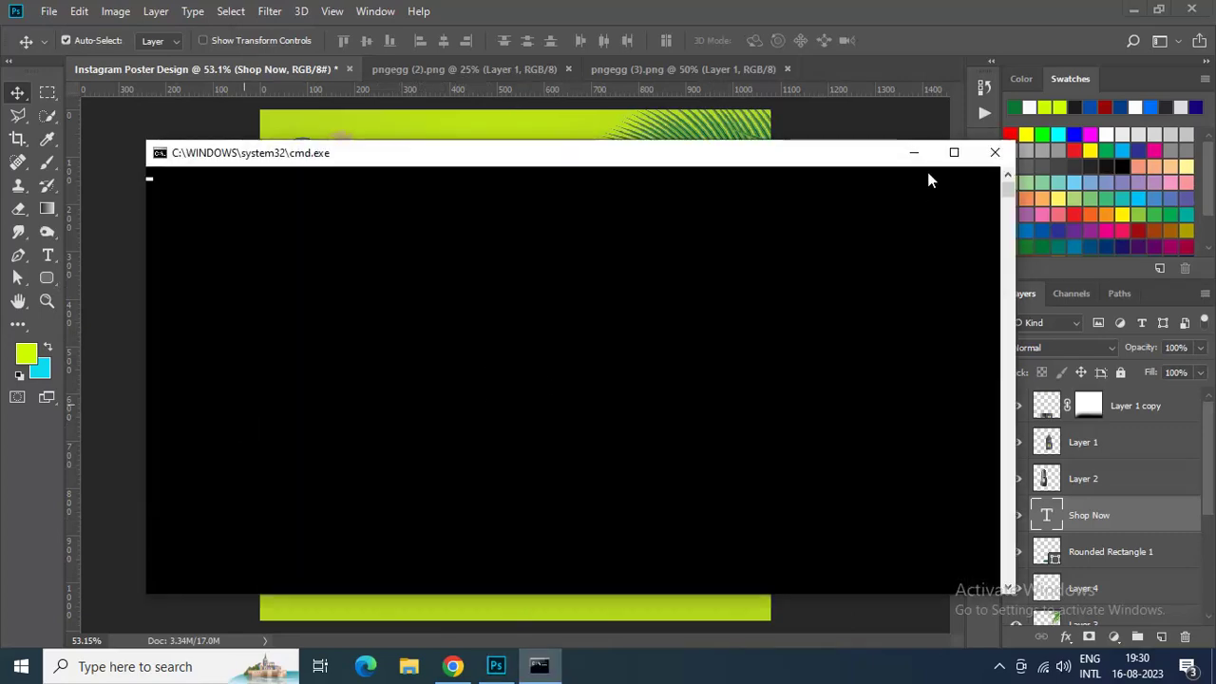
left_click(915, 153)
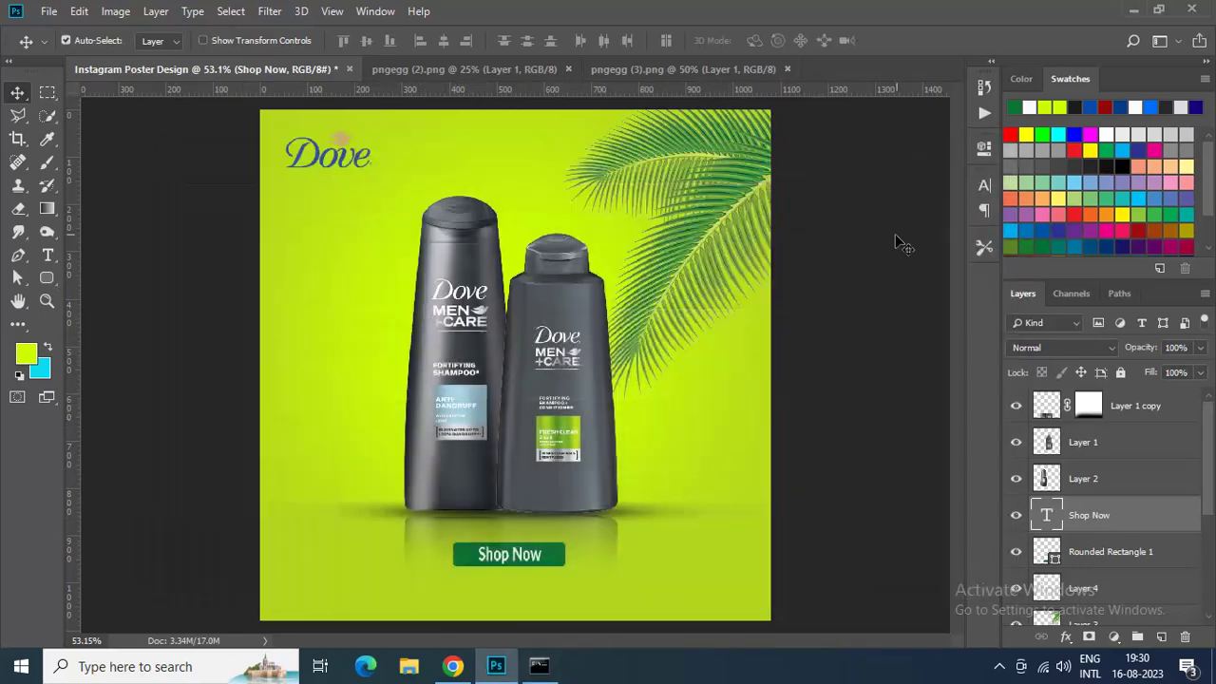
left_click(48, 255)
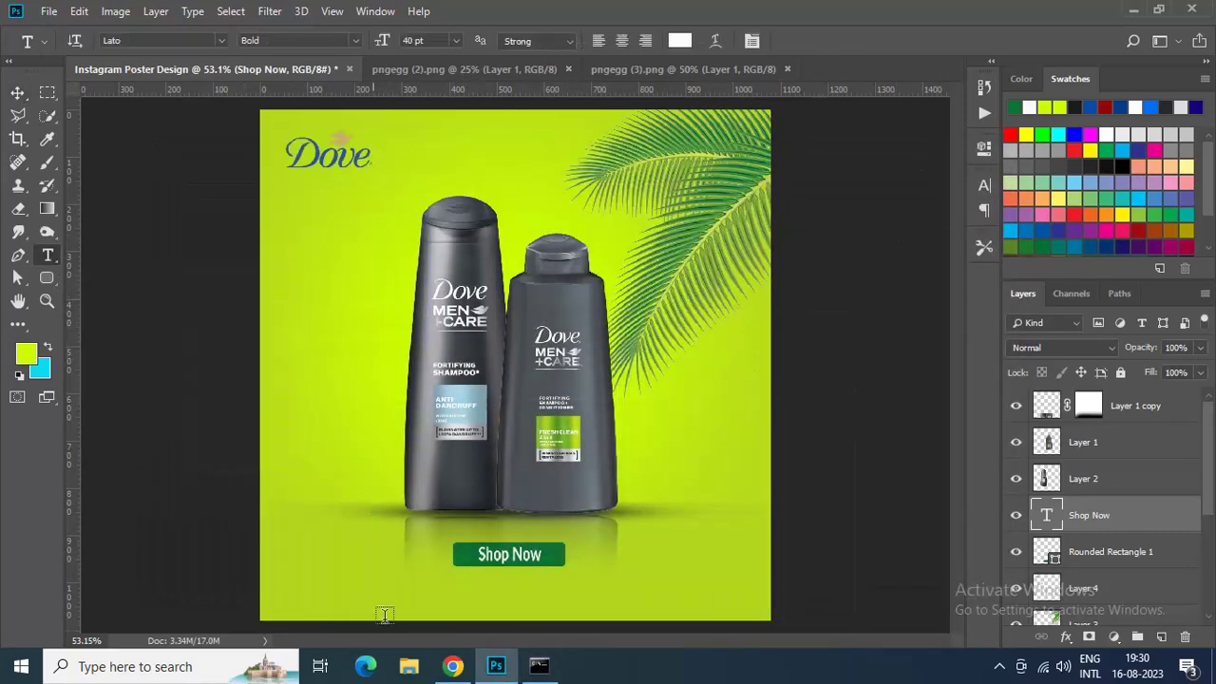
left_click(642, 604)
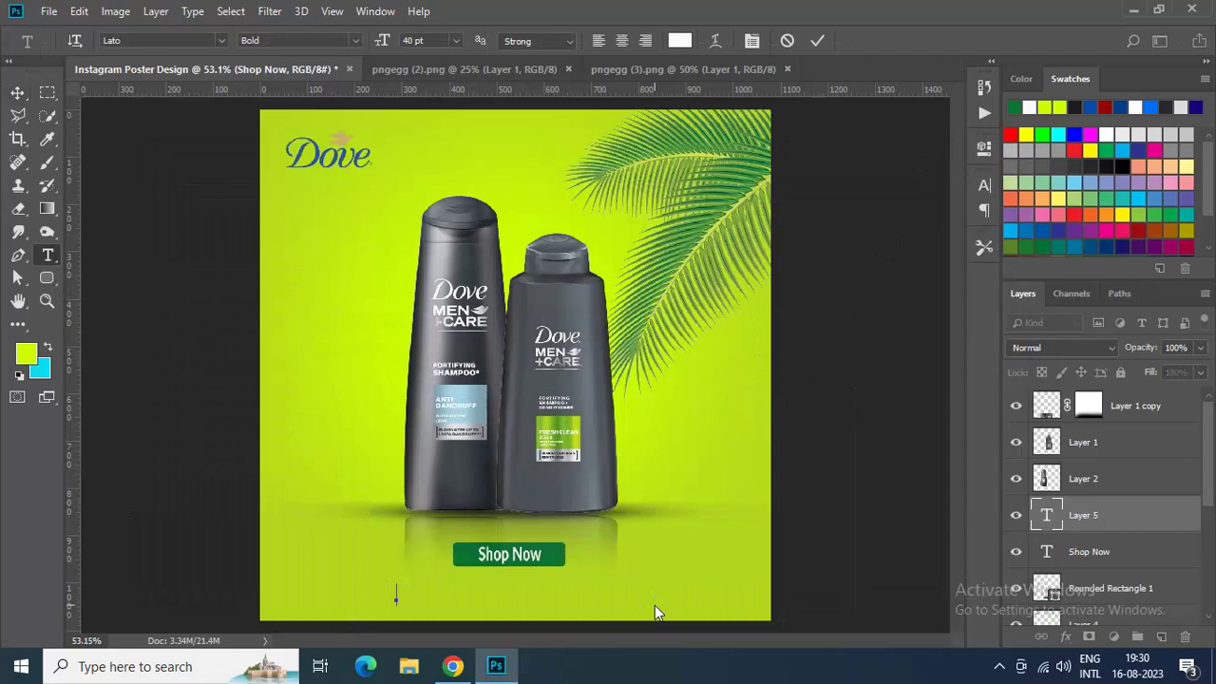
type("www.doveshap")
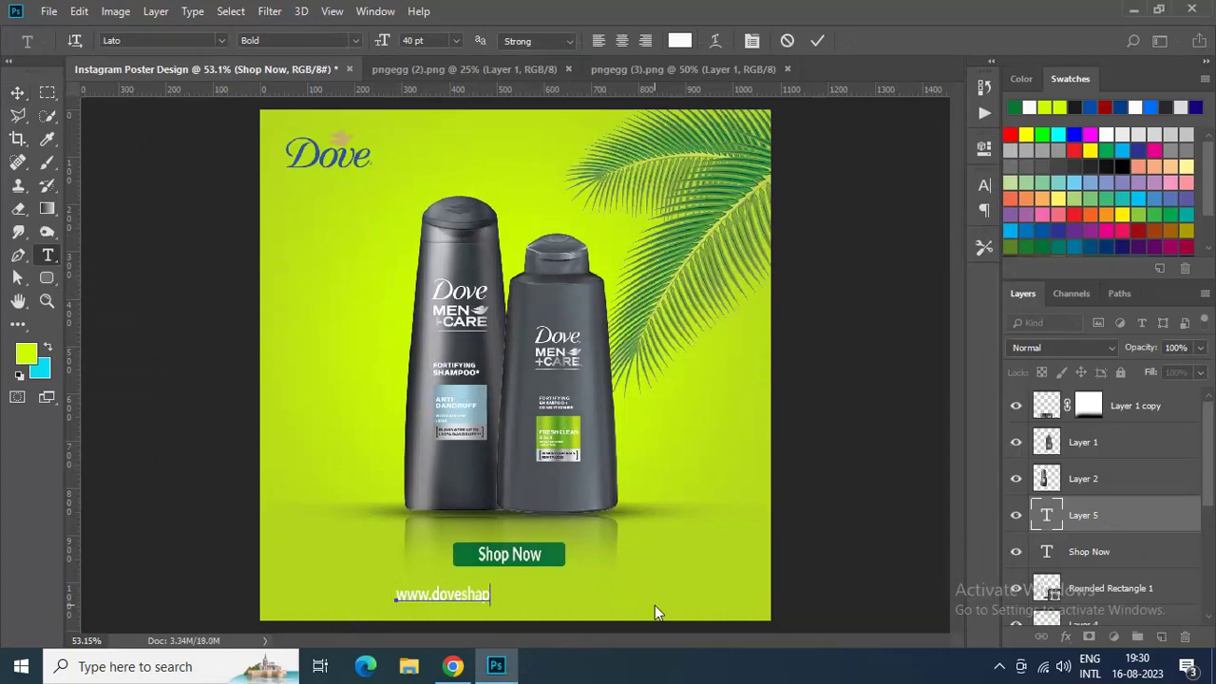
key("BackSpace")
type("mpoo.com")
left_click(480, 590)
type("m")
left_click(817, 40)
key("v")
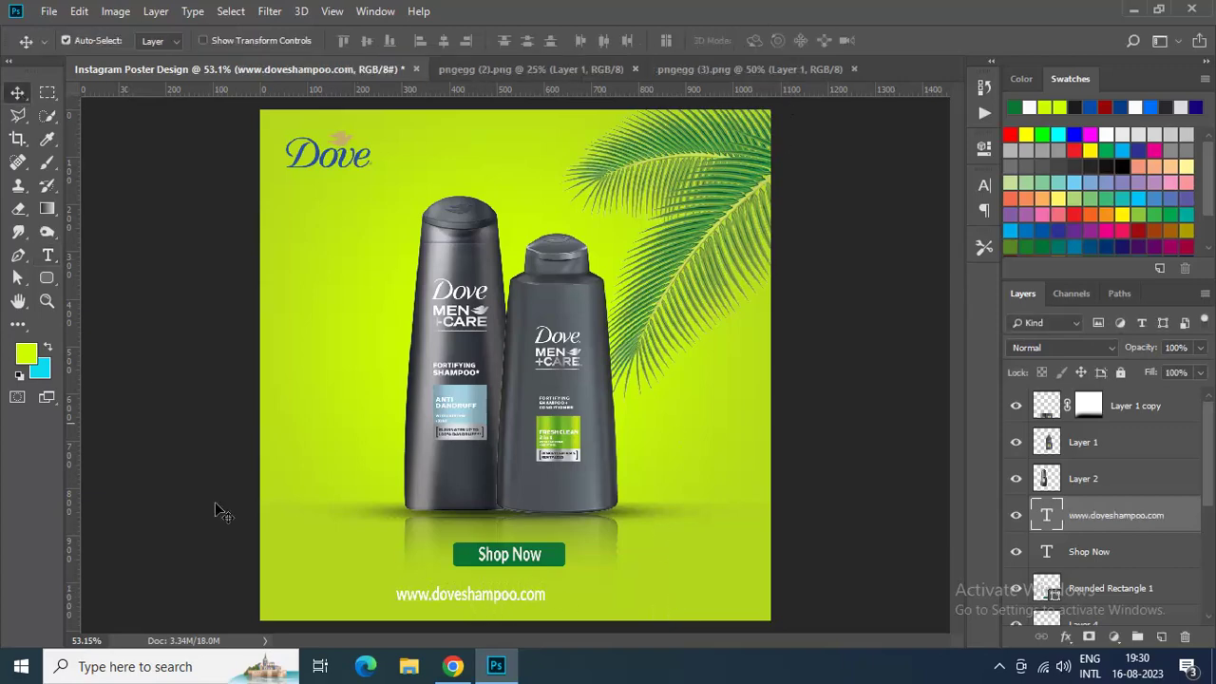
left_click_drag(528, 603, 574, 600)
Step: Set the website text to a 30 pt font size with 1360 tracking
double_click(1047, 515)
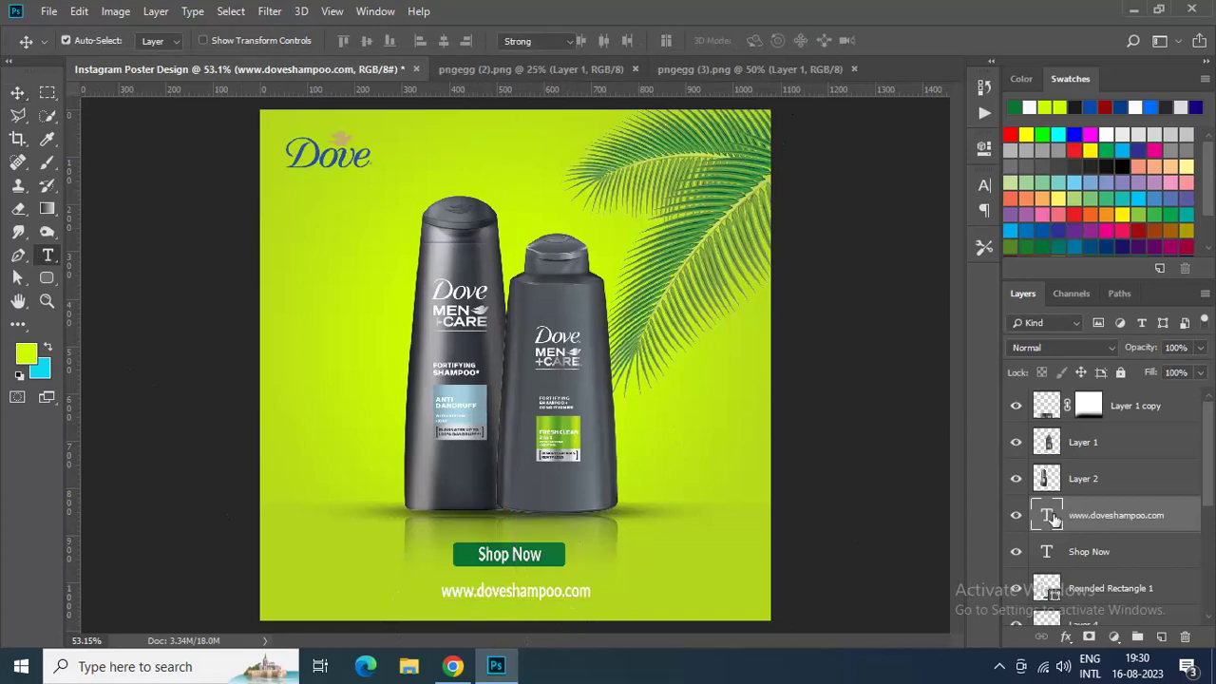
left_click(985, 183)
left_click_drag(879, 250, 918, 255)
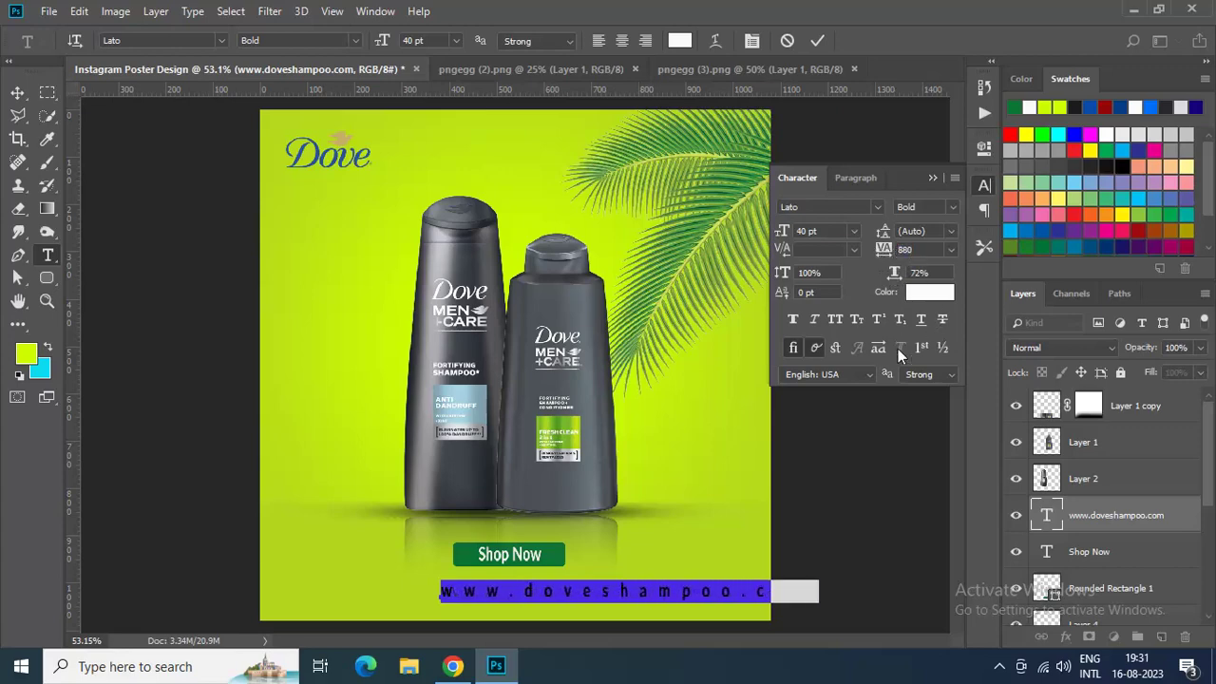
left_click(837, 234)
type("30")
key("Return")
left_click_drag(879, 250, 903, 251)
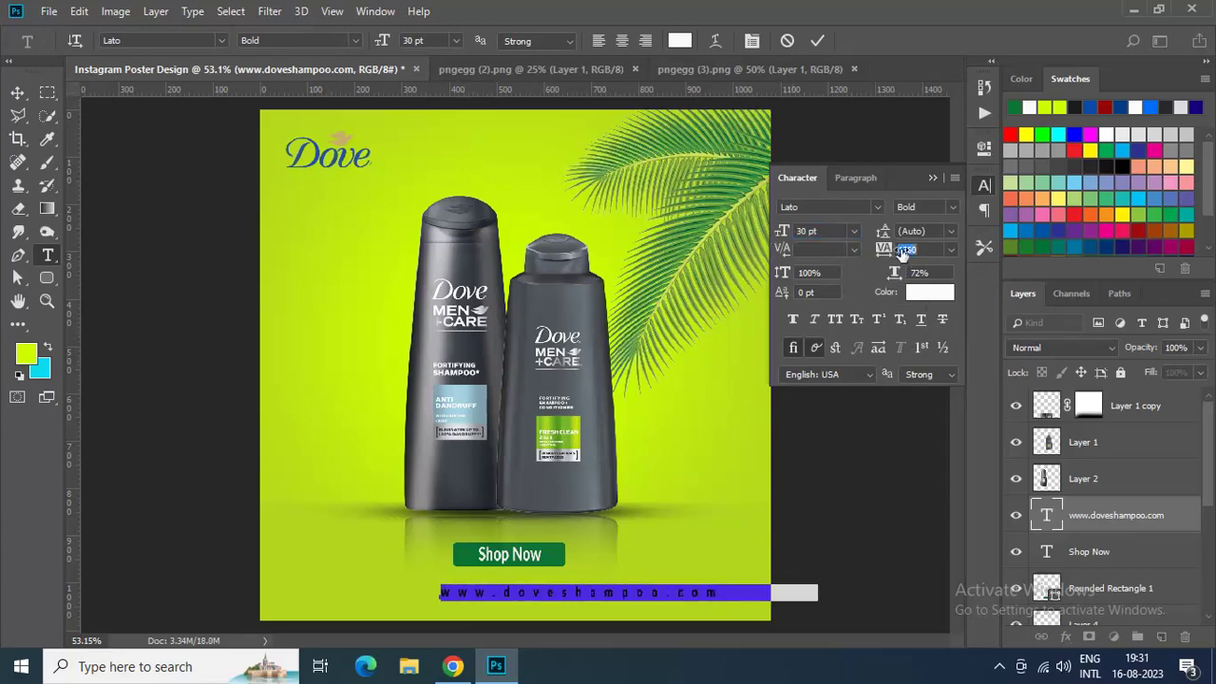
Step: Recentre the widely spaced website text under the Shop Now button and collapse the character settings
key("v")
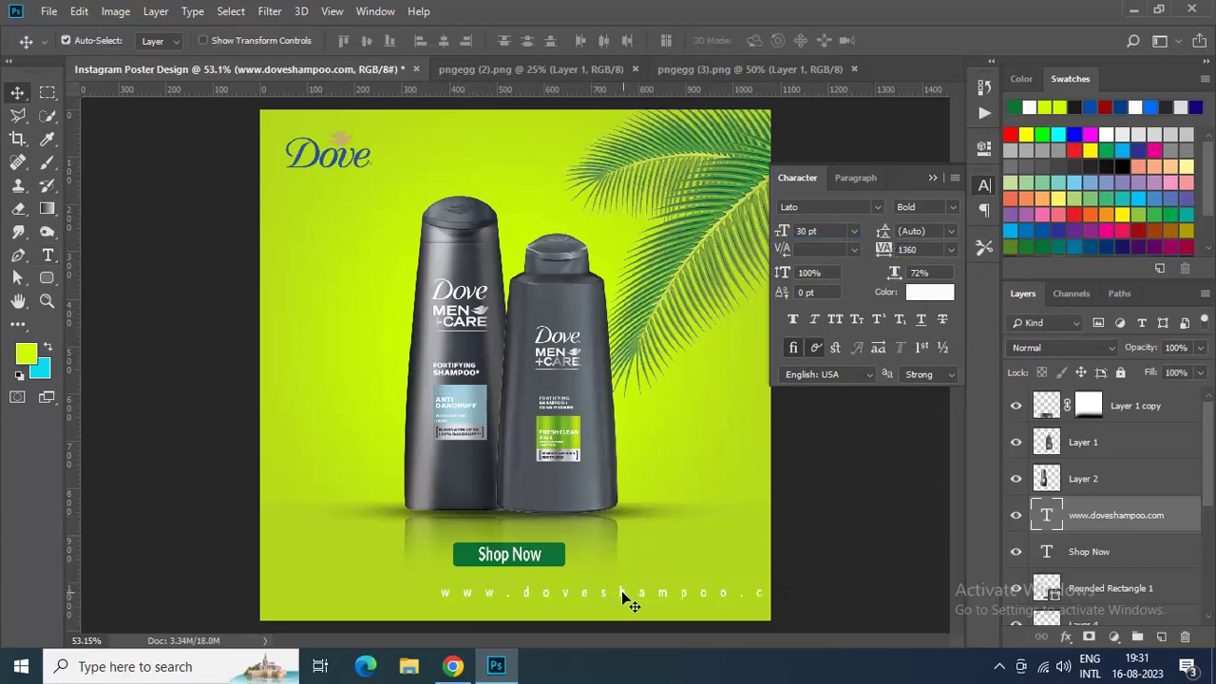
left_click_drag(621, 591, 529, 591)
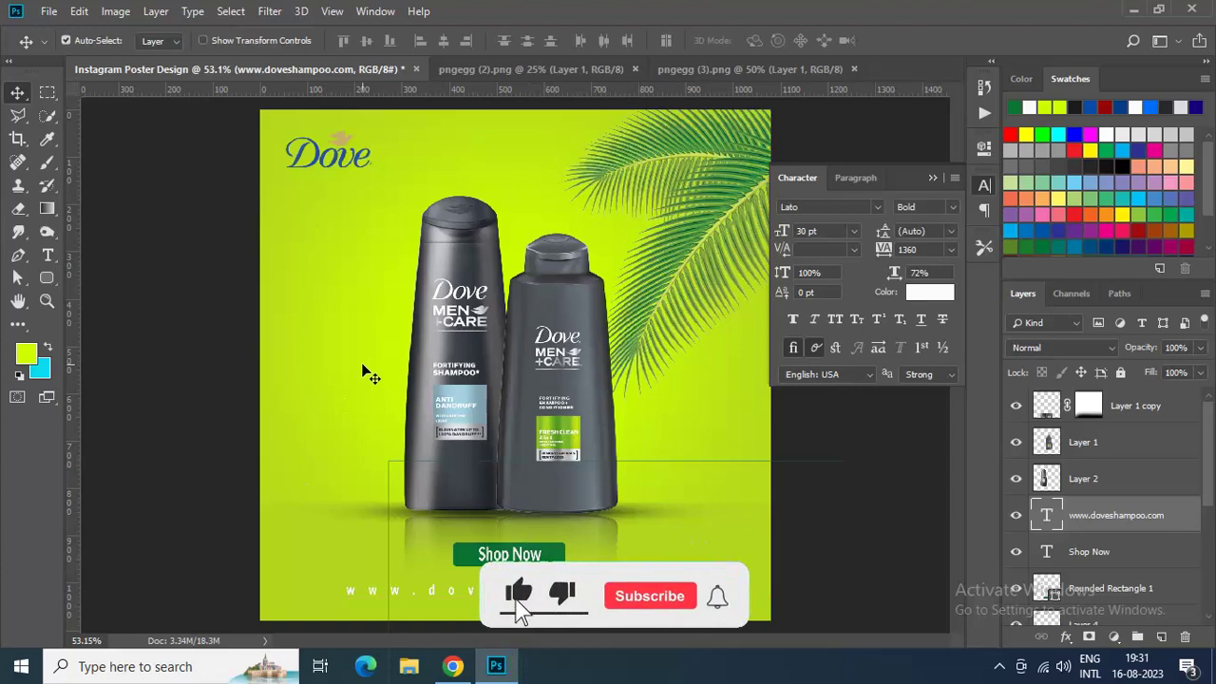
left_click(932, 179)
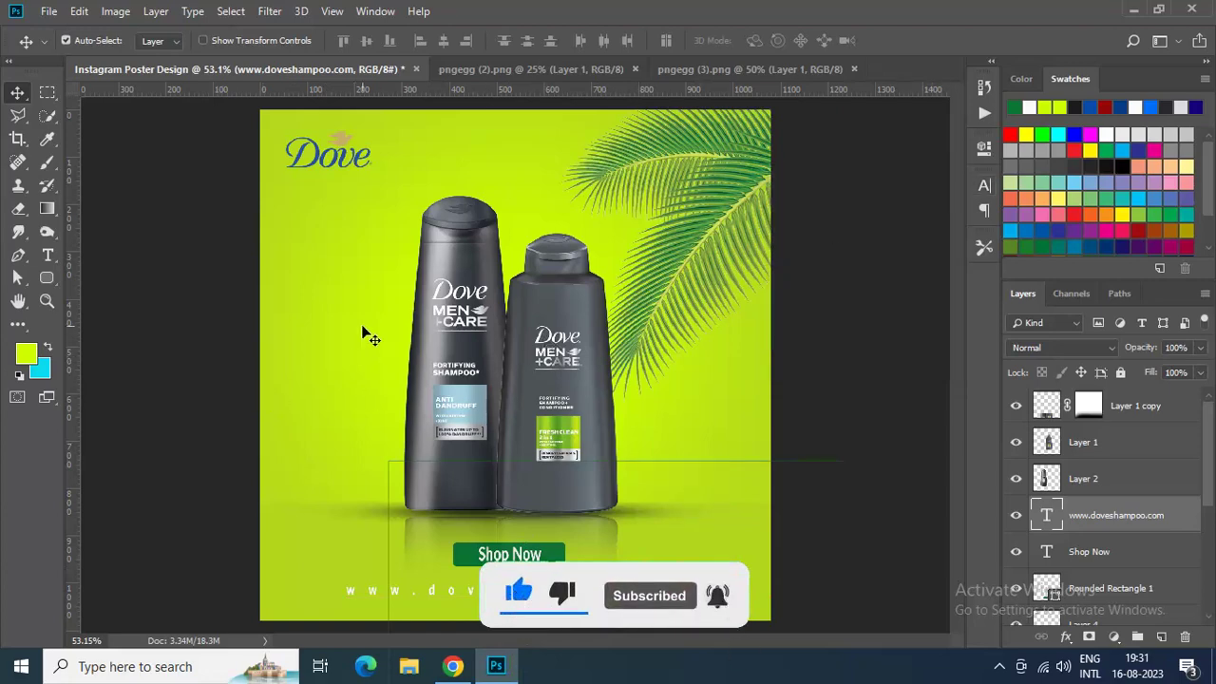